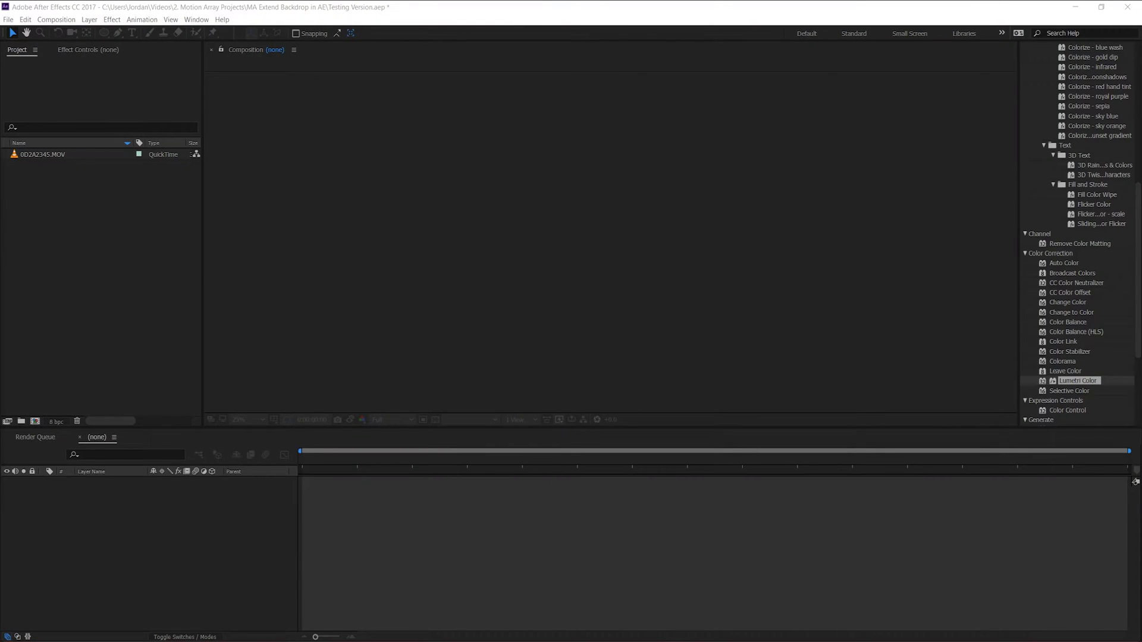
# - Create a composition 0D2A2345 from the studio clip and play it back
pyautogui.doubleClick(44, 153)
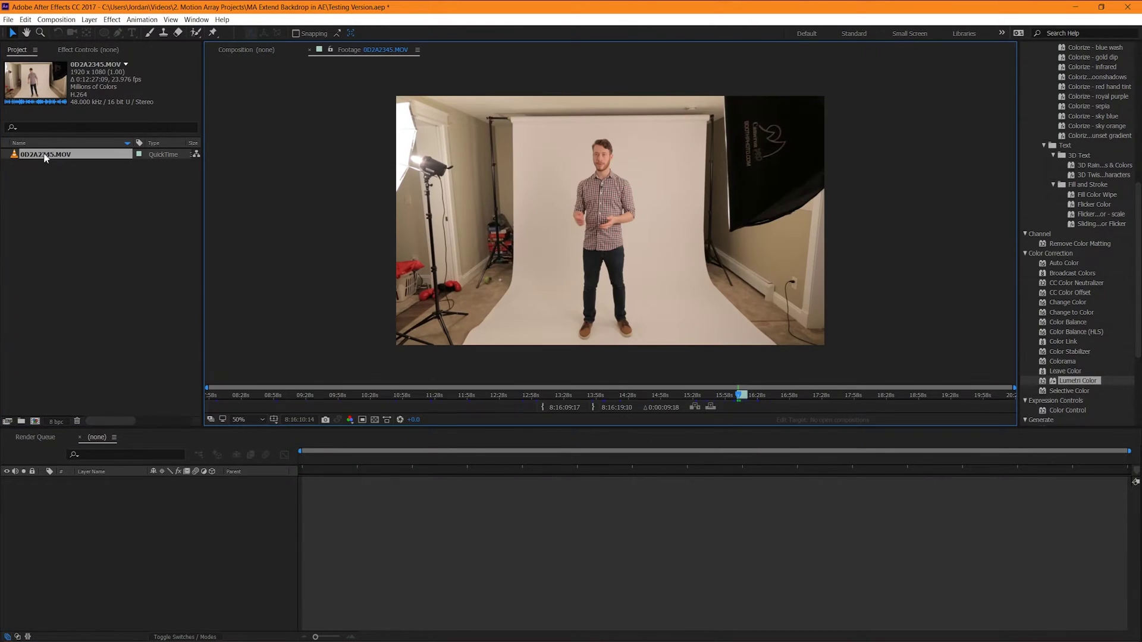
pyautogui.rightClick(44, 153)
pyautogui.click(79, 181)
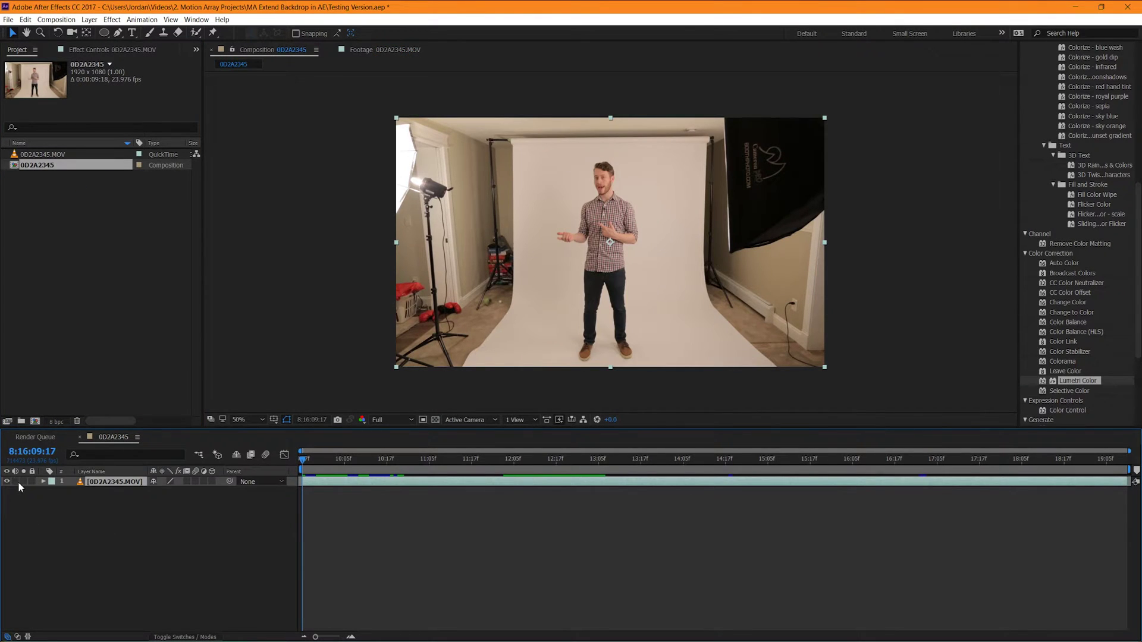
pyautogui.press('space')
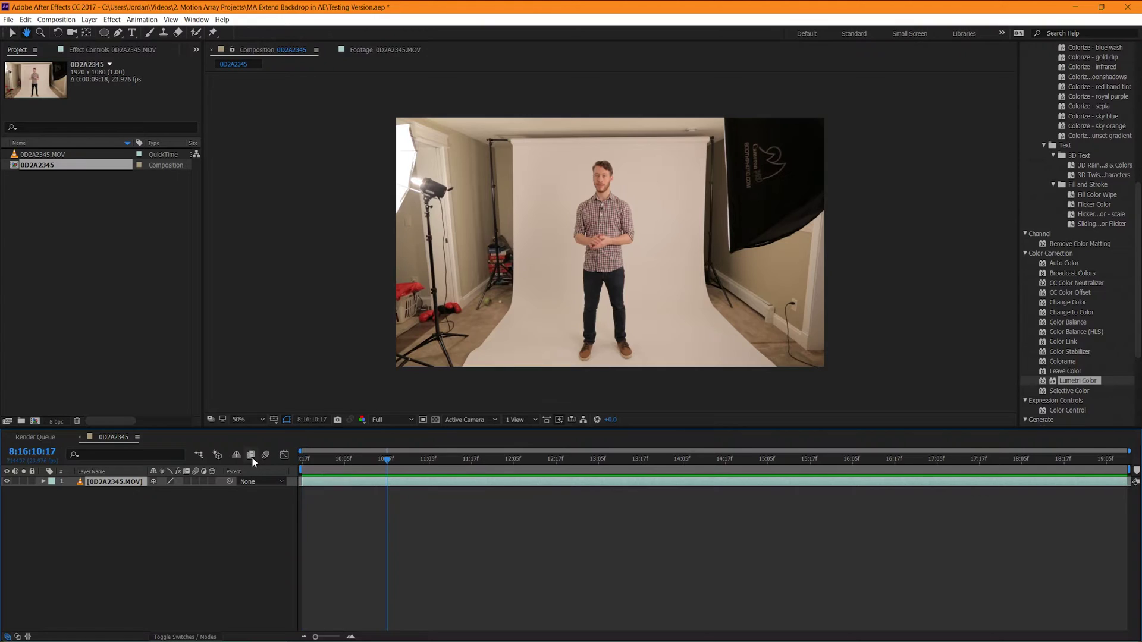
# - Trim the composition to a work area ending at 0:00:01:01 and preview it
pyautogui.press('n')
pyautogui.rightClick(362, 471)
pyautogui.click(382, 499)
pyautogui.press('space')
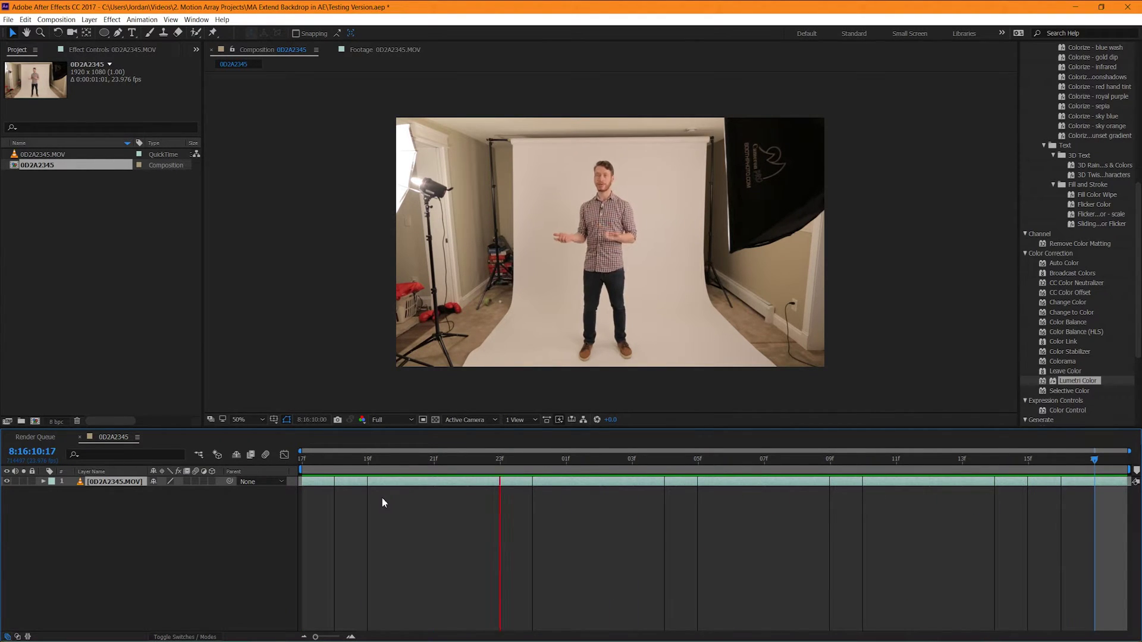
pyautogui.press('space')
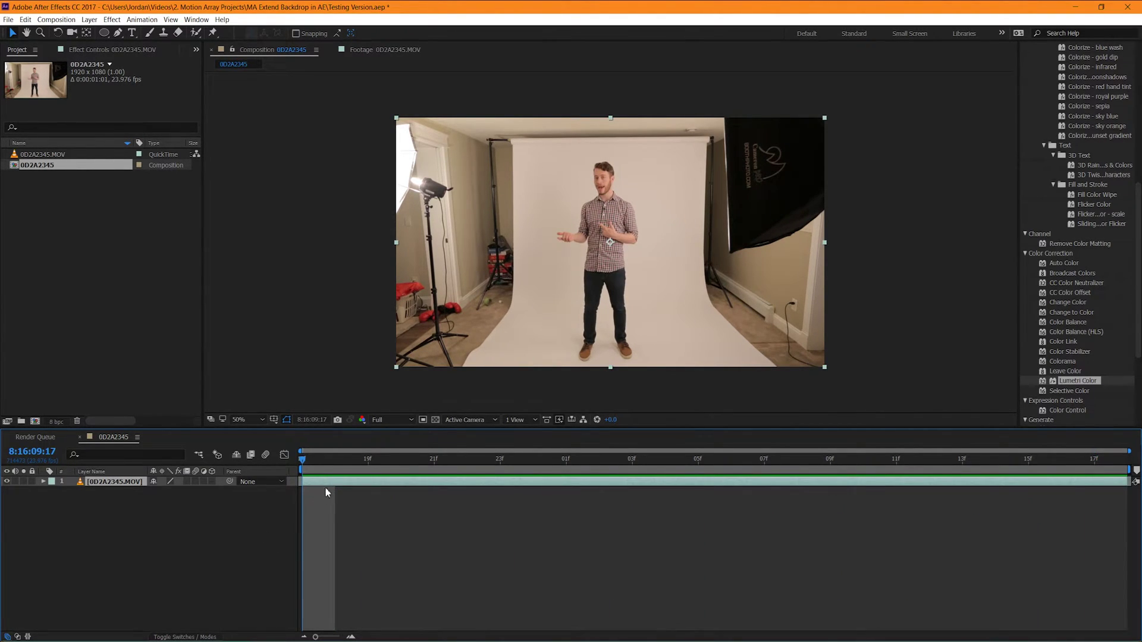
# - Draw a closed Pen mask around the presenter, from below his feet up over his head
pyautogui.press('g')
pyautogui.moveTo(567, 376); pyautogui.dragTo(559, 331)
pyautogui.click(564, 271)
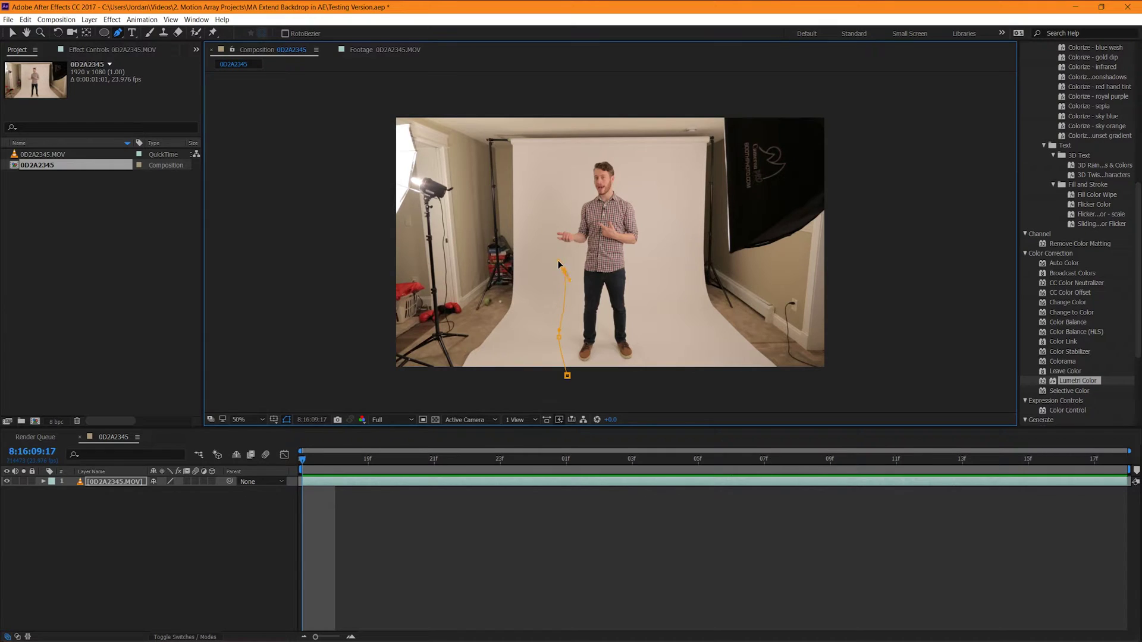
pyautogui.click(547, 219)
pyautogui.click(574, 178)
pyautogui.moveTo(599, 156); pyautogui.dragTo(637, 197)
pyautogui.click(650, 223)
pyautogui.moveTo(648, 271); pyautogui.dragTo(644, 277)
pyautogui.moveTo(648, 321); pyautogui.dragTo(653, 336)
pyautogui.moveTo(653, 380); pyautogui.dragTo(640, 393)
pyautogui.click(567, 377)
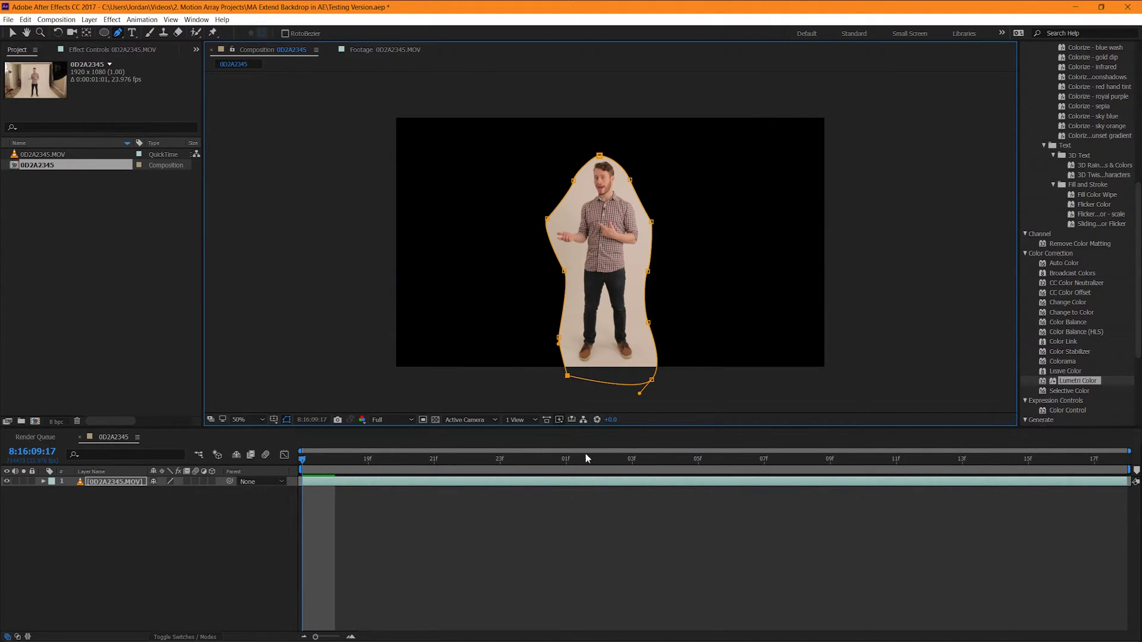
# - Preview the mask, then reshape it and add a point on its left edge near his waist
pyautogui.click(559, 554)
pyautogui.press('space')
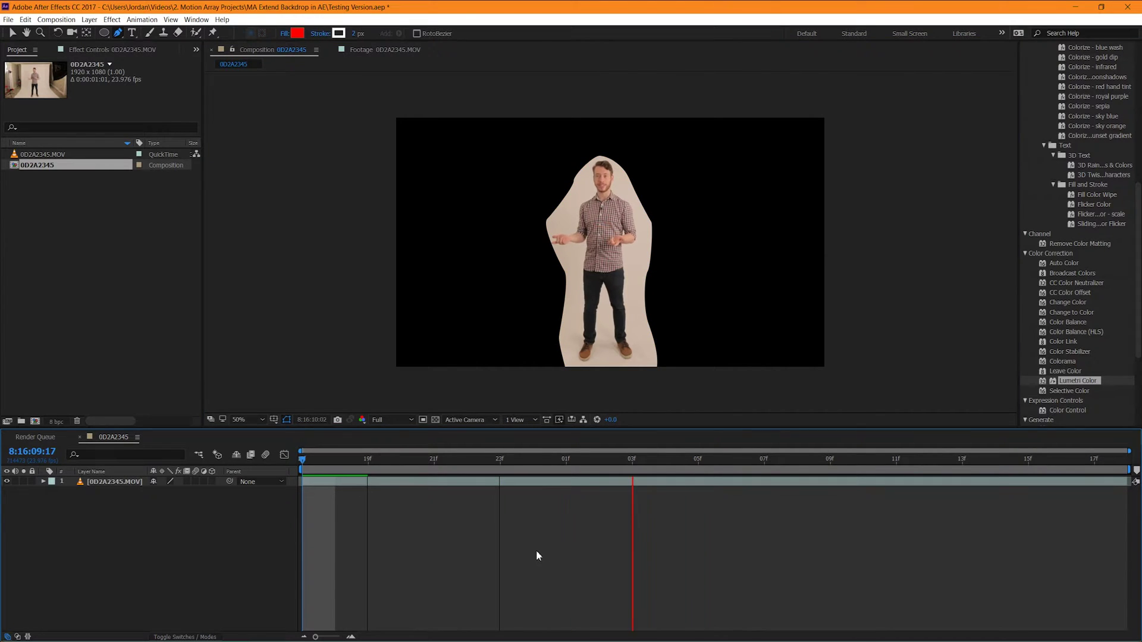
pyautogui.press('space')
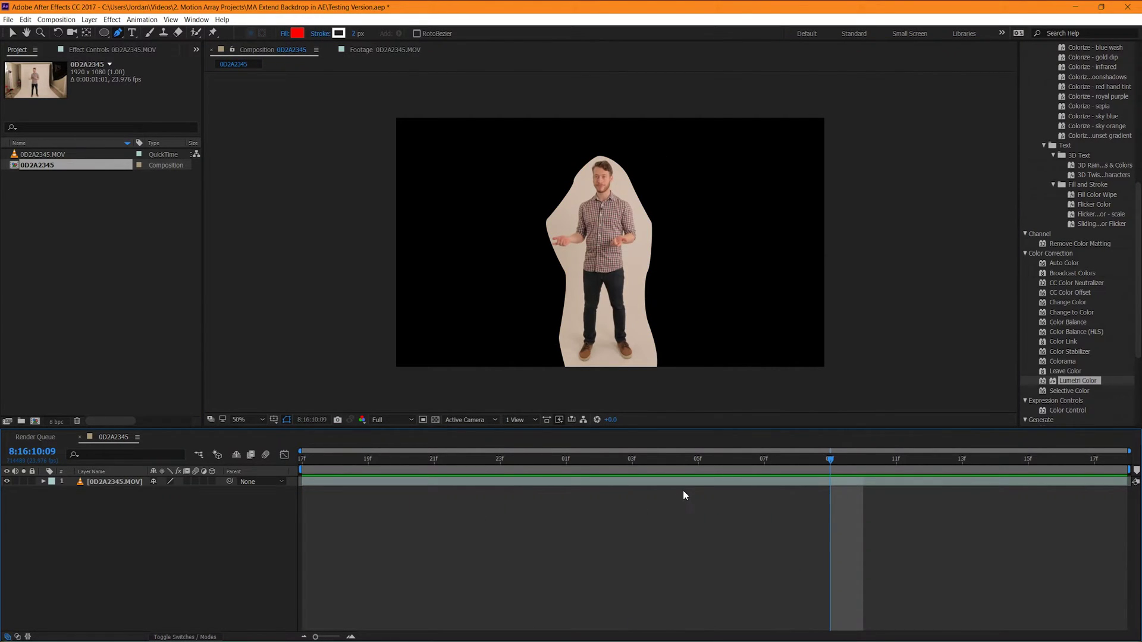
pyautogui.click(683, 483)
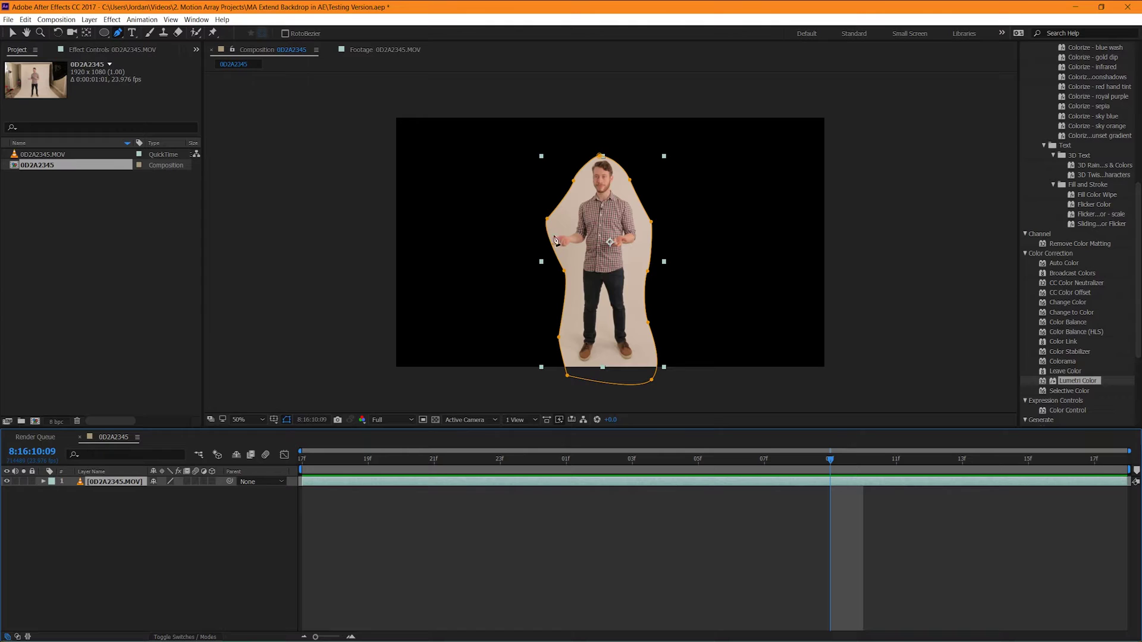
pyautogui.press('v')
pyautogui.click(560, 266)
pyautogui.moveTo(560, 267); pyautogui.dragTo(559, 292)
pyautogui.press('g')
pyautogui.click(560, 296)
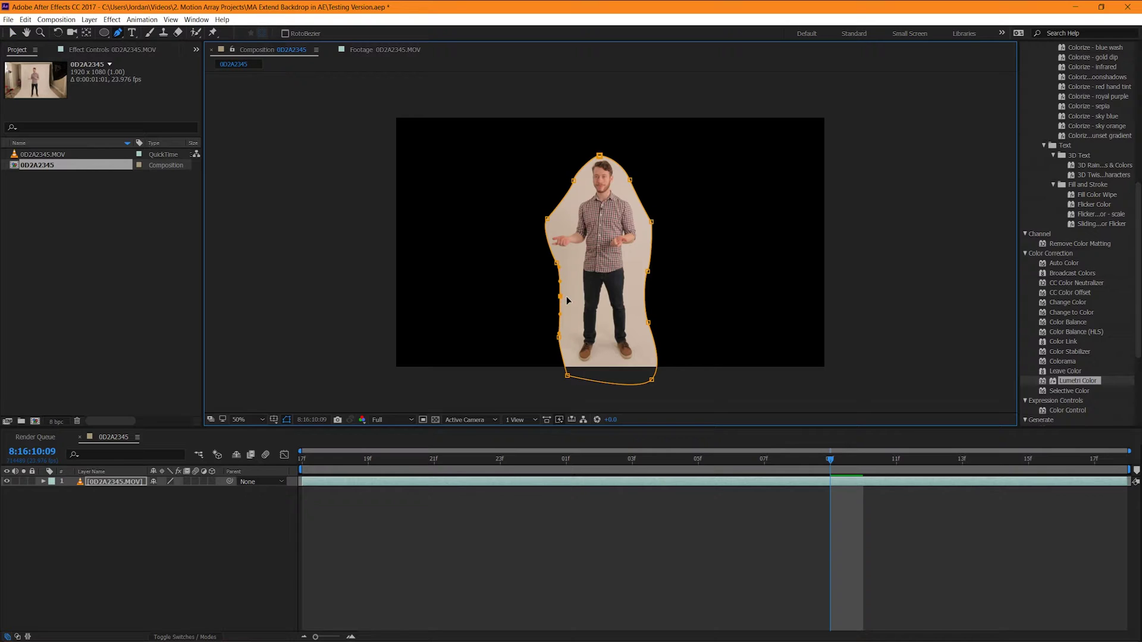
pyautogui.click(616, 537)
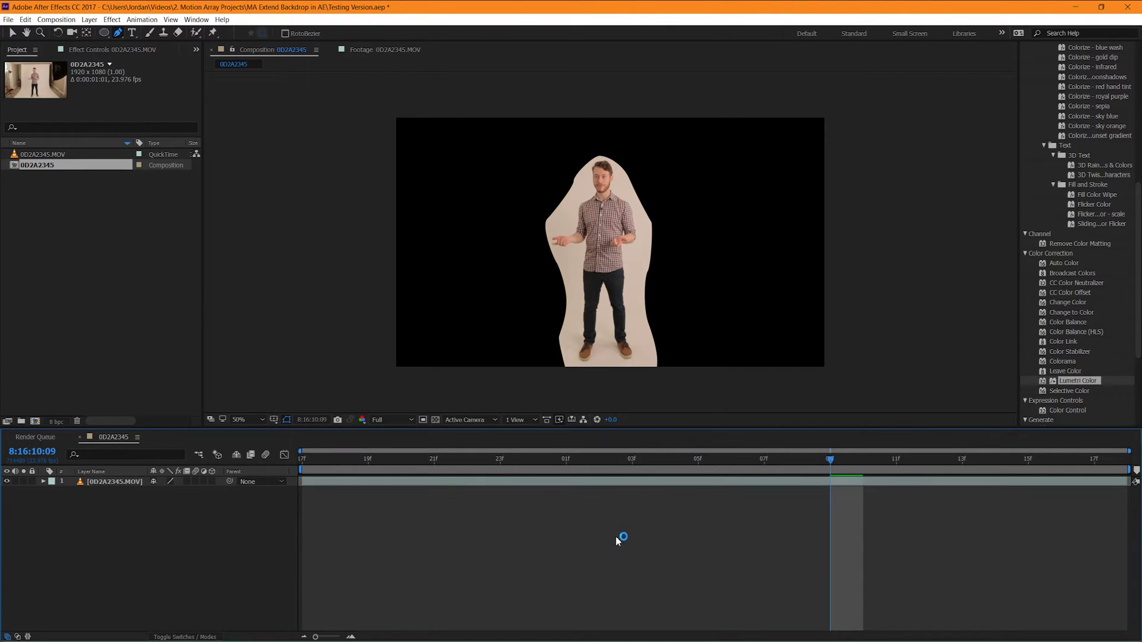
pyautogui.press('space')
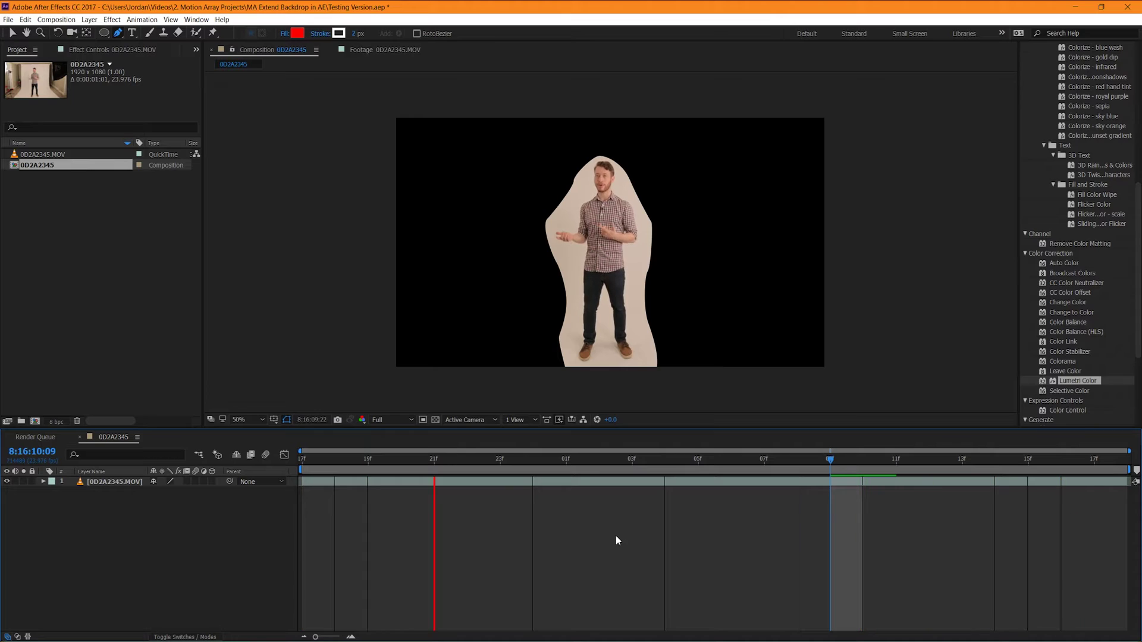
pyautogui.press('space')
# - Duplicate the masked clip layer and rename the top copy Subject
pyautogui.click(439, 482)
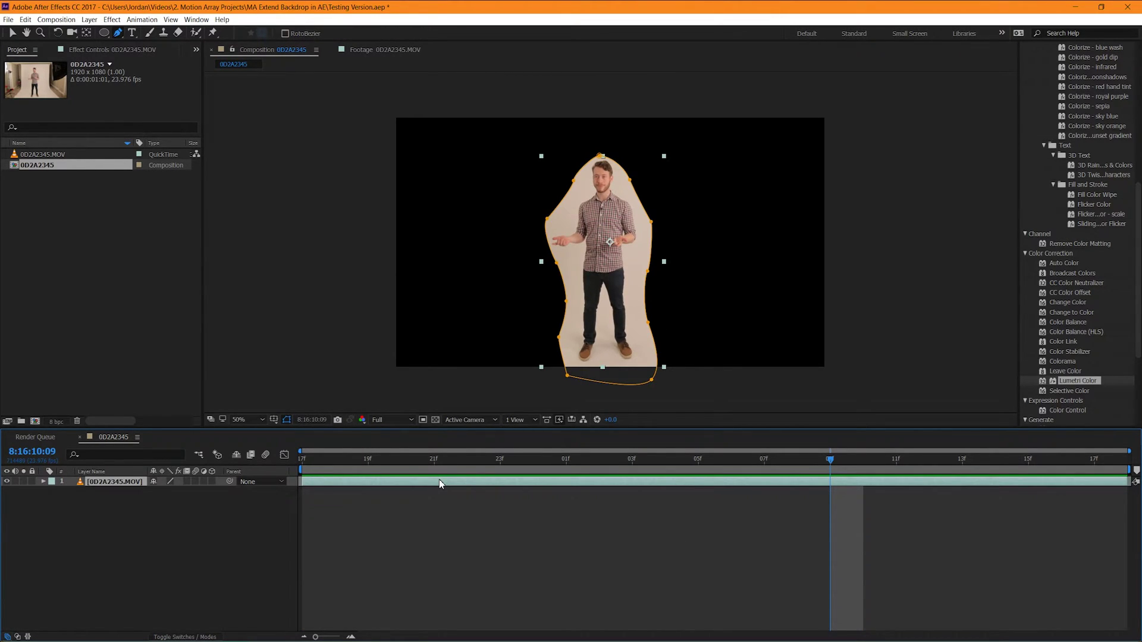
pyautogui.hotkey('ctrl', 'd')
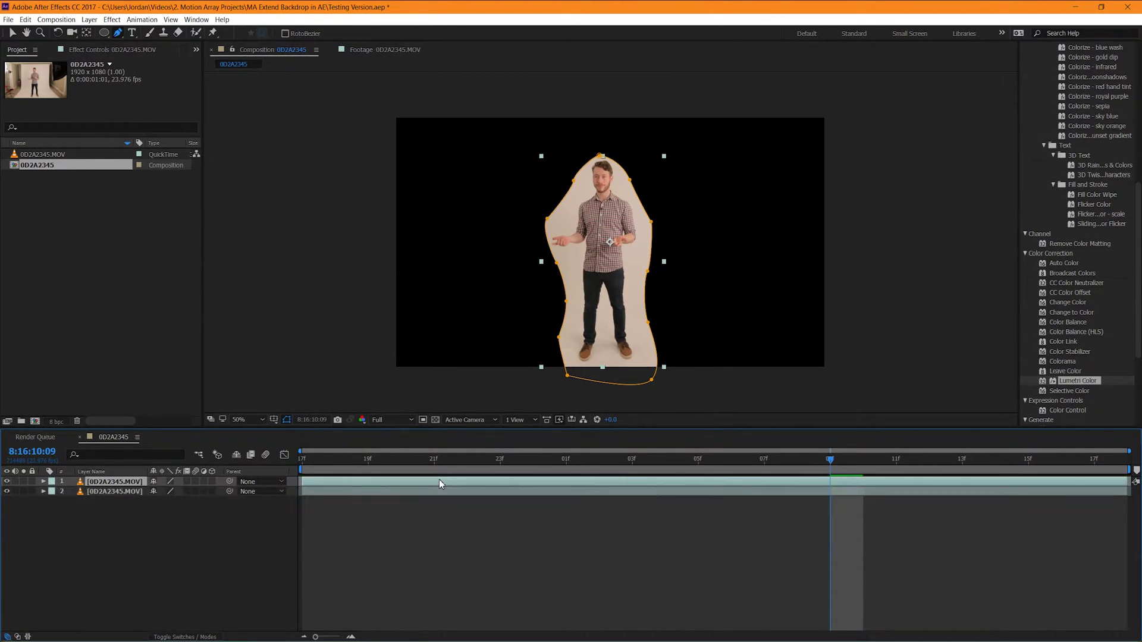
pyautogui.rightClick(116, 483)
pyautogui.click(134, 477)
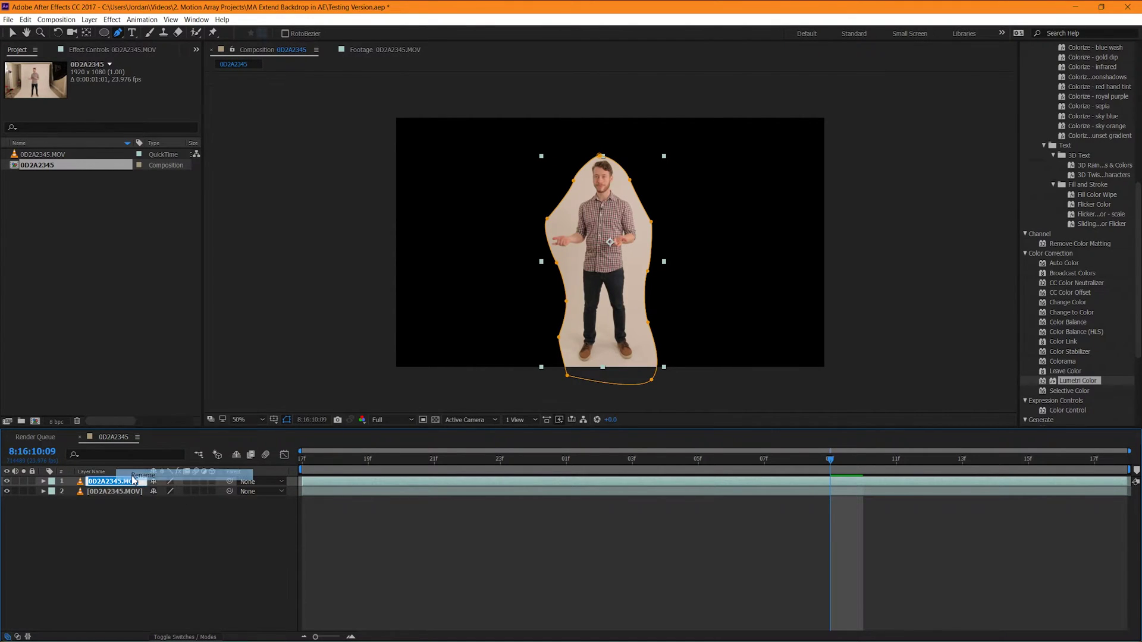
pyautogui.write('Subject')
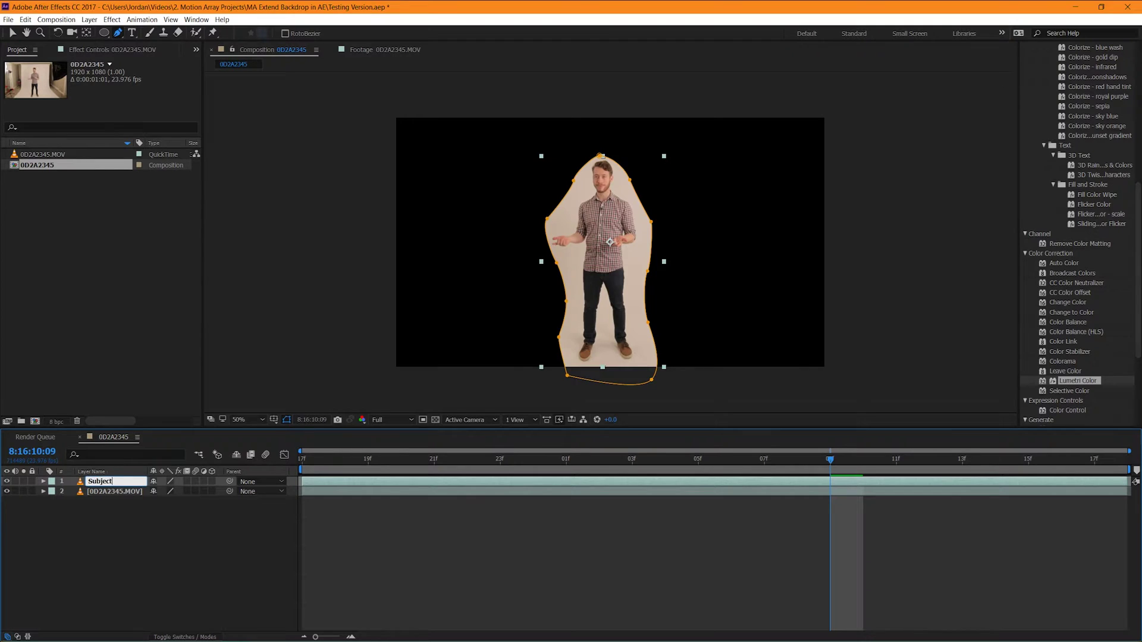
pyautogui.press('Return')
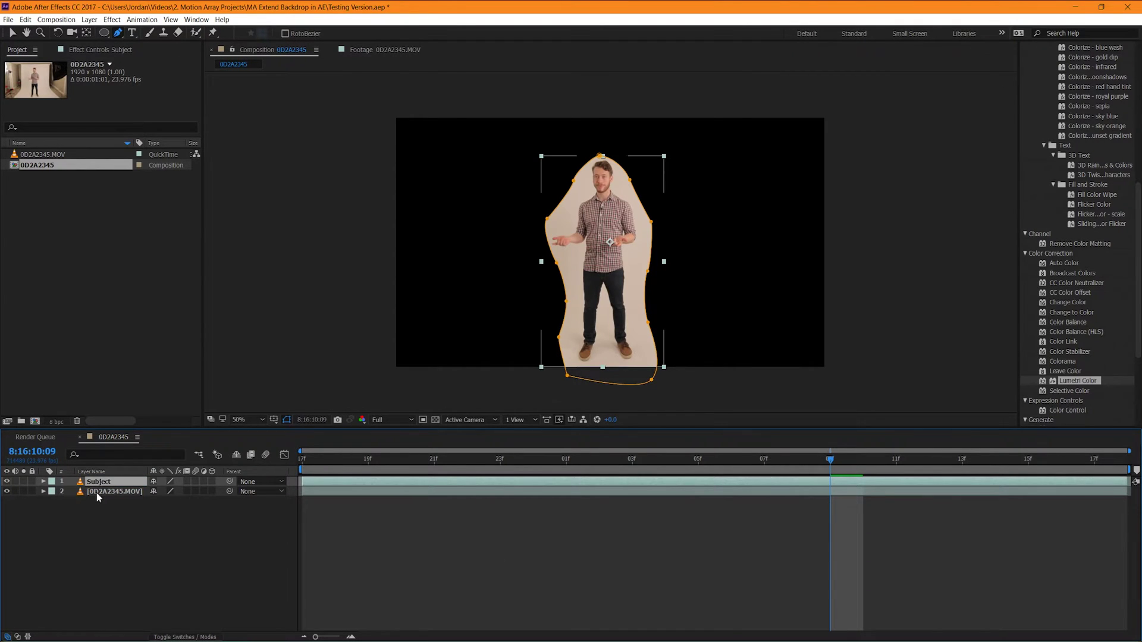
# - Rename the second layer Background
pyautogui.click(99, 493)
pyautogui.rightClick(99, 492)
pyautogui.click(133, 487)
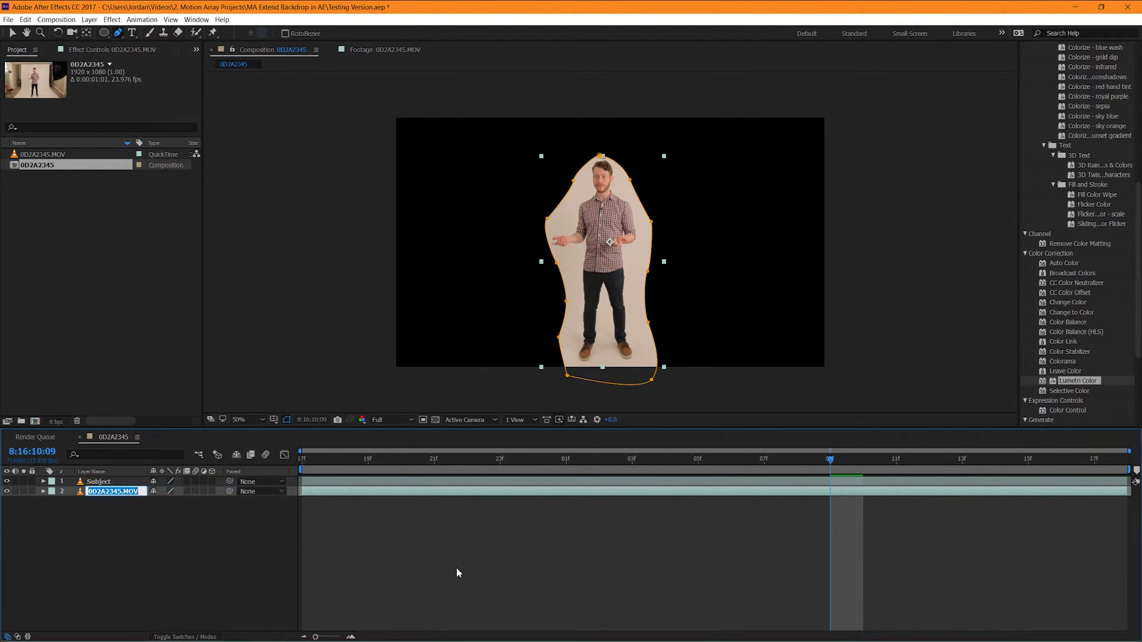
pyautogui.write('Background')
pyautogui.press('Return')
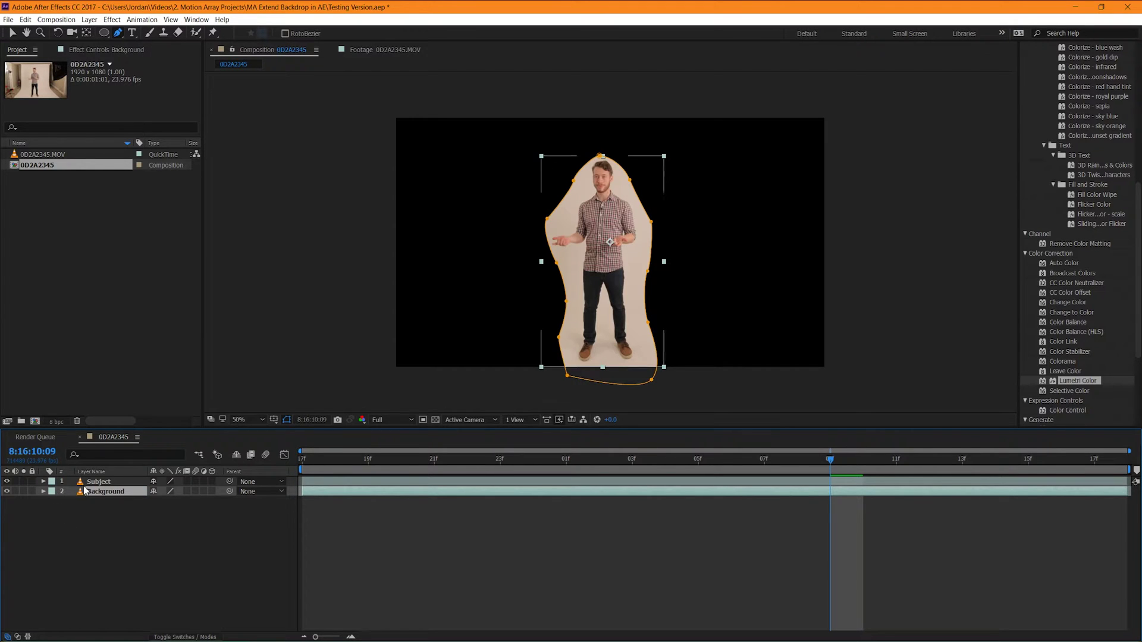
# - Delete the Background layer's mask and hide the Subject layer
pyautogui.click(43, 493)
pyautogui.click(70, 504)
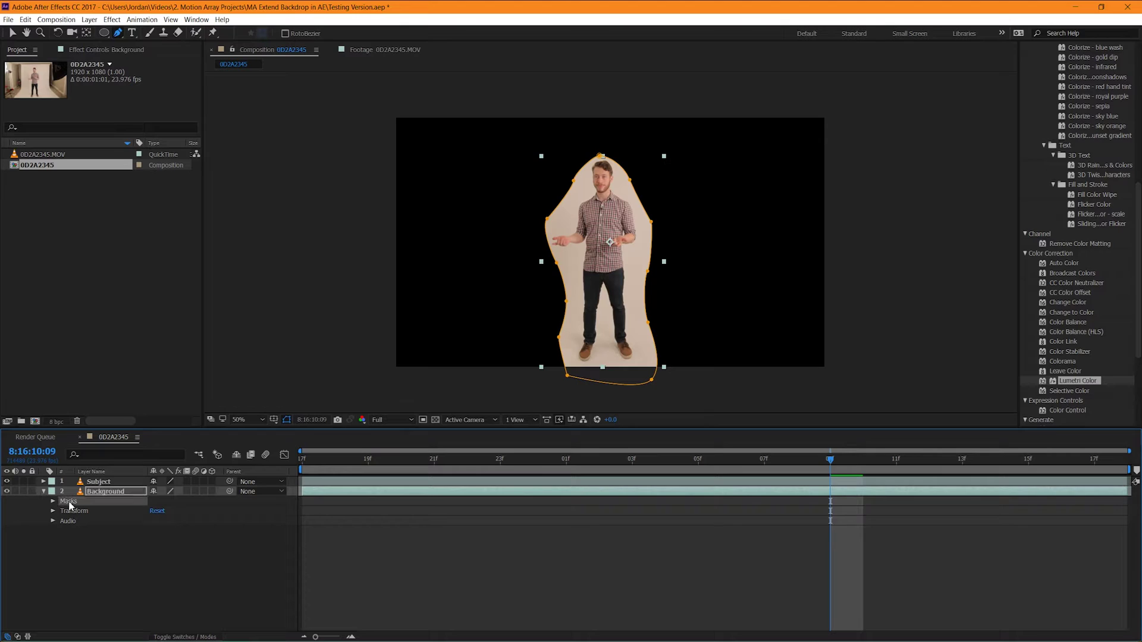
pyautogui.click(54, 501)
pyautogui.press('Delete')
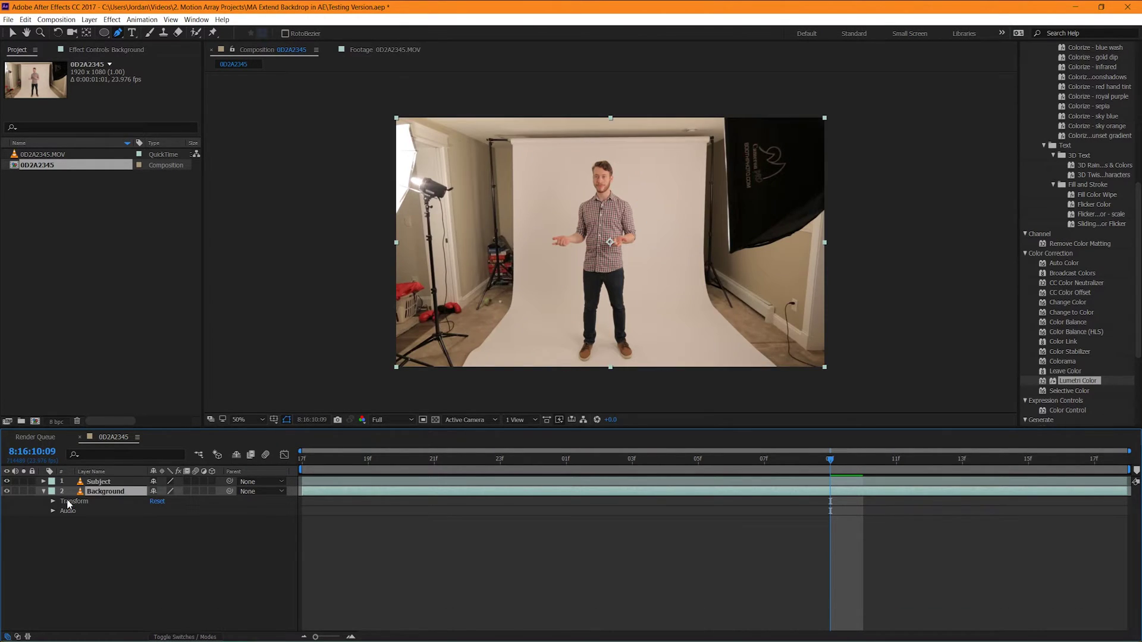
pyautogui.click(7, 492)
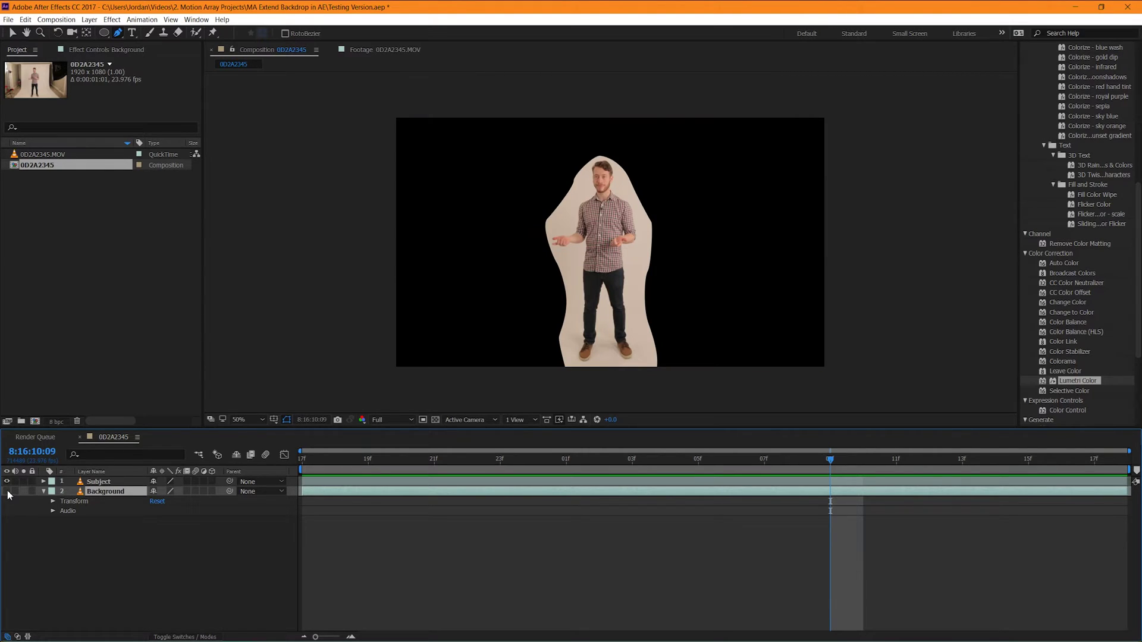
pyautogui.click(7, 492)
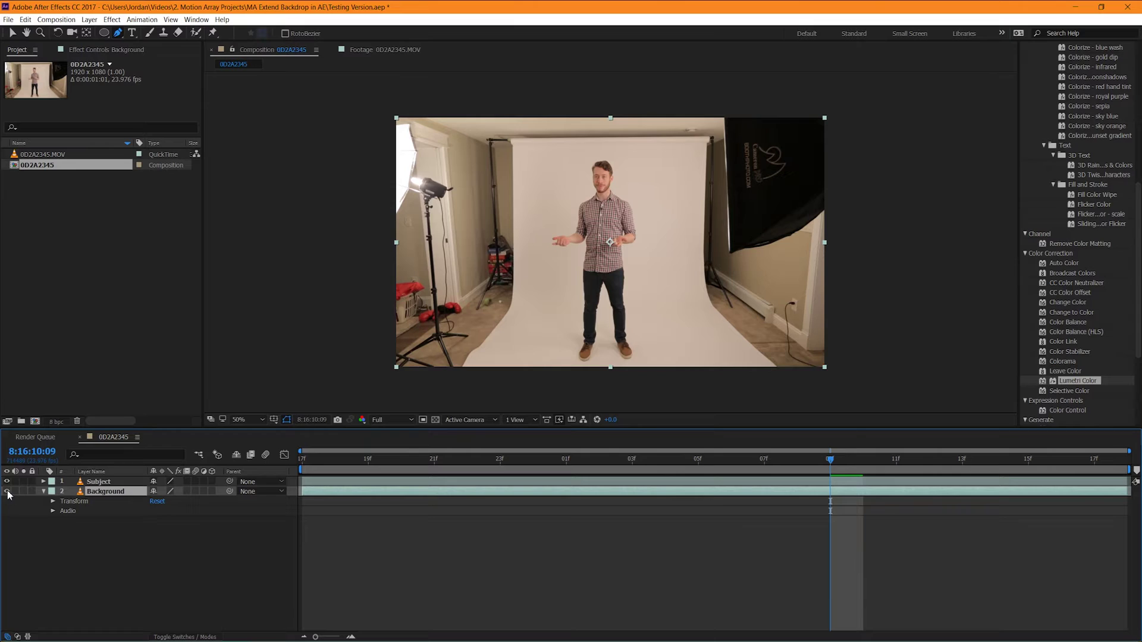
pyautogui.click(44, 492)
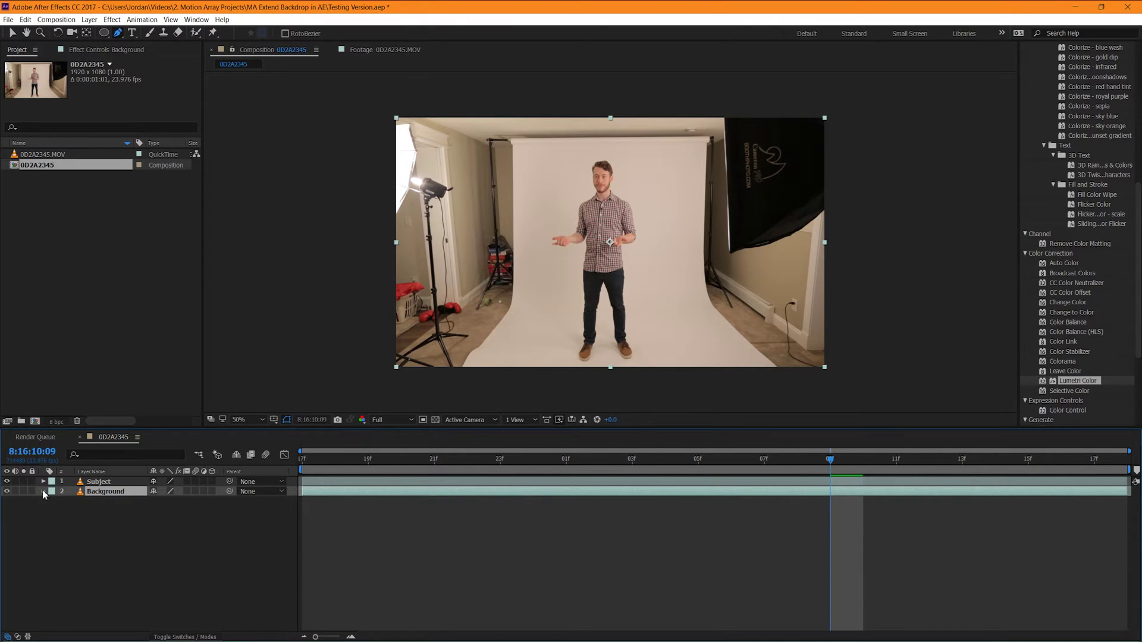
pyautogui.click(8, 481)
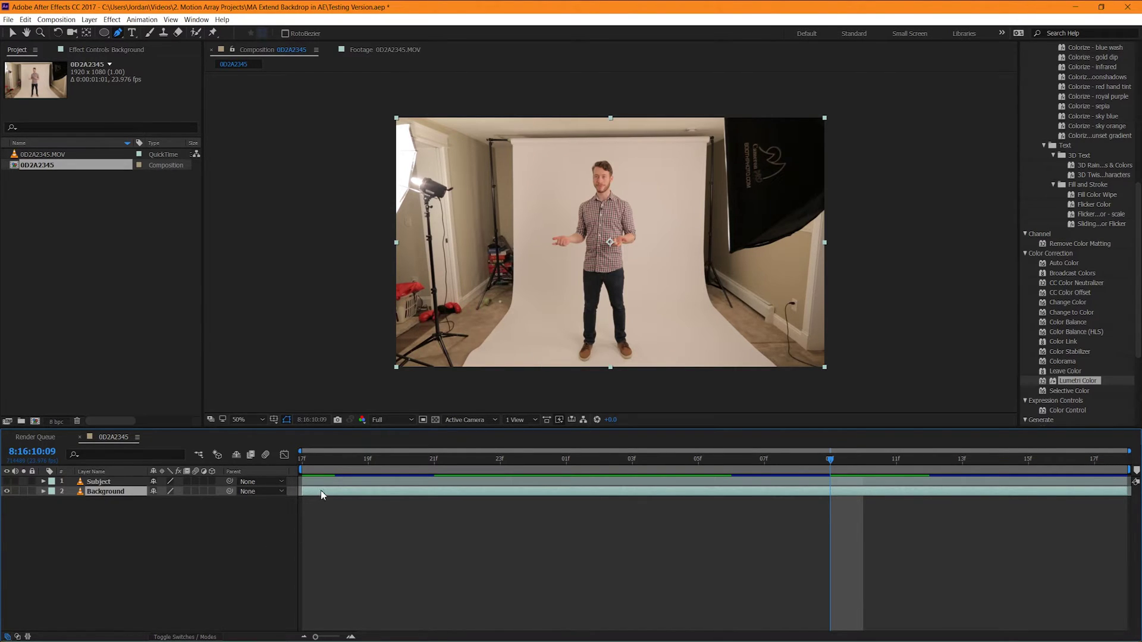
# - Duplicate Background into Background 2 and 3, hiding Background and Background 3
pyautogui.hotkey('ctrl', 'd')
pyautogui.hotkey('ctrl', 'd')
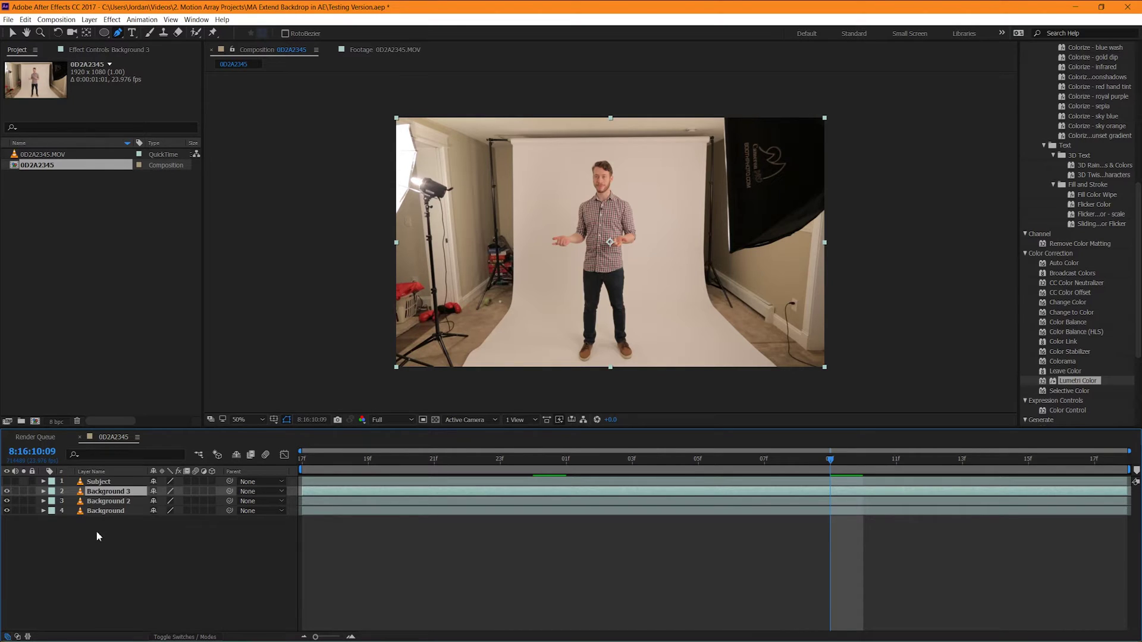
pyautogui.click(105, 510)
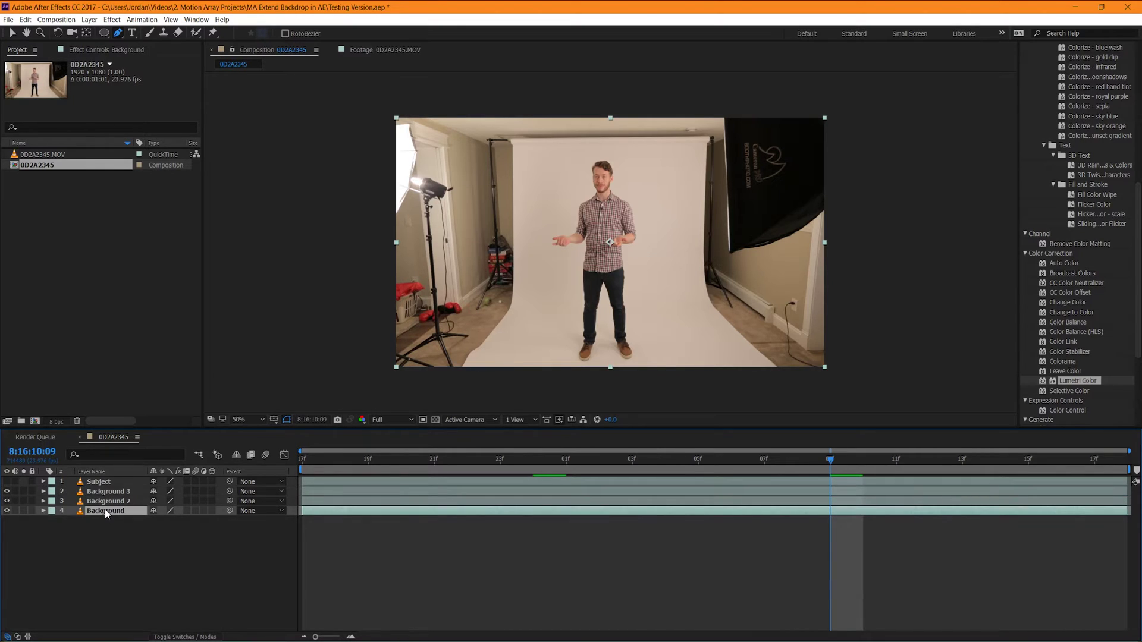
pyautogui.click(6, 511)
pyautogui.click(7, 491)
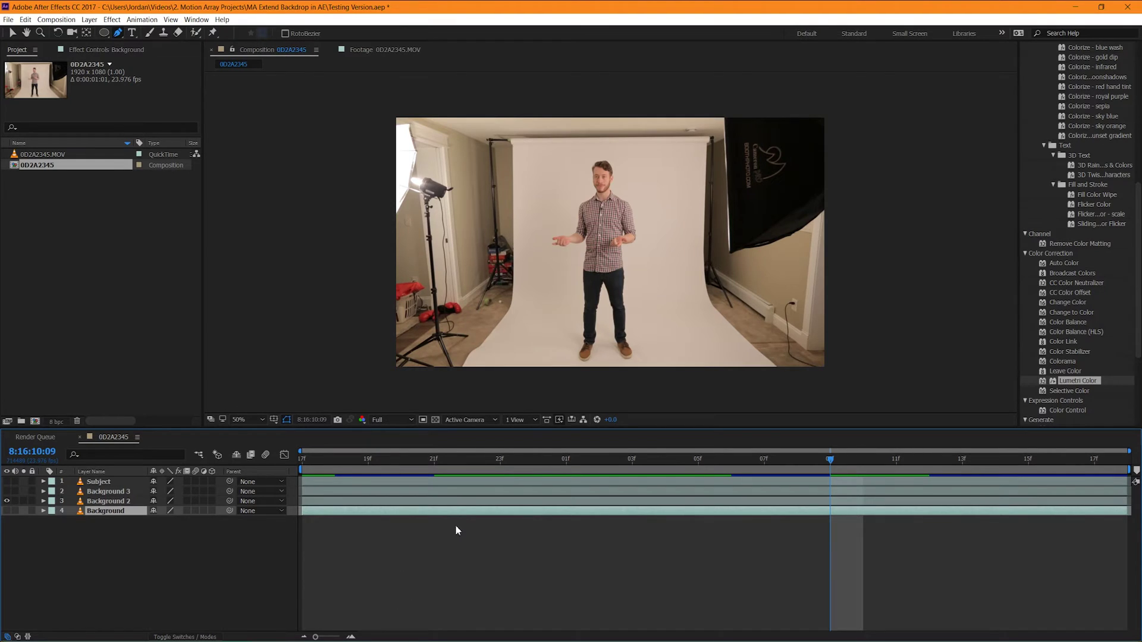
pyautogui.click(462, 504)
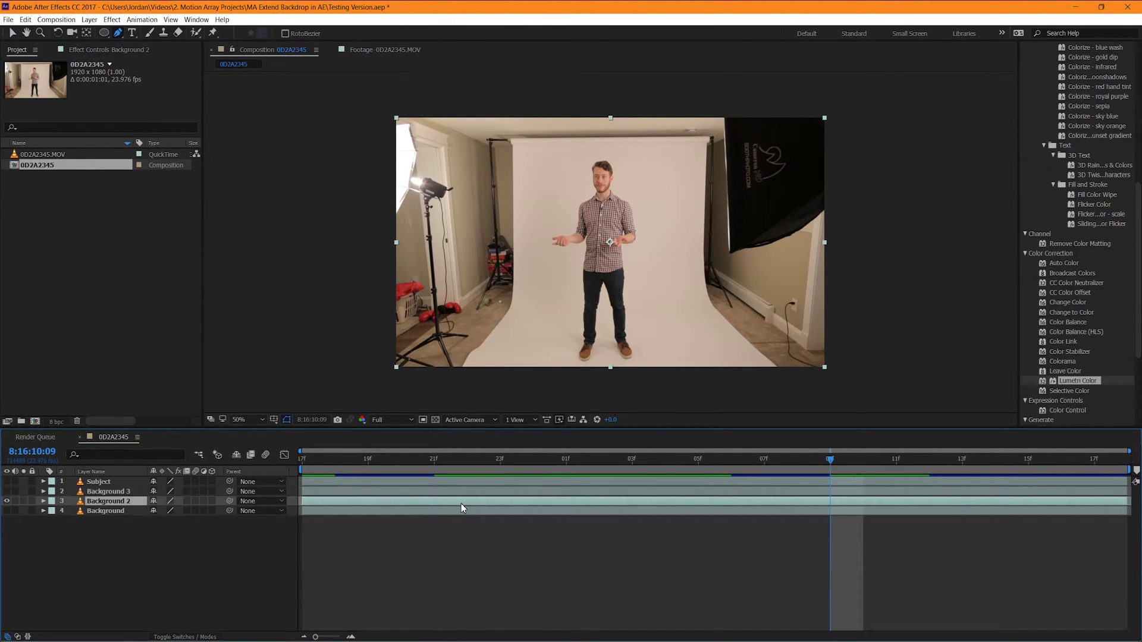
# - Draw a tall rectangle mask on Background 2 over the backdrop strip right of the man
pyautogui.click(104, 34)
pyautogui.click(154, 34)
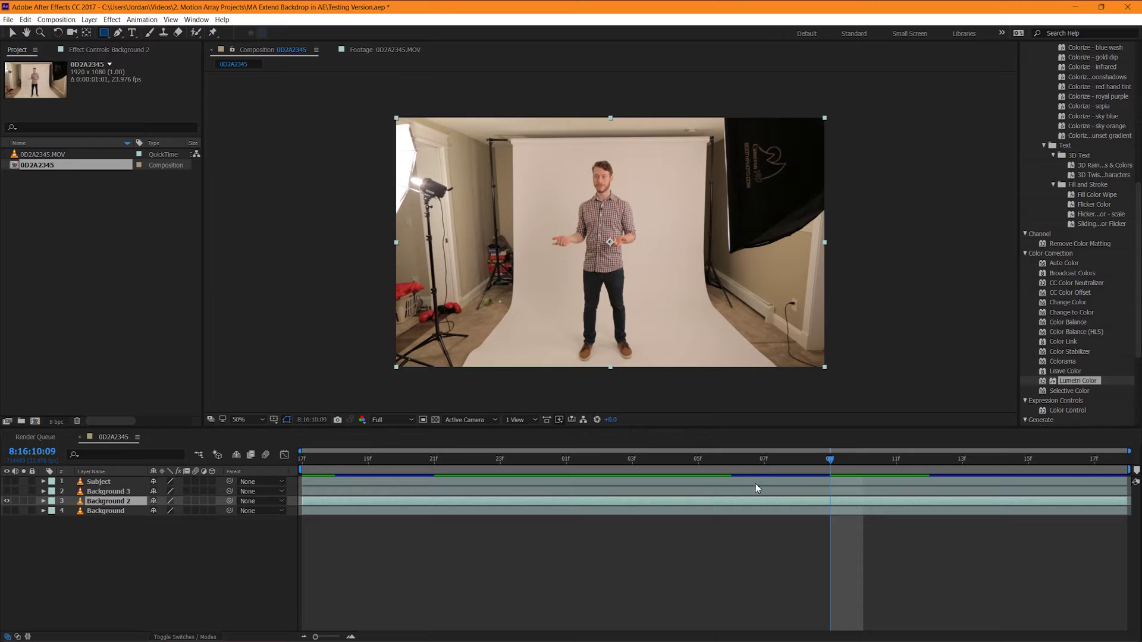
pyautogui.moveTo(639, 96); pyautogui.dragTo(704, 409)
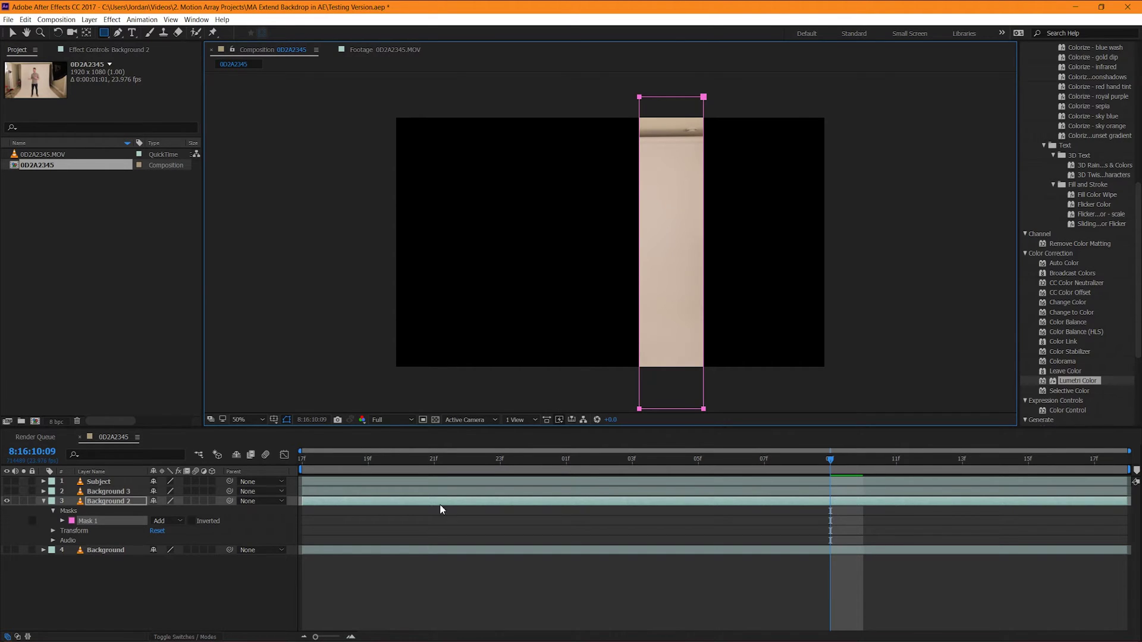
# - Turn the Background layer back on and scrub the timeline to check the mask
pyautogui.click(7, 550)
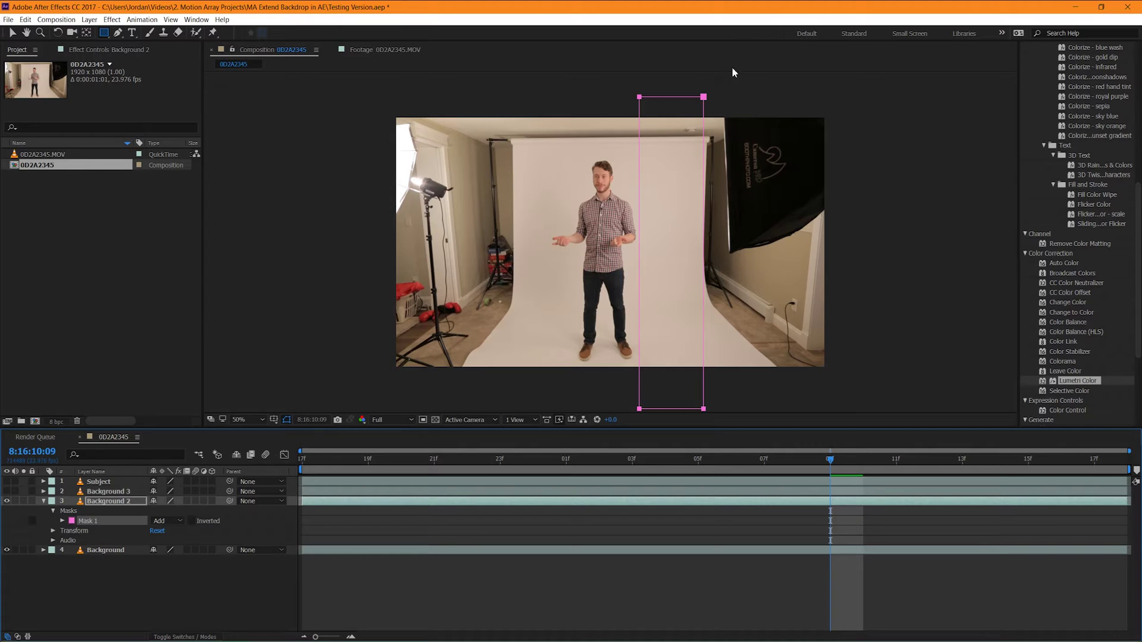
pyautogui.click(811, 457)
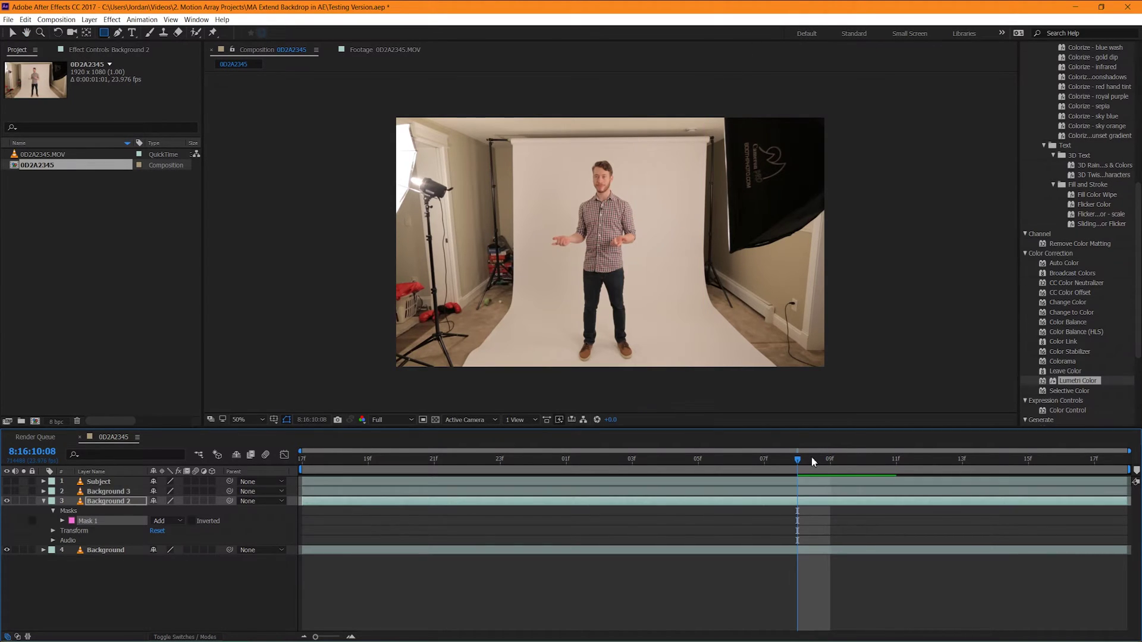
pyautogui.press('pageup')
pyautogui.press('pageup')
pyautogui.press('pageup')
pyautogui.press('pageup')
pyautogui.moveTo(532, 454); pyautogui.dragTo(1069, 476)
pyautogui.moveTo(469, 458); pyautogui.dragTo(1139, 499)
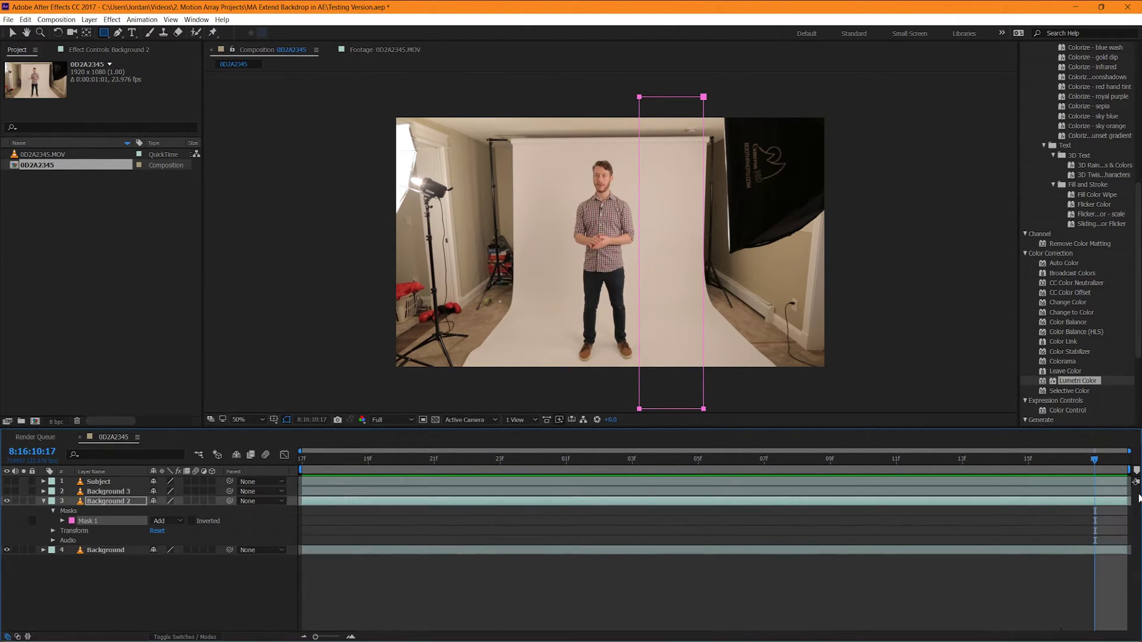
# - Set Background 2's Mask Feather to 5 pixels
pyautogui.click(61, 521)
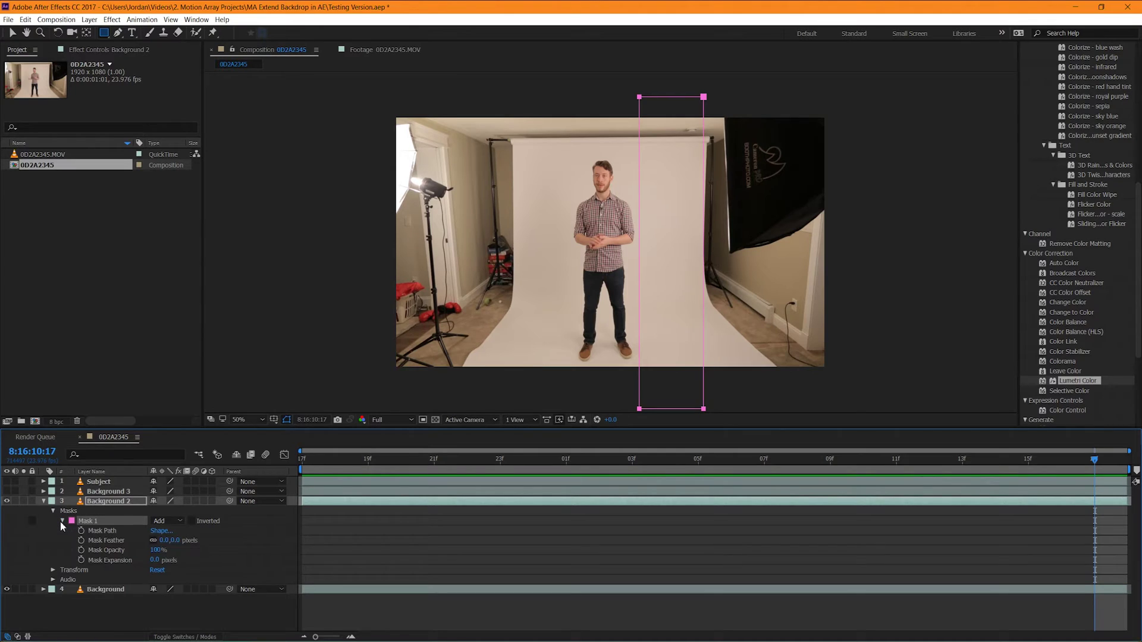
pyautogui.click(162, 541)
pyautogui.write('5')
pyautogui.press('Return')
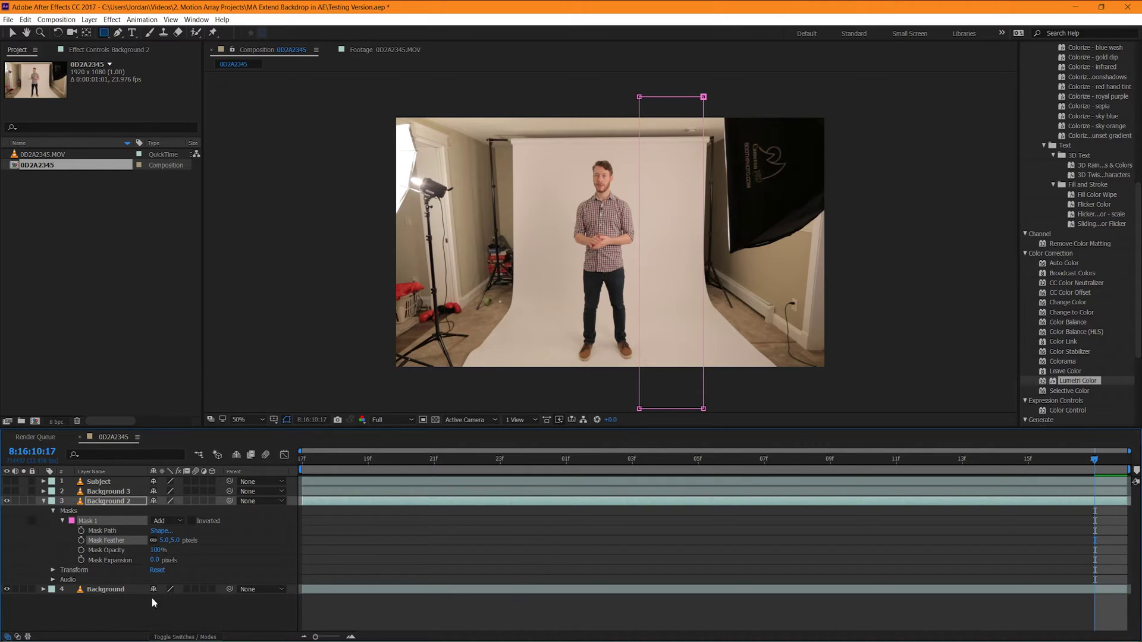
pyautogui.click(53, 511)
# - Undo a trial 160% scale and set Background 2's Anchor Point X to 1094
pyautogui.click(52, 521)
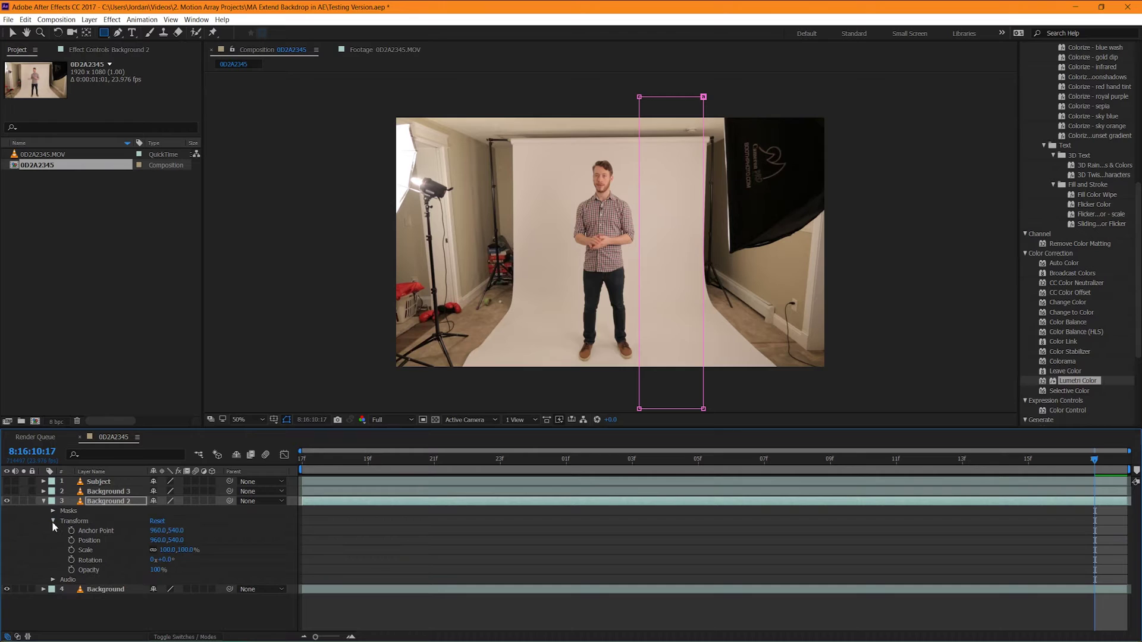
pyautogui.click(100, 531)
pyautogui.moveTo(168, 549)
pyautogui.mouseDown()
pyautogui.moveTo(350, 552)
pyautogui.moveTo(166, 553)
pyautogui.moveTo(215, 565)
pyautogui.moveTo(178, 562)
pyautogui.mouseUp()
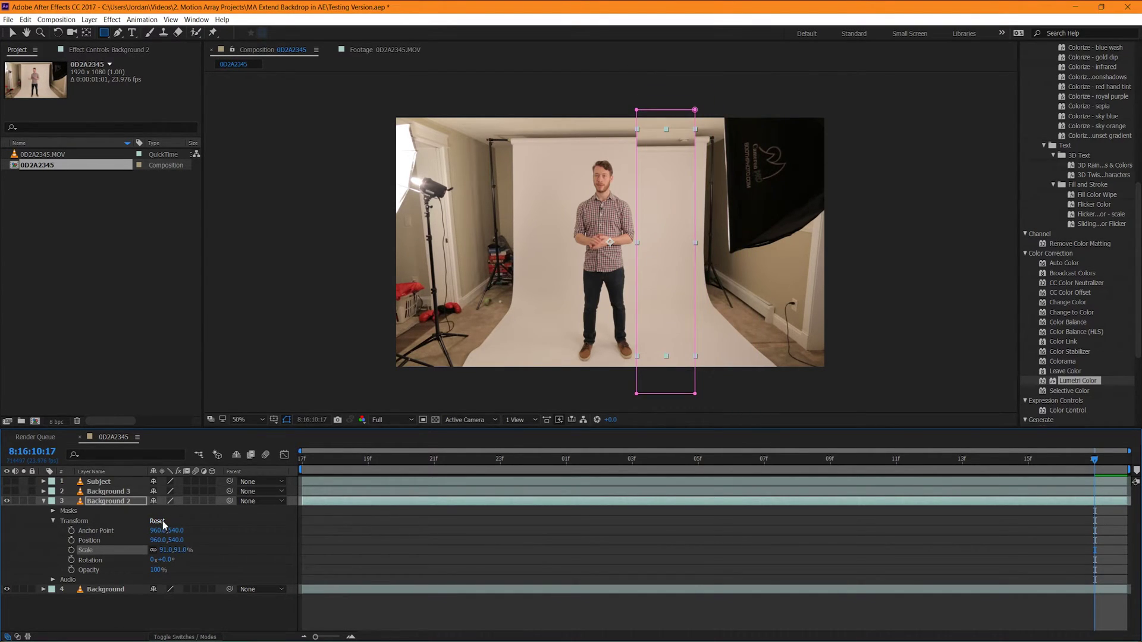
pyautogui.click(399, 555)
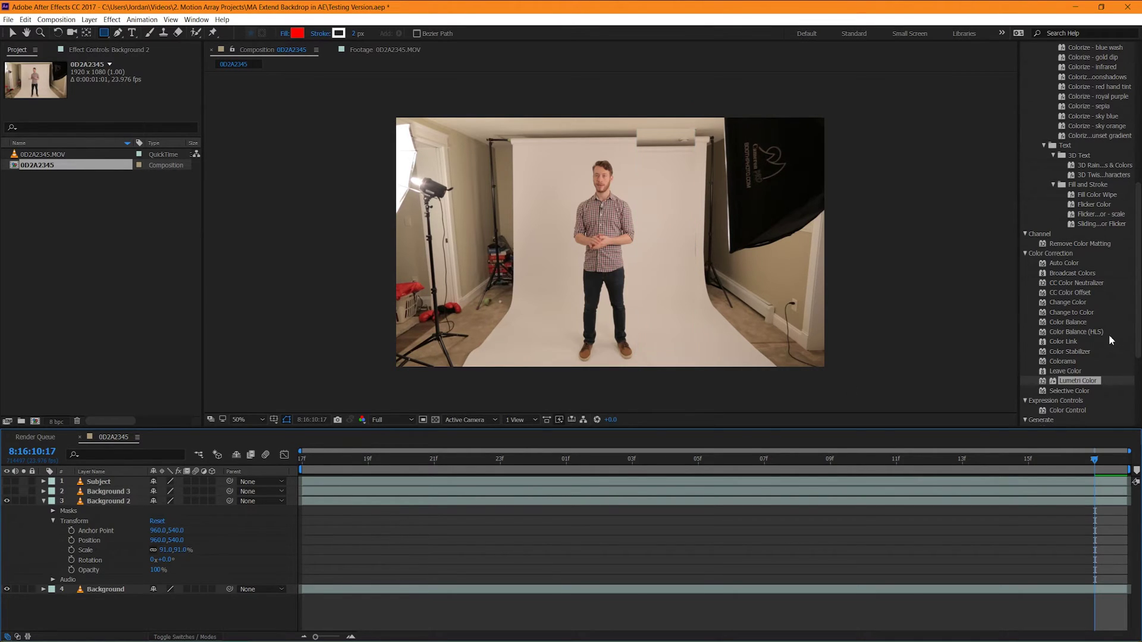
pyautogui.hotkey('ctrl', 'z')
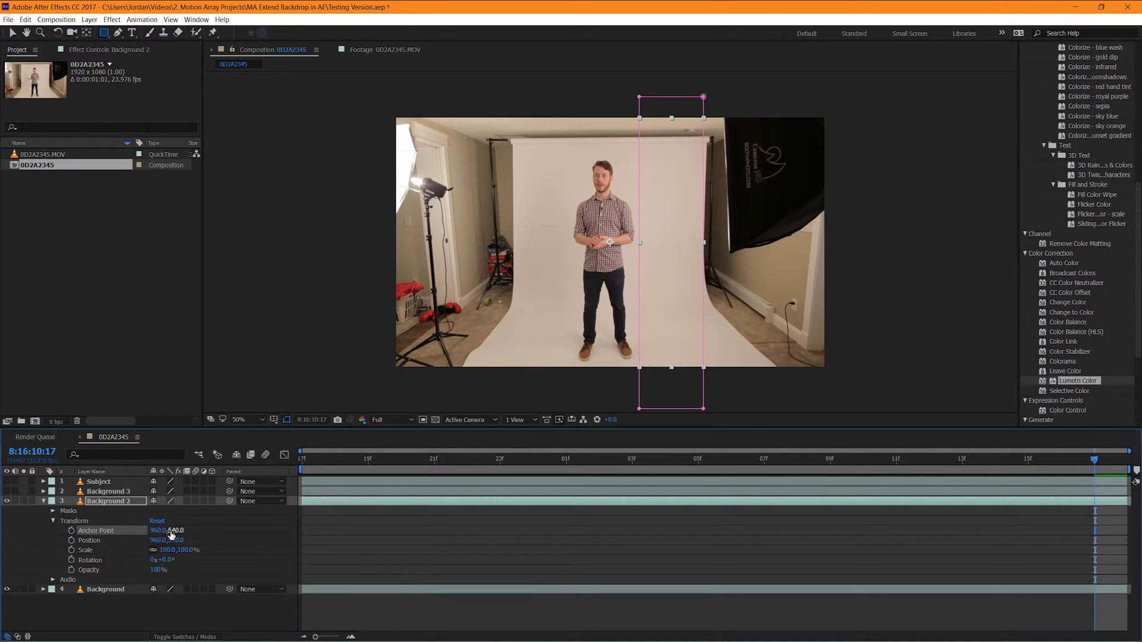
pyautogui.moveTo(152, 535); pyautogui.dragTo(254, 553)
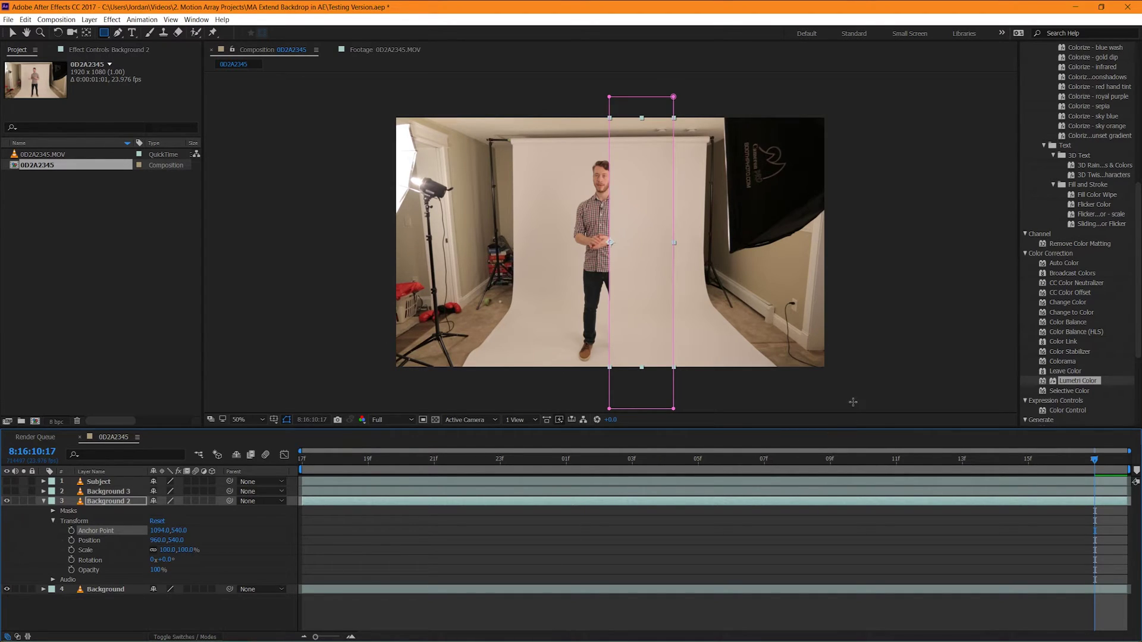
pyautogui.click(863, 383)
pyautogui.hotkey('ctrl', 'shift', 'n')
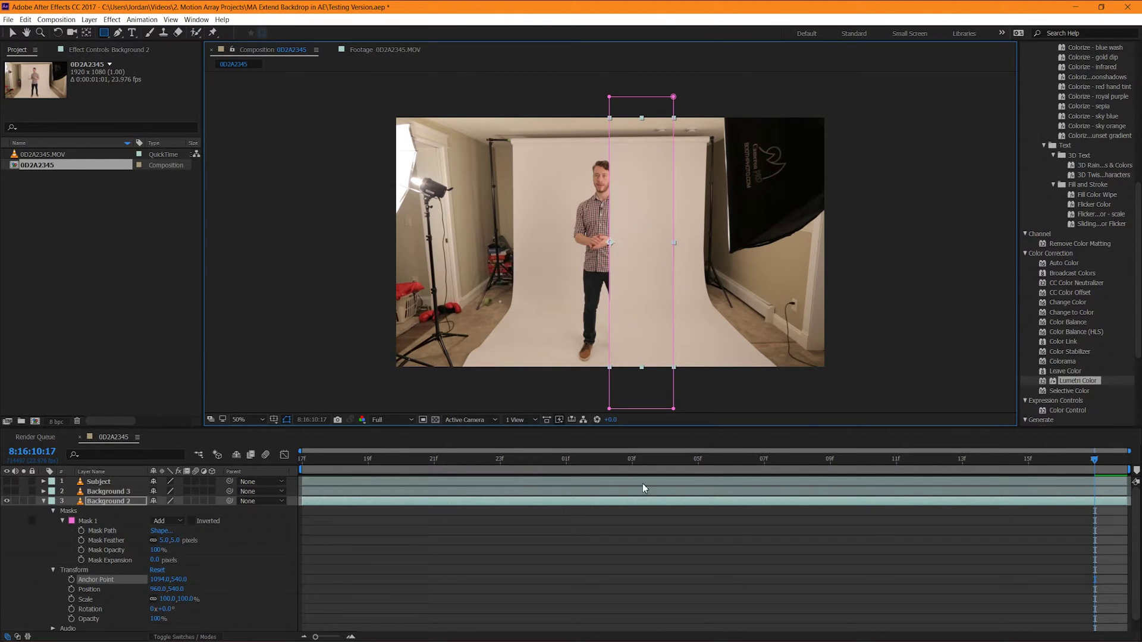
# - Set Background 2's Position X to 1094 and stretch Scale X to 303%, then deselect
pyautogui.scroll(-1, 269, 569)
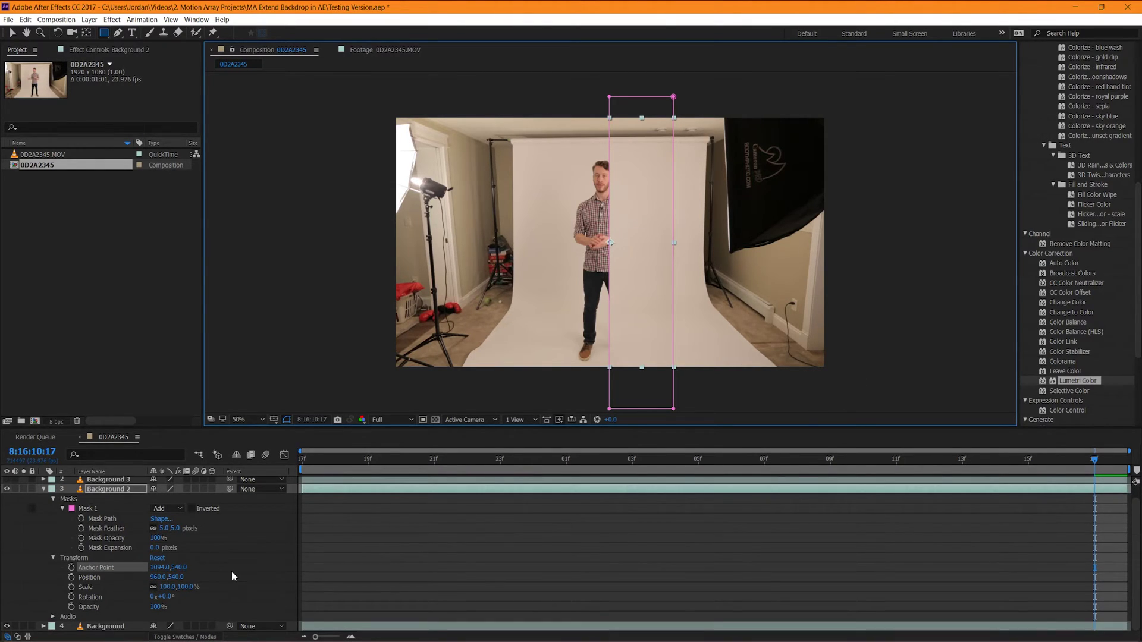
pyautogui.click(159, 568)
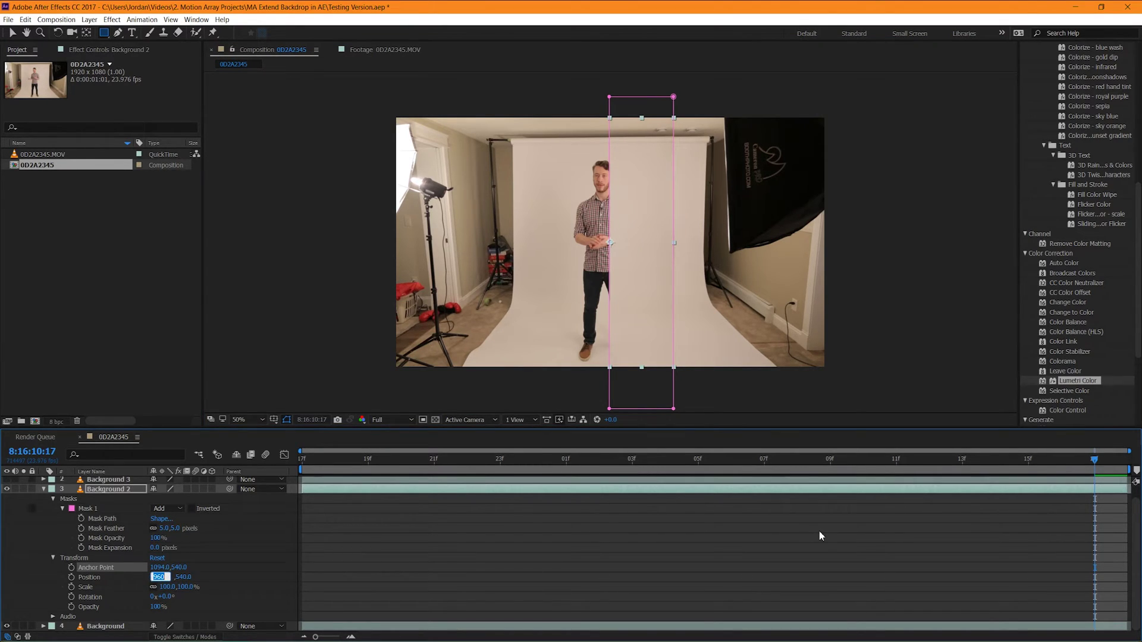
pyautogui.write('1094')
pyautogui.press('Return')
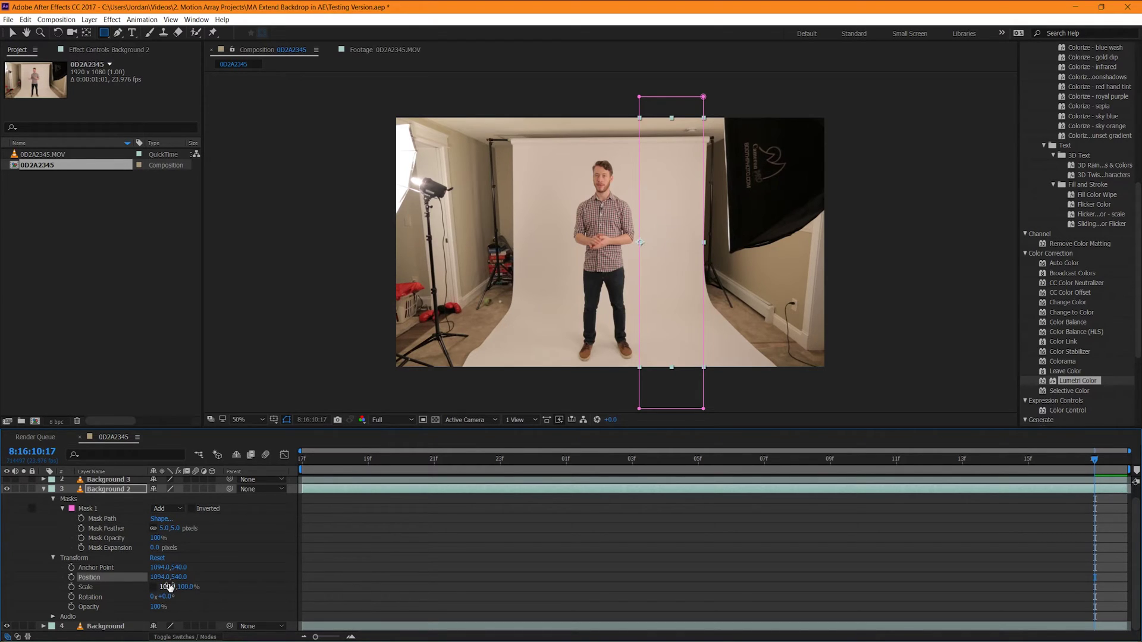
pyautogui.moveTo(169, 587); pyautogui.dragTo(305, 605)
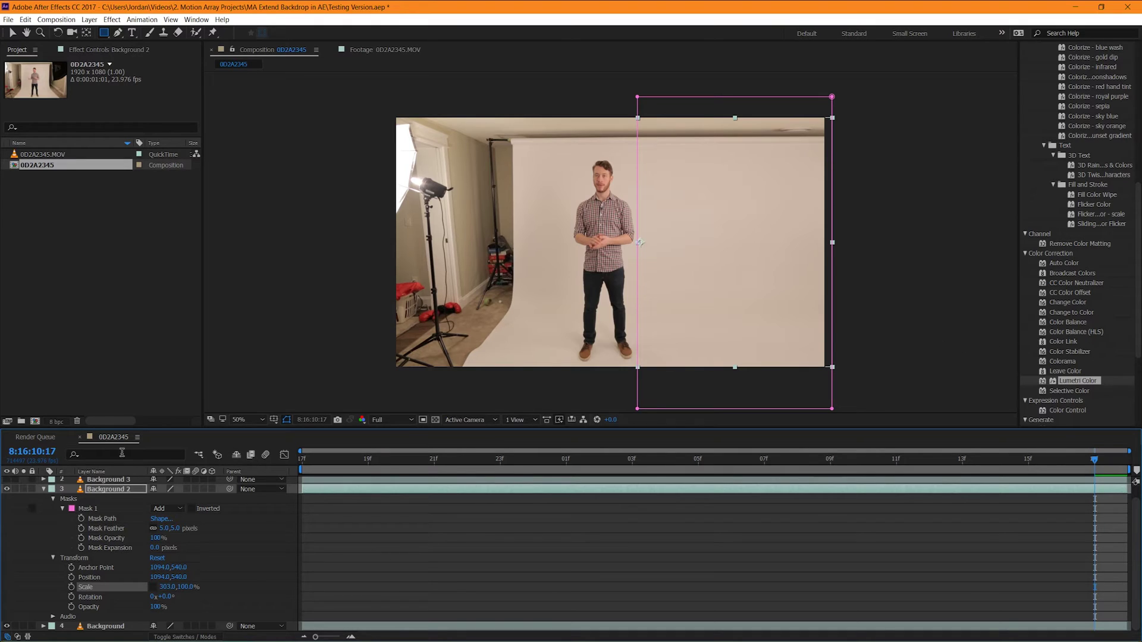
pyautogui.press('v')
pyautogui.click(916, 284)
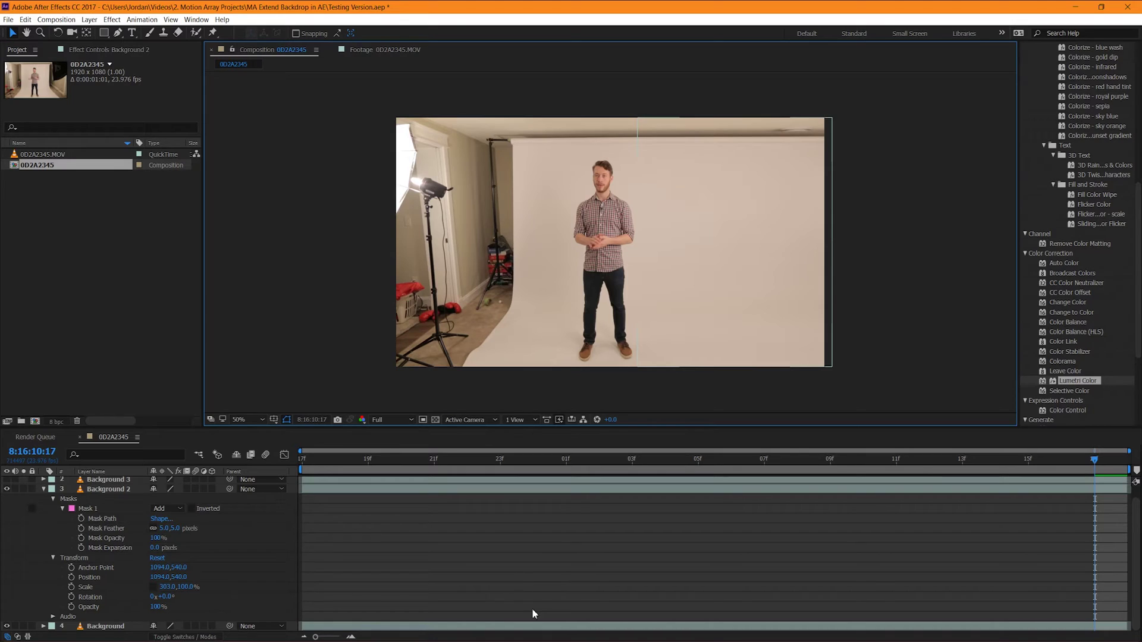
pyautogui.press('space')
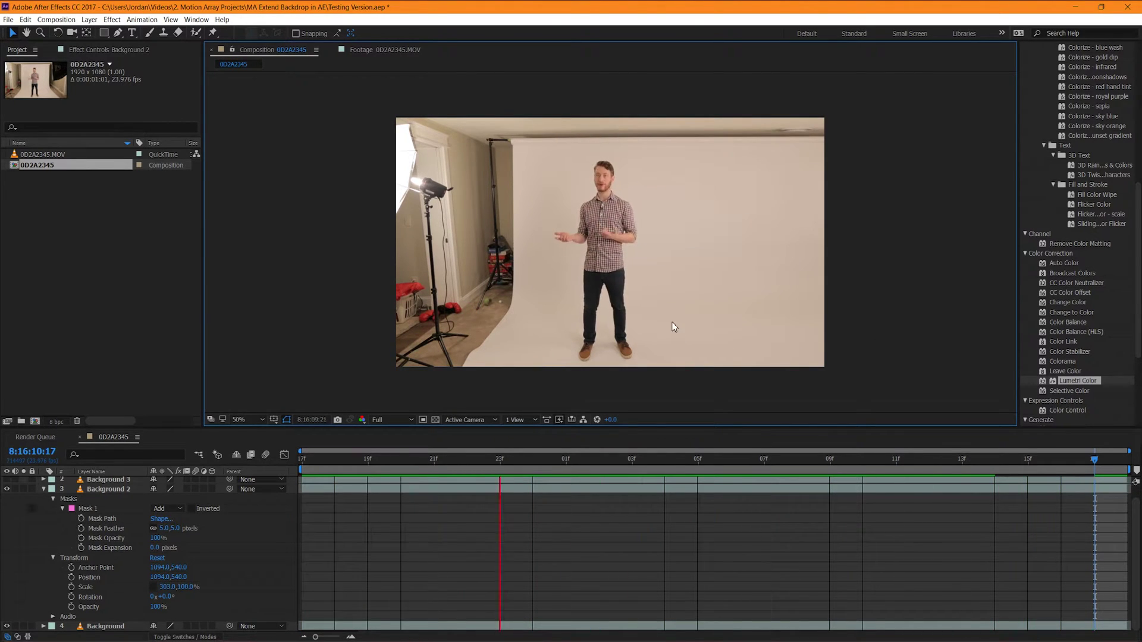
pyautogui.scroll(2, 672, 304)
pyautogui.press('h')
pyautogui.moveTo(765, 244); pyautogui.dragTo(599, 232)
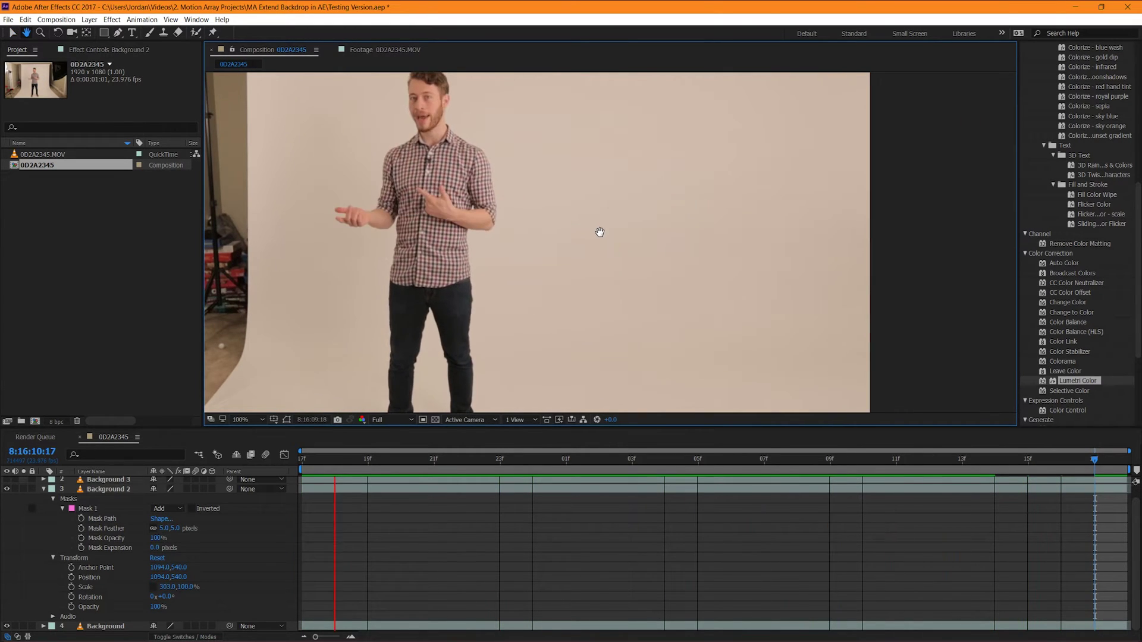
pyautogui.scroll(1, 581, 280)
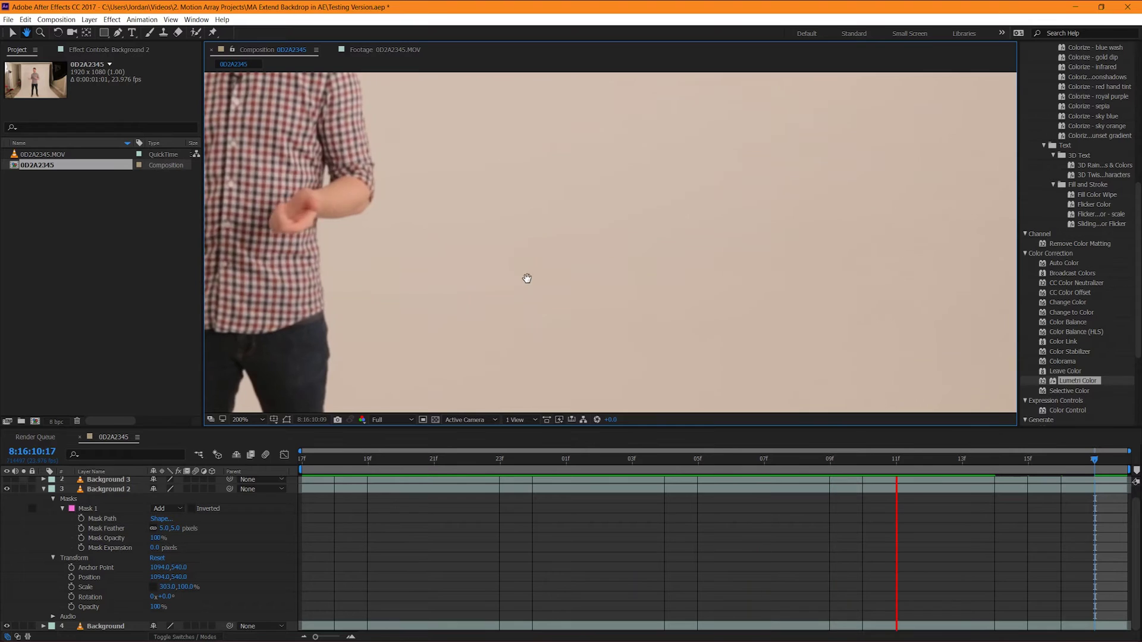
pyautogui.scroll(-3, 448, 281)
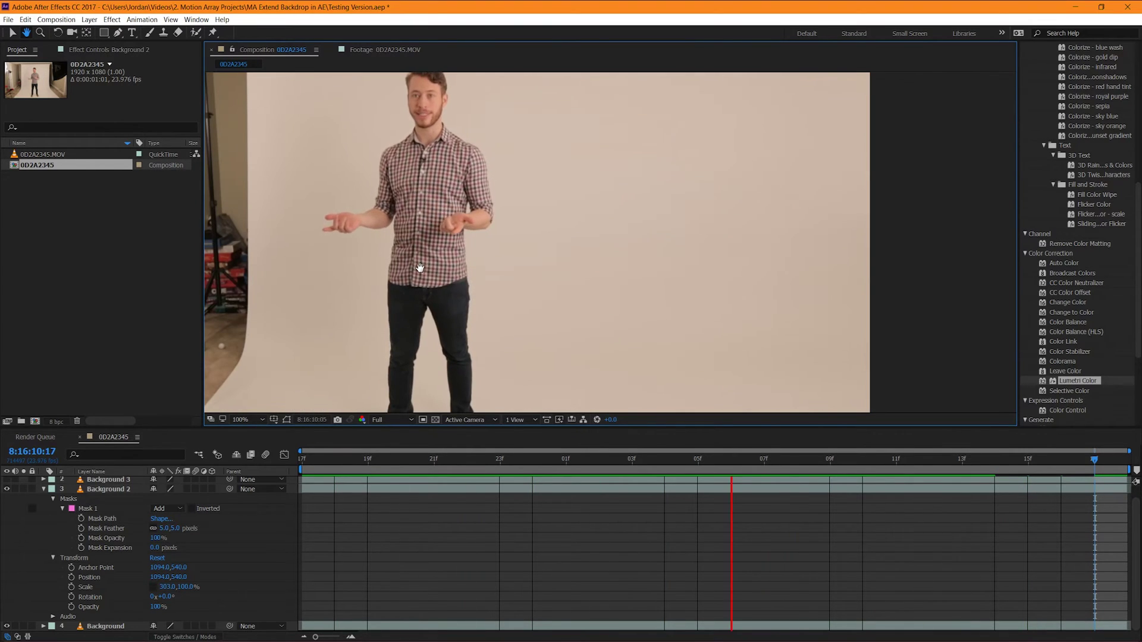
pyautogui.scroll(-1, 468, 252)
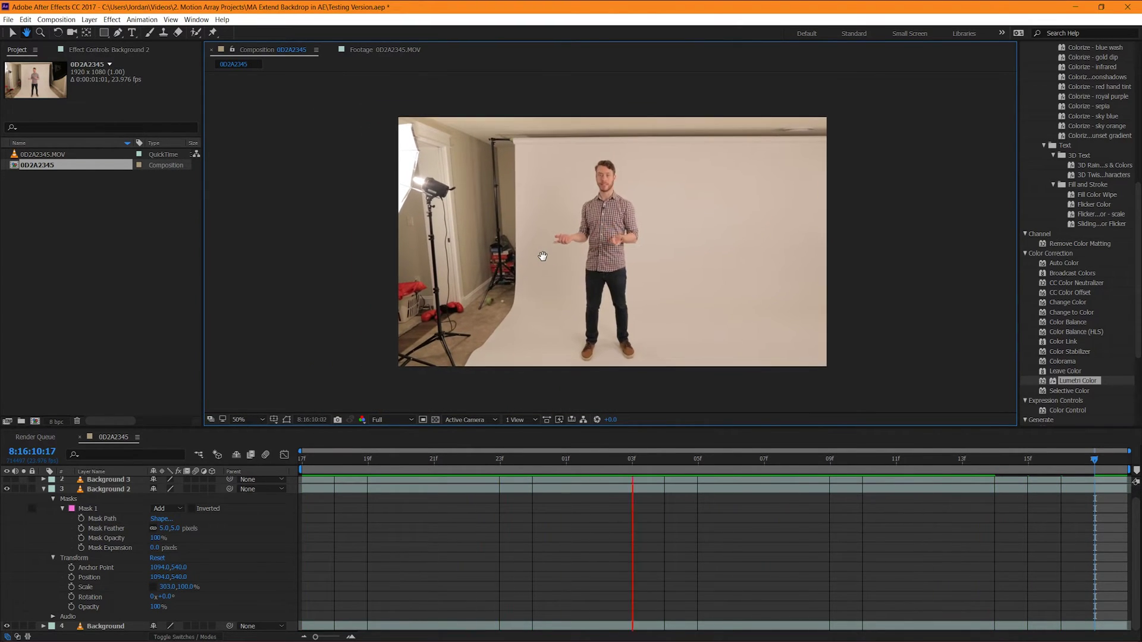
pyautogui.scroll(2, 542, 256)
pyautogui.scroll(-2, 543, 256)
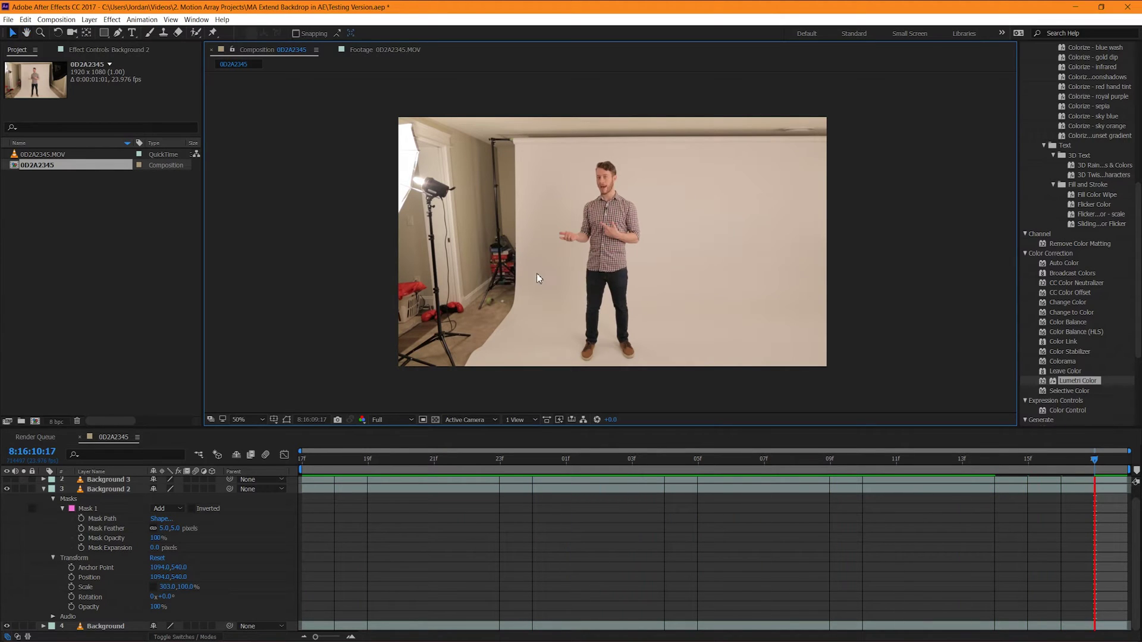
pyautogui.press('v')
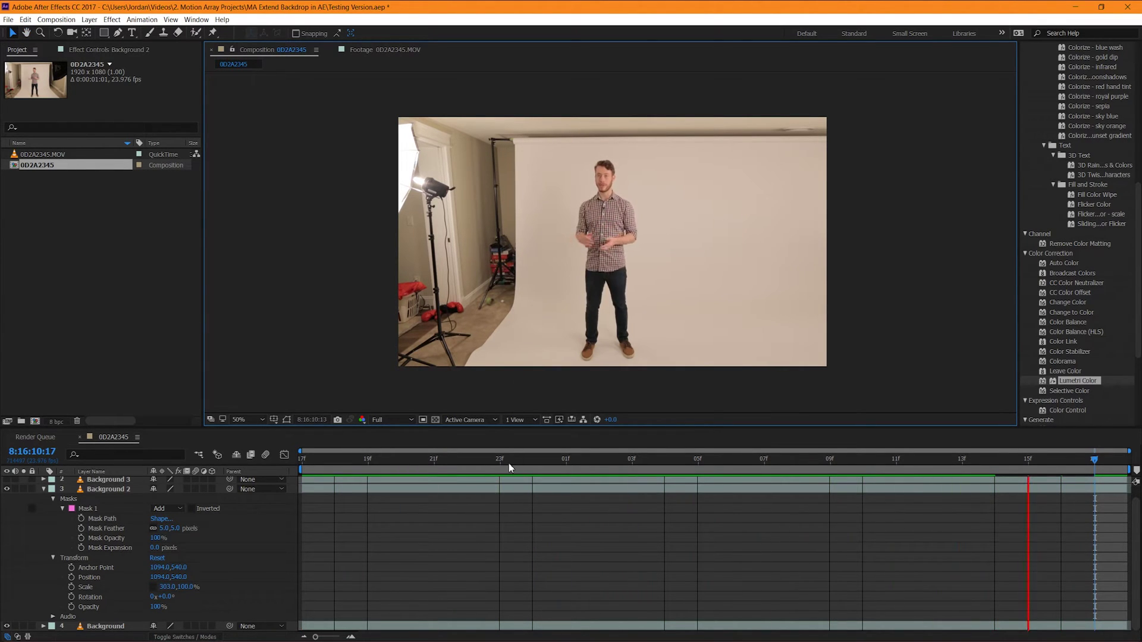
pyautogui.click(467, 461)
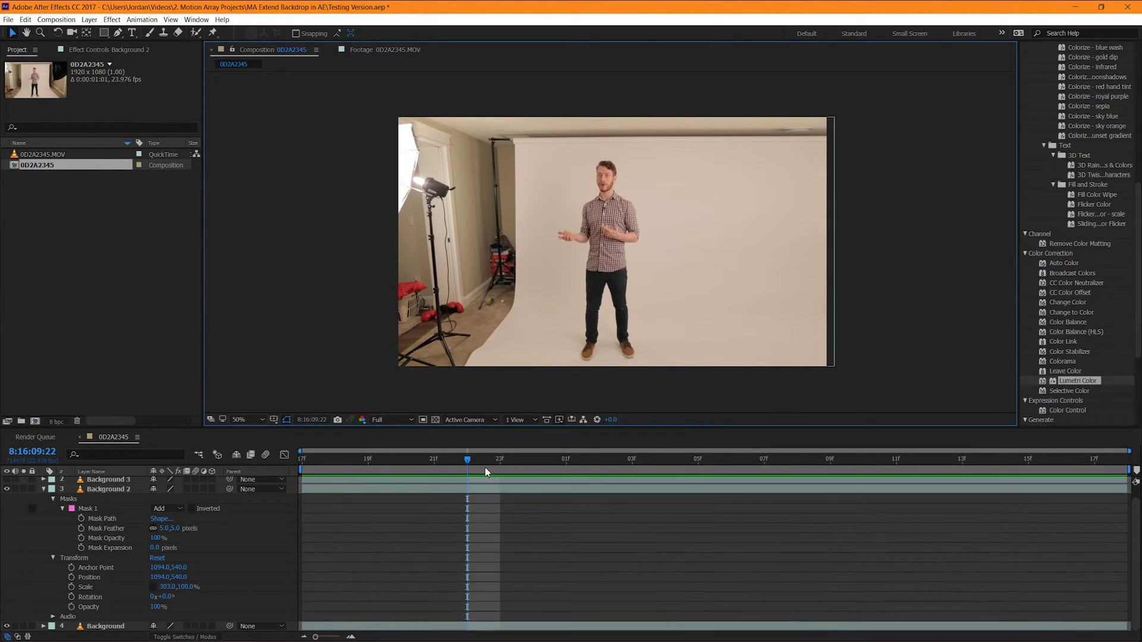
# - Return to the clip's start, collapse Background 2 and select Background 3
pyautogui.click(304, 461)
pyautogui.click(111, 490)
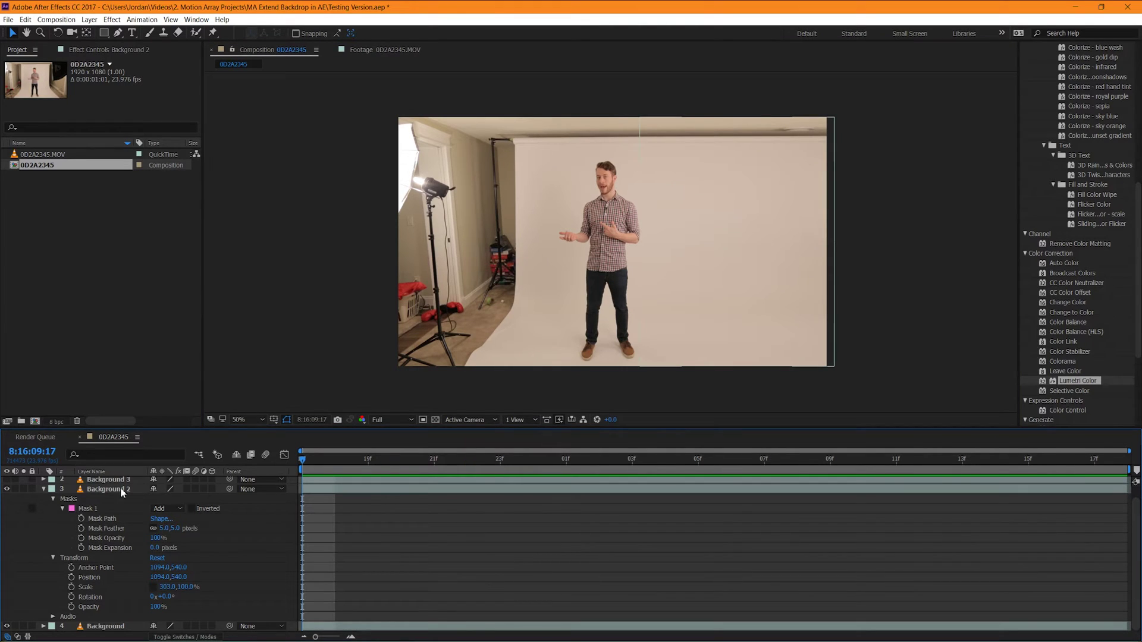
pyautogui.click(43, 490)
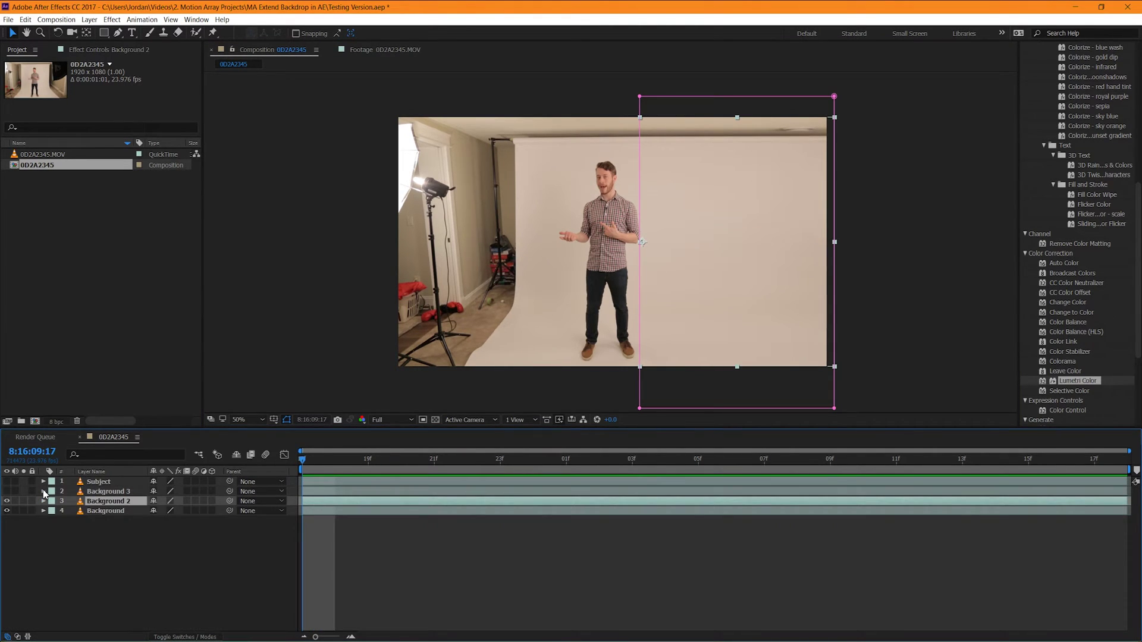
pyautogui.click(103, 492)
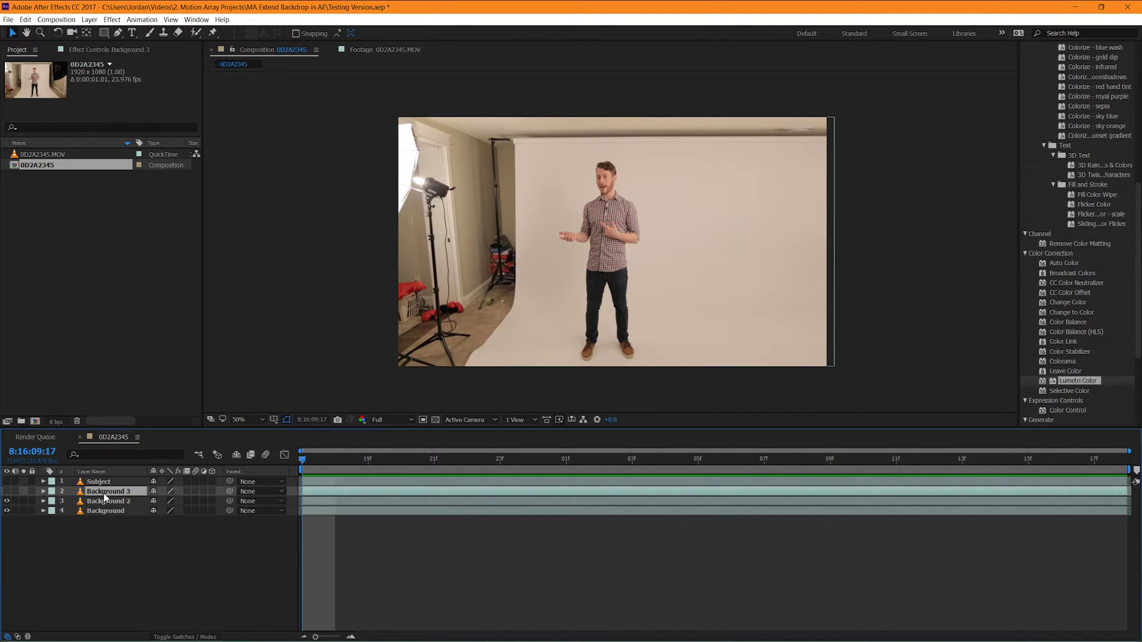
# - Draw a tall rectangle mask on Background 3 over the strip left of the presenter and nudge it
pyautogui.click(103, 34)
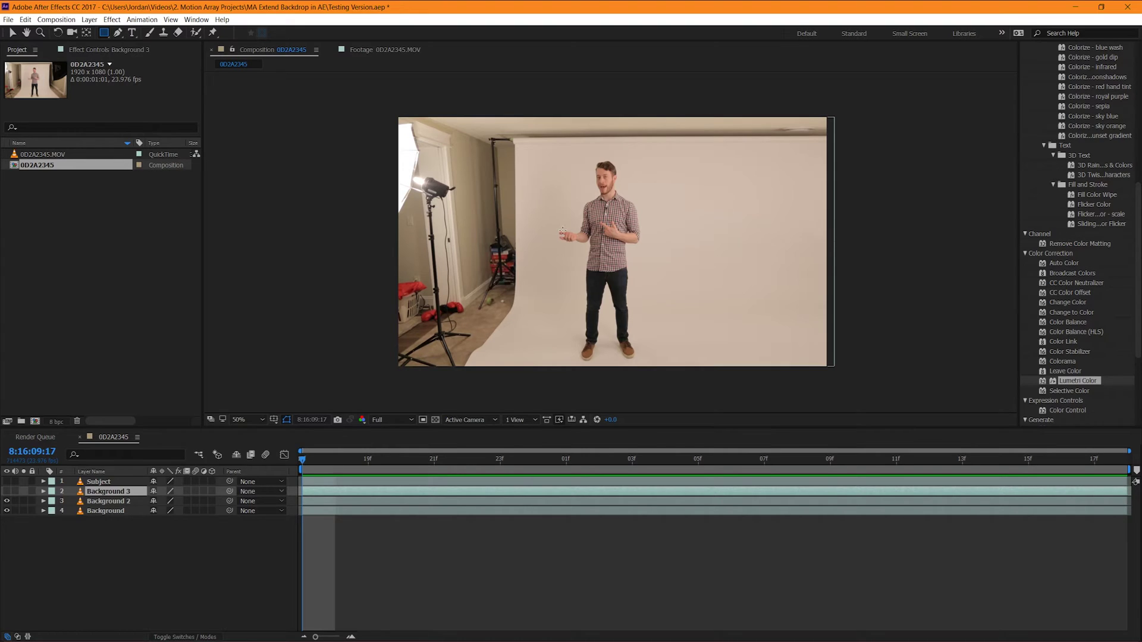
pyautogui.moveTo(303, 458); pyautogui.dragTo(718, 447)
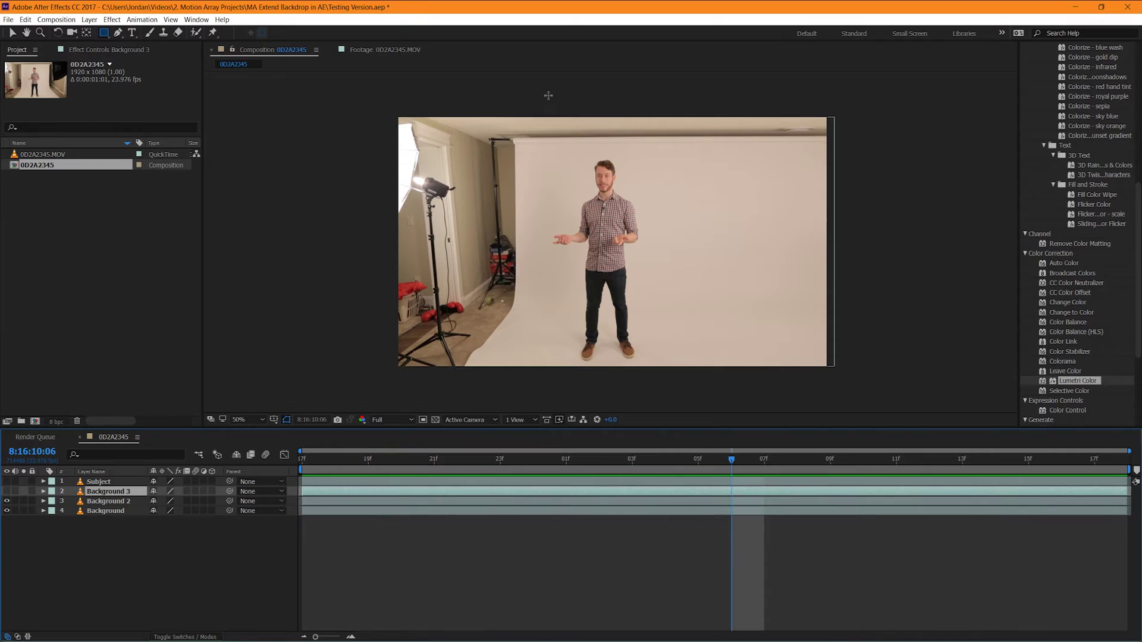
pyautogui.moveTo(556, 94)
pyautogui.mouseDown()
pyautogui.moveTo(503, 116)
pyautogui.moveTo(485, 369)
pyautogui.moveTo(521, 384)
pyautogui.mouseUp()
pyautogui.press('v')
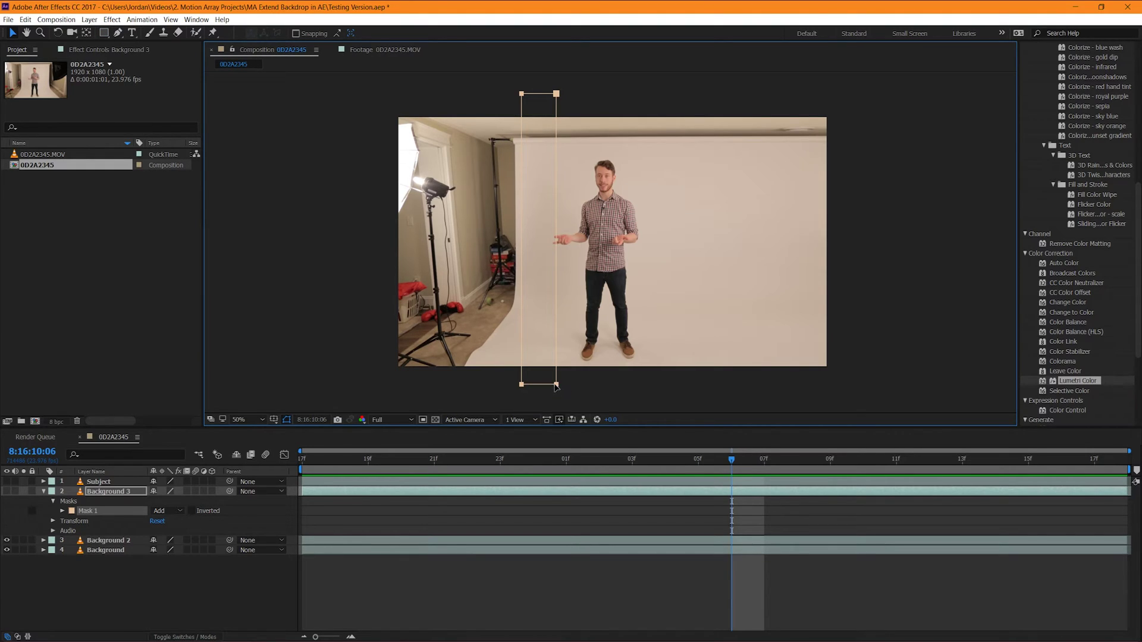
pyautogui.moveTo(558, 387); pyautogui.dragTo(551, 385)
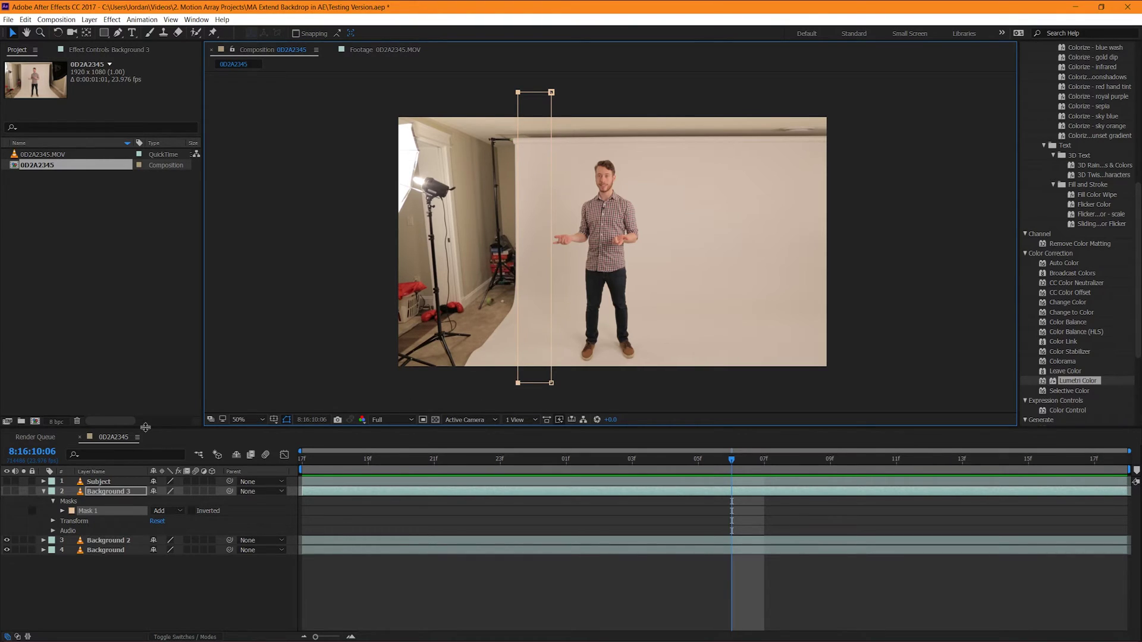
# - Set Background 3's Mask Feather to 5 pixels
pyautogui.click(62, 511)
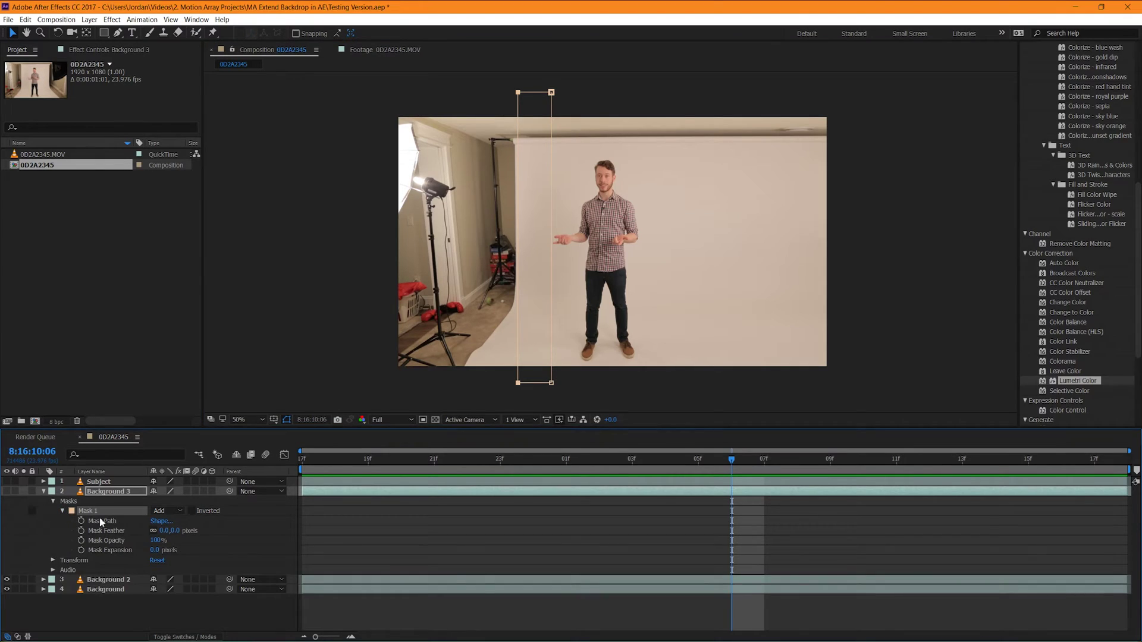
pyautogui.click(168, 529)
pyautogui.press('Return')
# - Make Background 3 visible and solo it, centring the masked strip in view
pyautogui.click(7, 491)
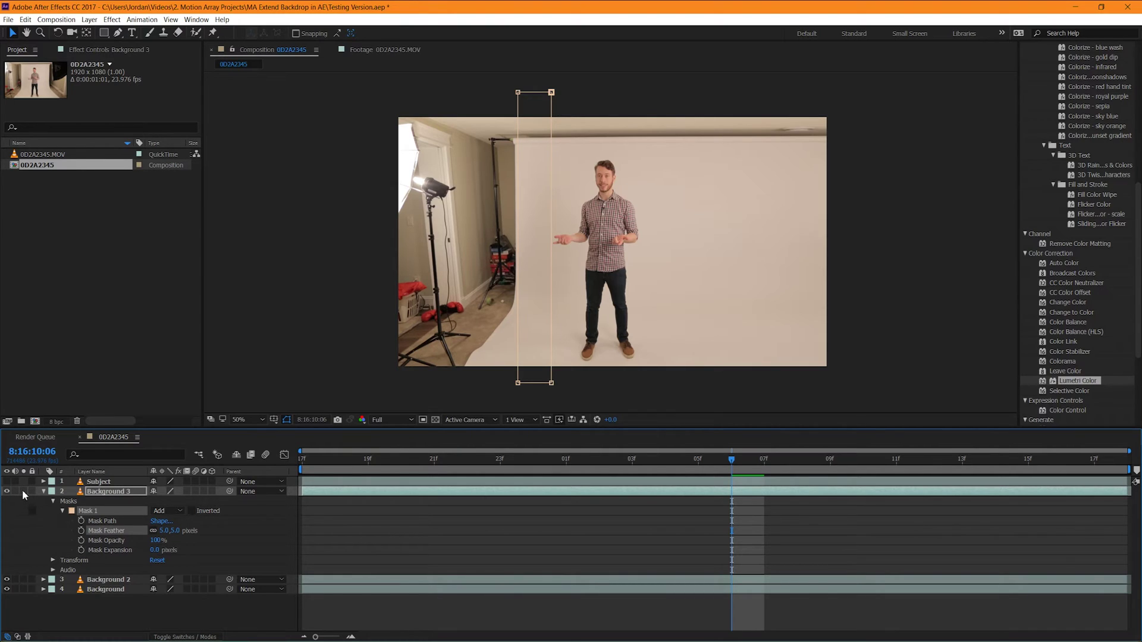
pyautogui.click(23, 491)
pyautogui.scroll(6, 567, 274)
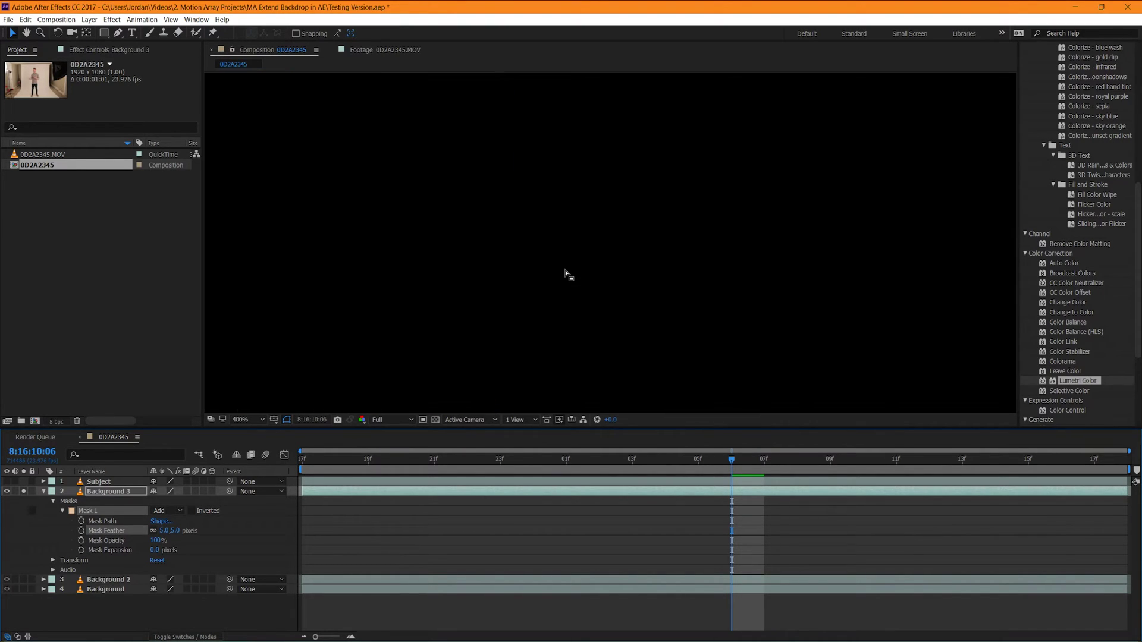
pyautogui.scroll(-2, 441, 304)
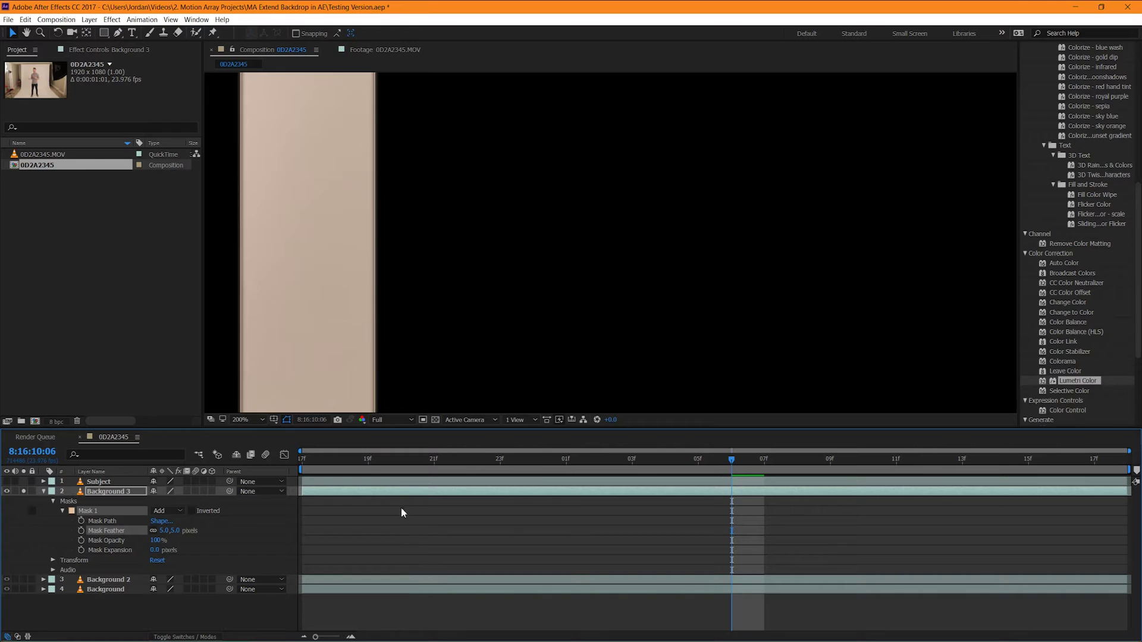
pyautogui.moveTo(416, 350); pyautogui.dragTo(656, 321)
pyautogui.press('v')
pyautogui.click(552, 547)
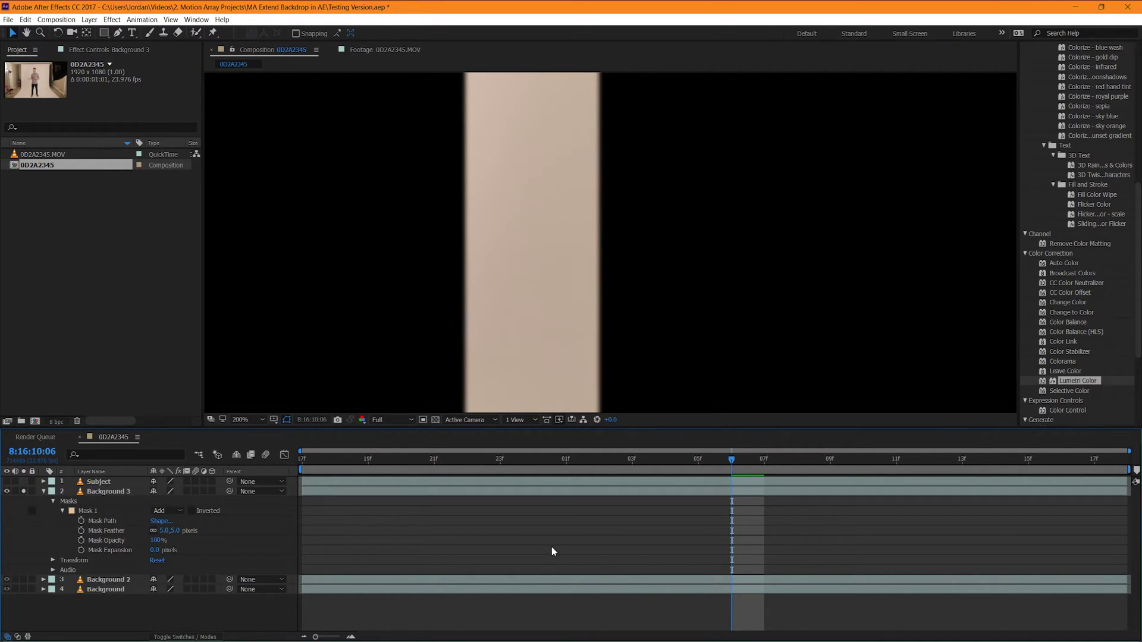
# - Compare the strip edge at 0 feather, then restore the 5-pixel feather
pyautogui.scroll(2, 605, 360)
pyautogui.click(161, 531)
pyautogui.write('0')
pyautogui.press('Return')
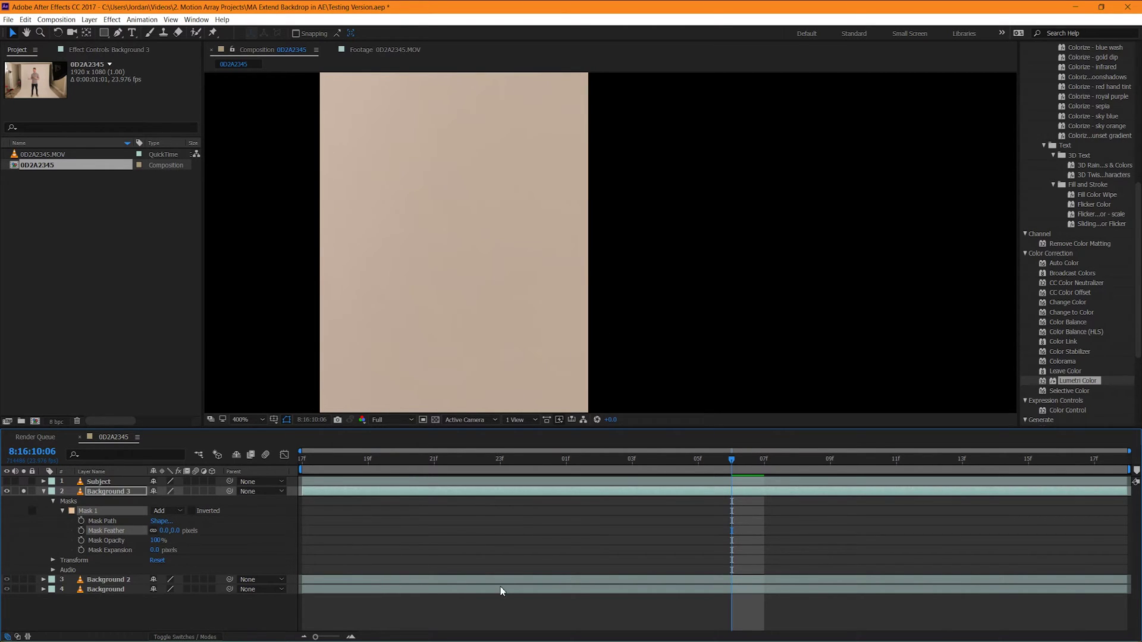
pyautogui.click(160, 531)
pyautogui.write('5')
pyautogui.press('Return')
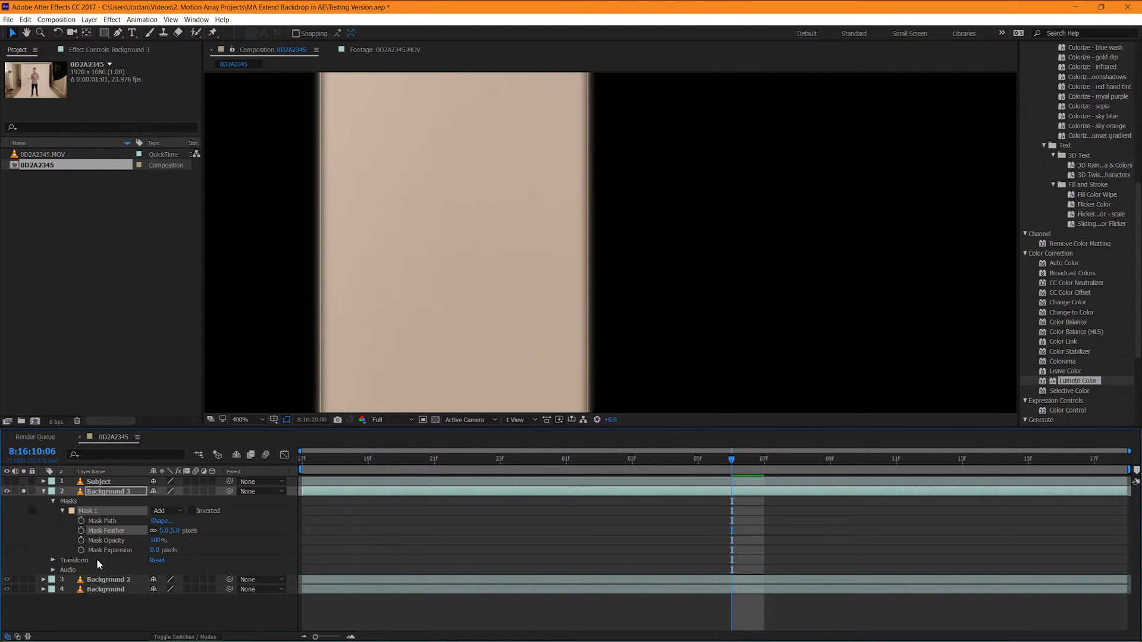
# - Turn off Background 3's solo so all layers show again
pyautogui.scroll(-6, 463, 344)
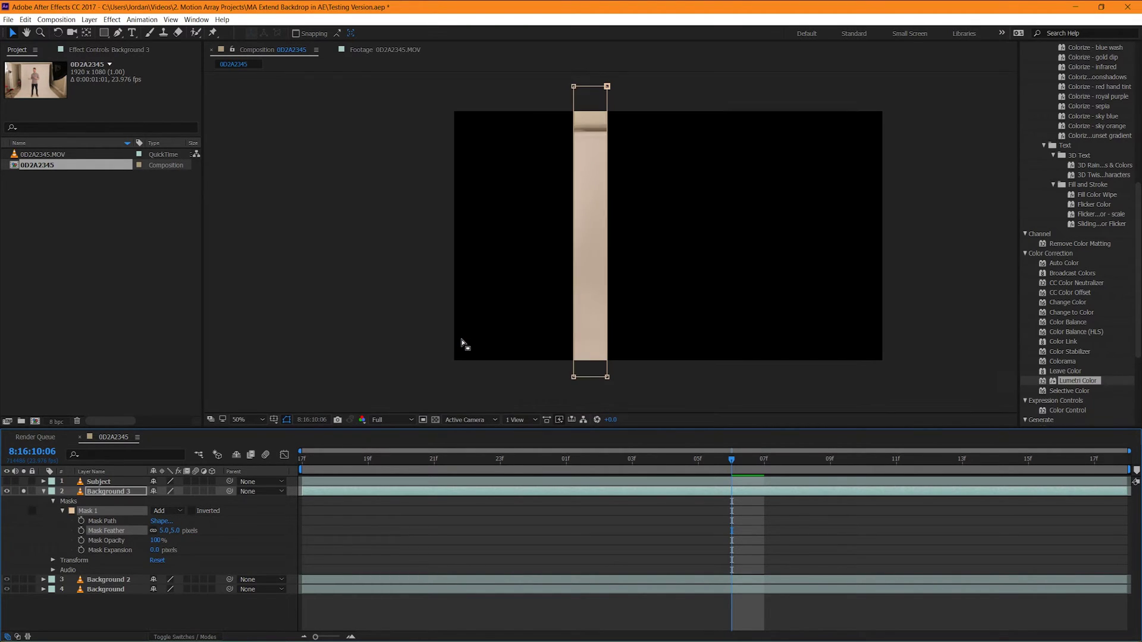
pyautogui.hscroll(3, 462, 344)
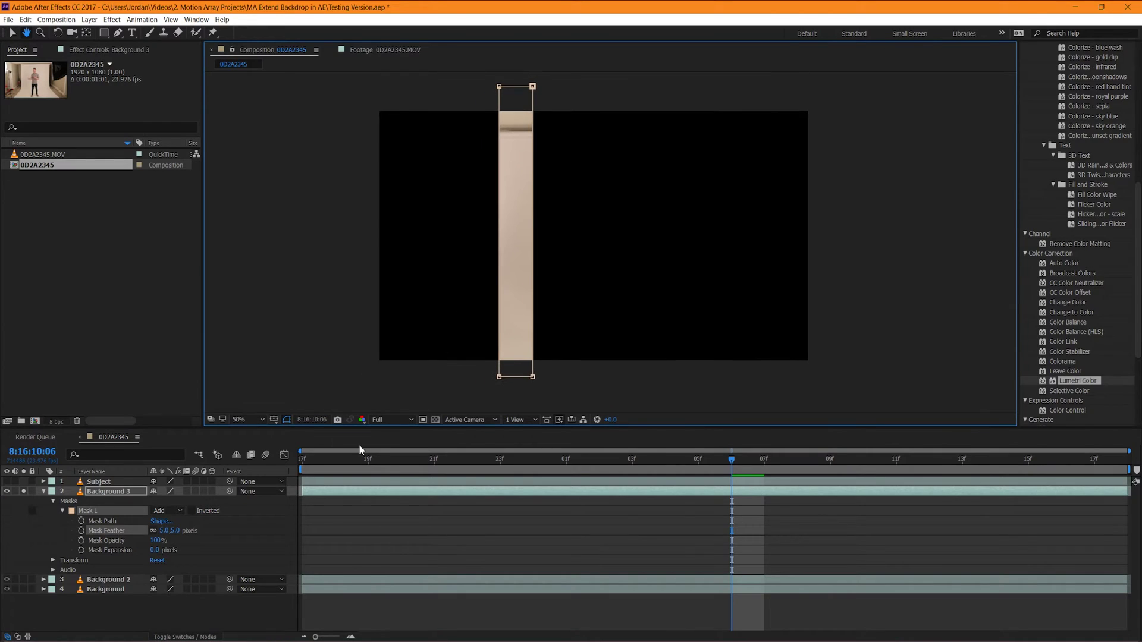
pyautogui.press('v')
pyautogui.click(23, 492)
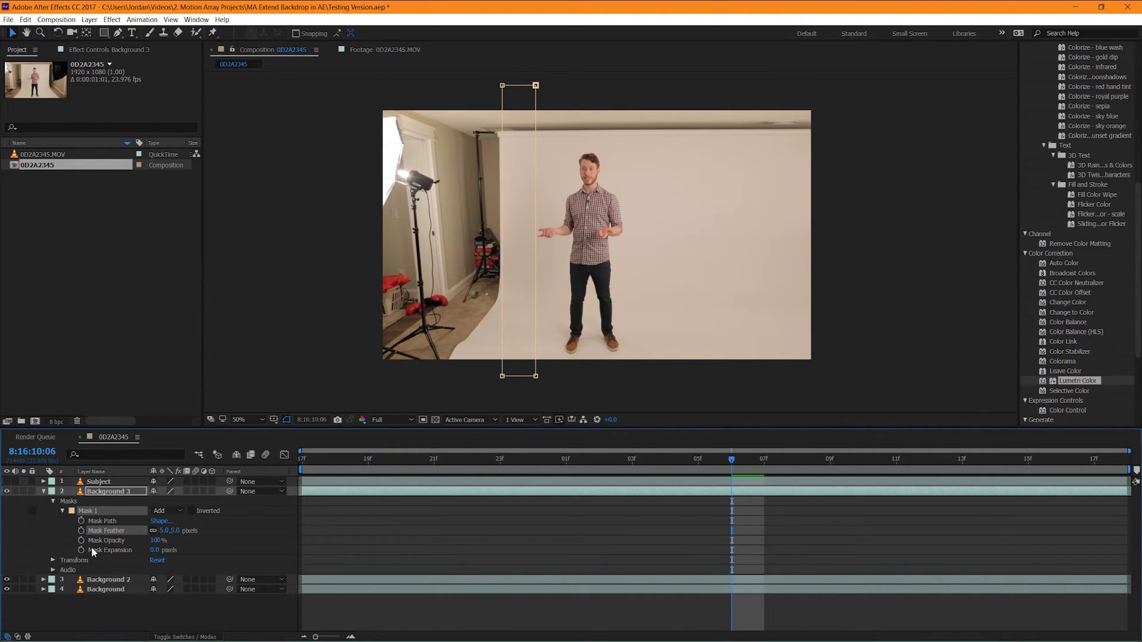
# - Drag Background 3's Anchor Point X to 686 onto the masked strip
pyautogui.click(53, 501)
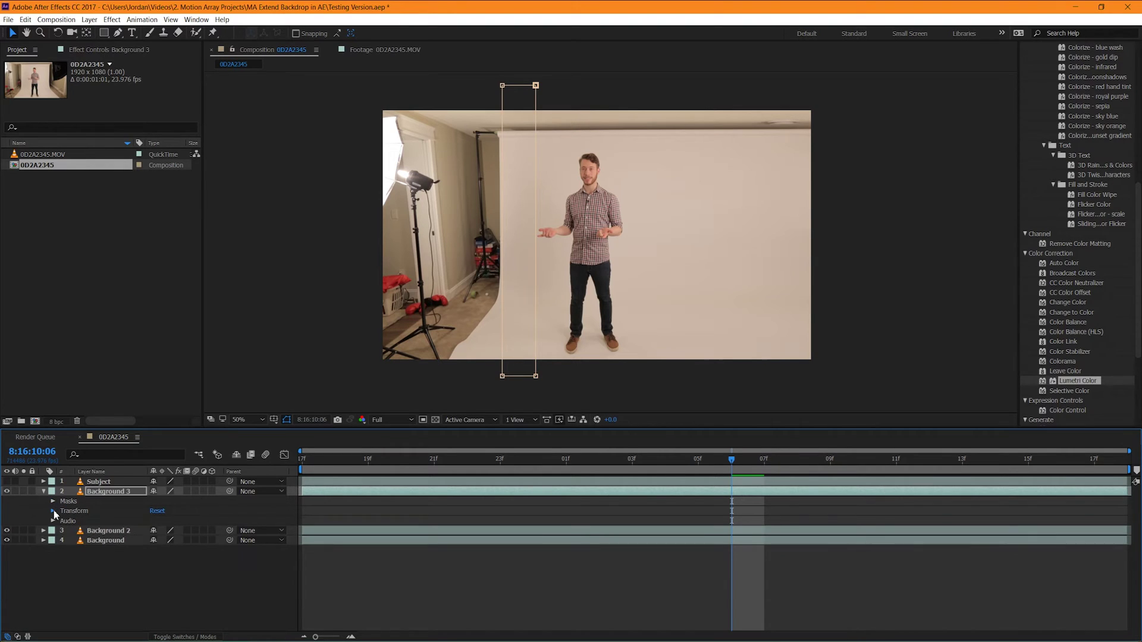
pyautogui.click(54, 510)
pyautogui.moveTo(155, 521); pyautogui.dragTo(28, 536)
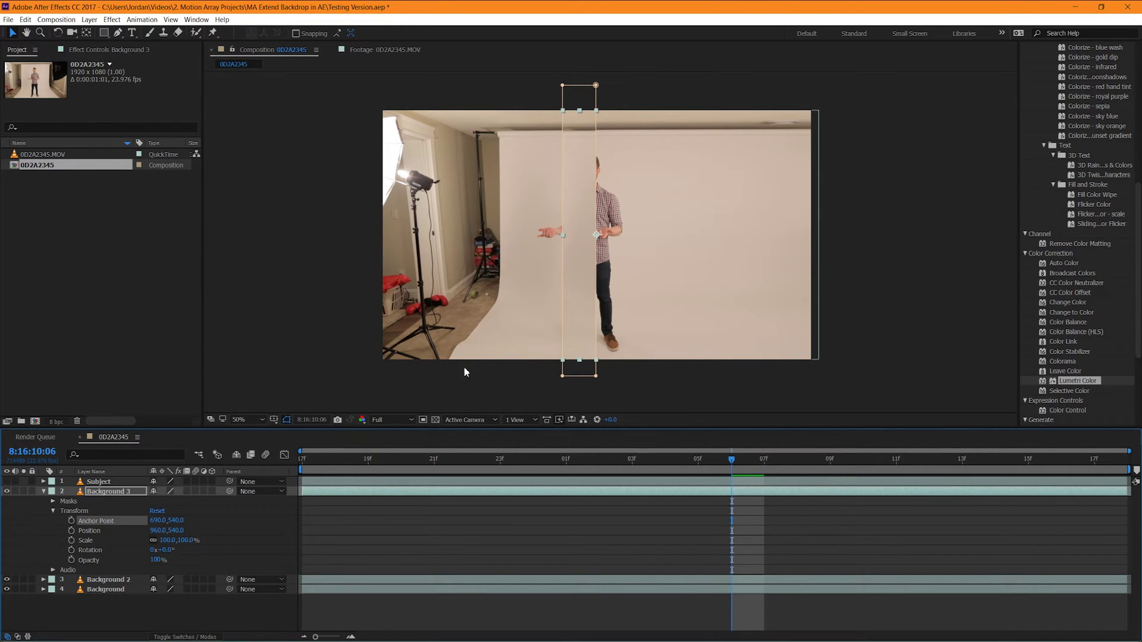
pyautogui.scroll(2, 607, 239)
pyautogui.scroll(-1, 606, 240)
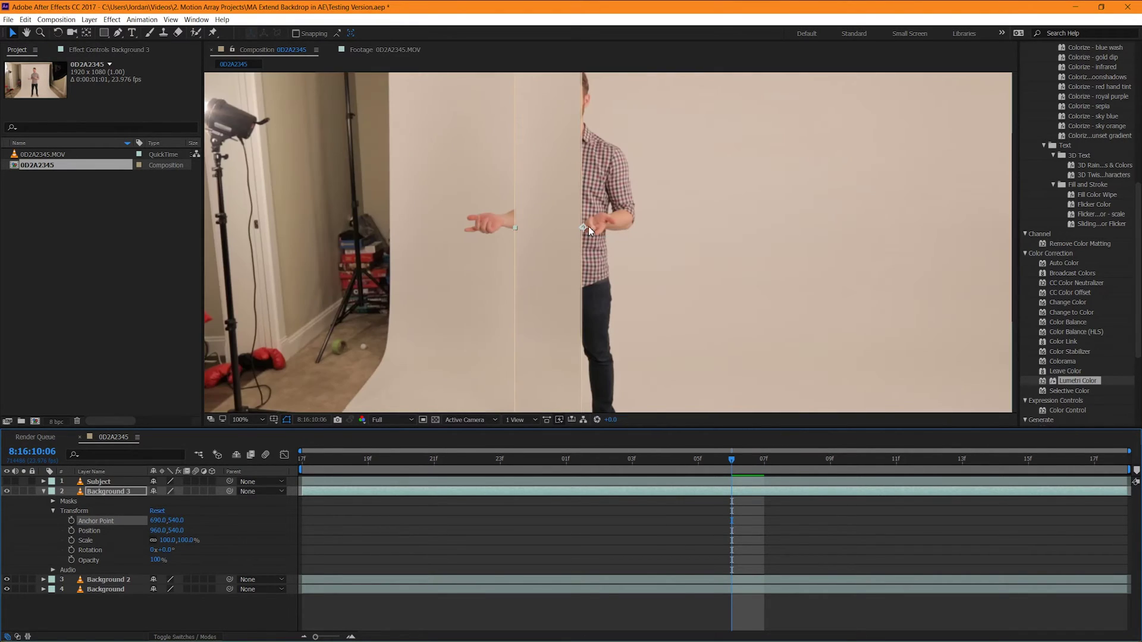
pyautogui.scroll(2, 586, 226)
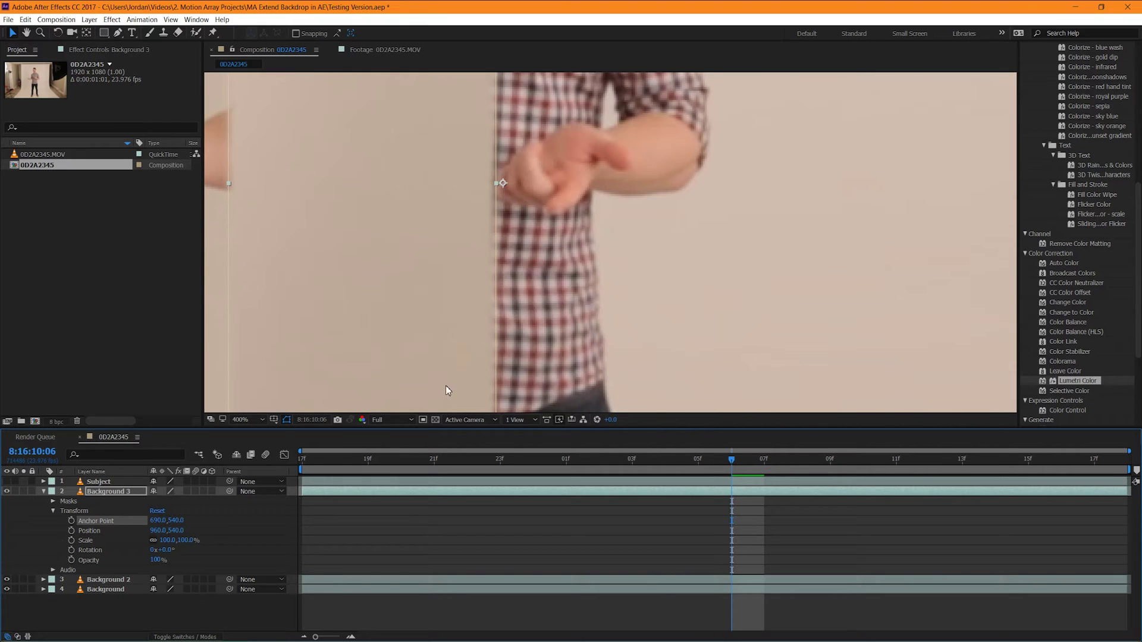
pyautogui.moveTo(158, 520); pyautogui.dragTo(149, 514)
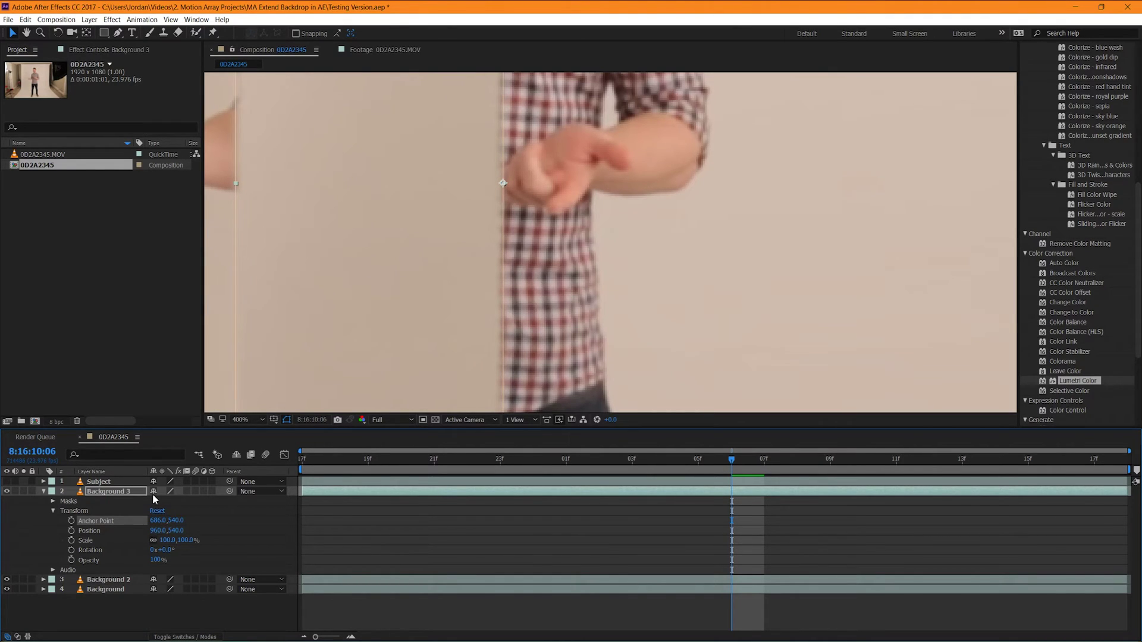
pyautogui.scroll(-5, 446, 330)
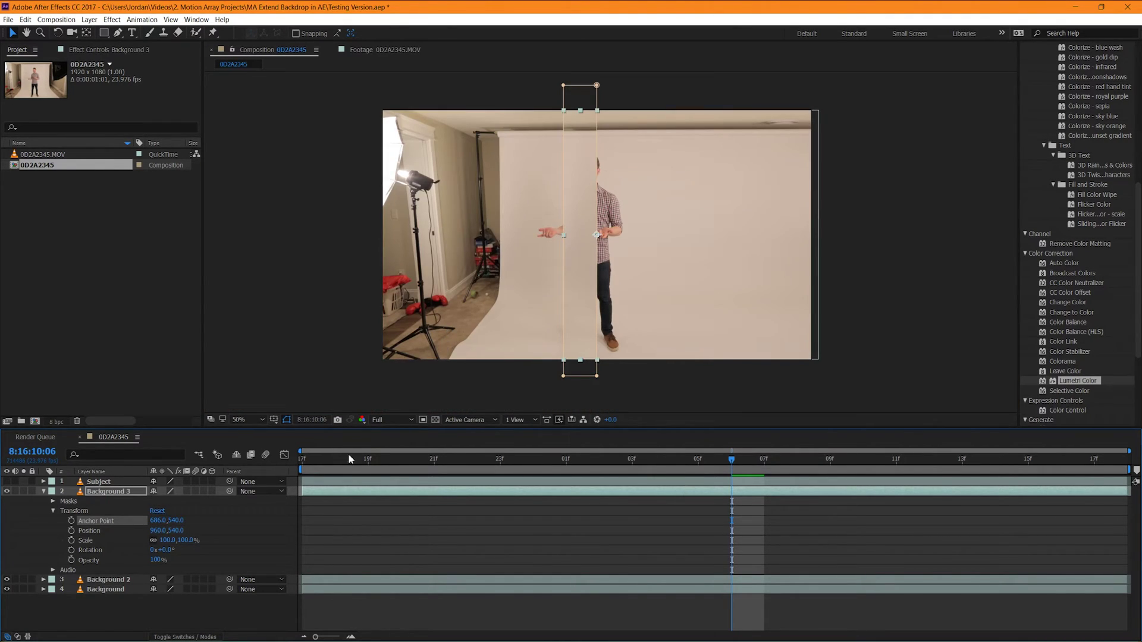
# - Set Background 3's Position X to 686 and zoom in to check the strip's alignment
pyautogui.click(159, 532)
pyautogui.write('6')
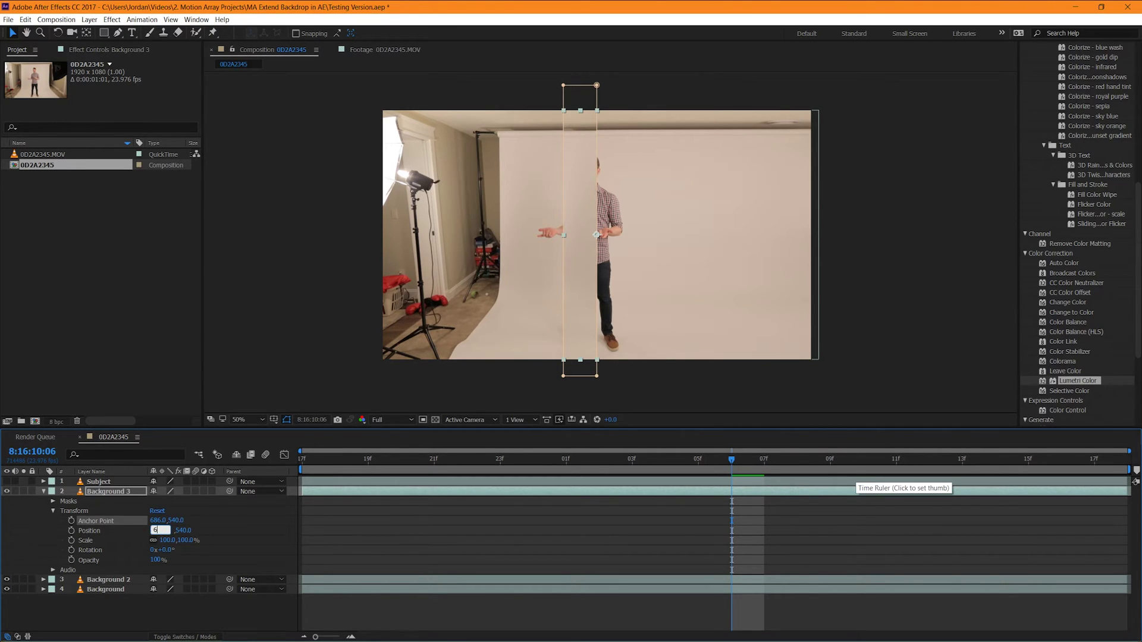
pyautogui.write('86')
pyautogui.press('Return')
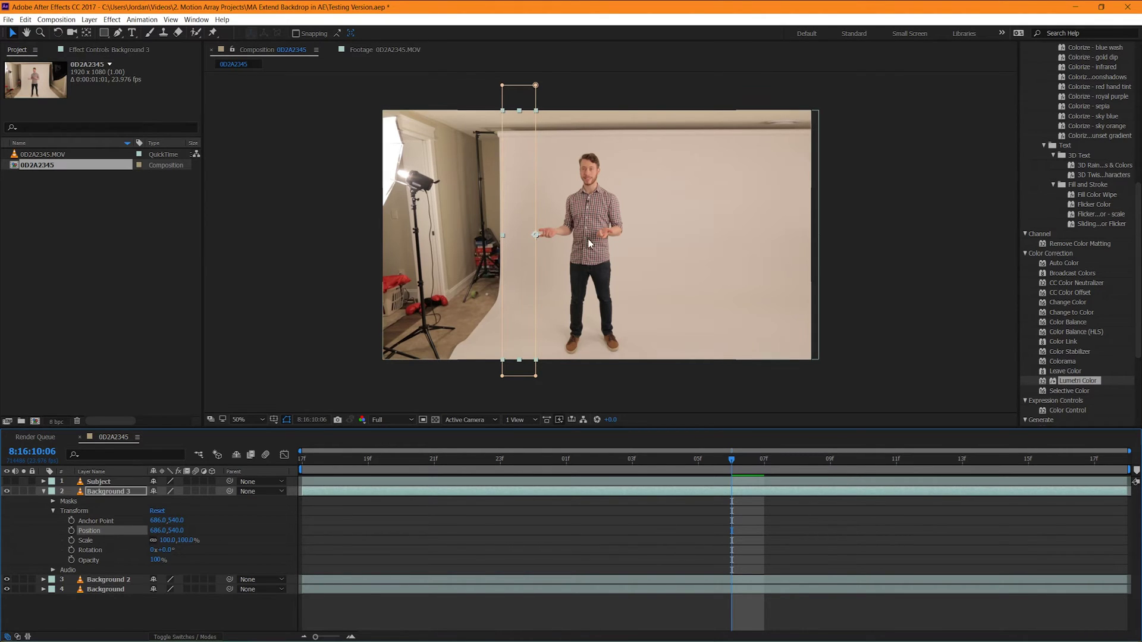
pyautogui.press('.')
pyautogui.press('.')
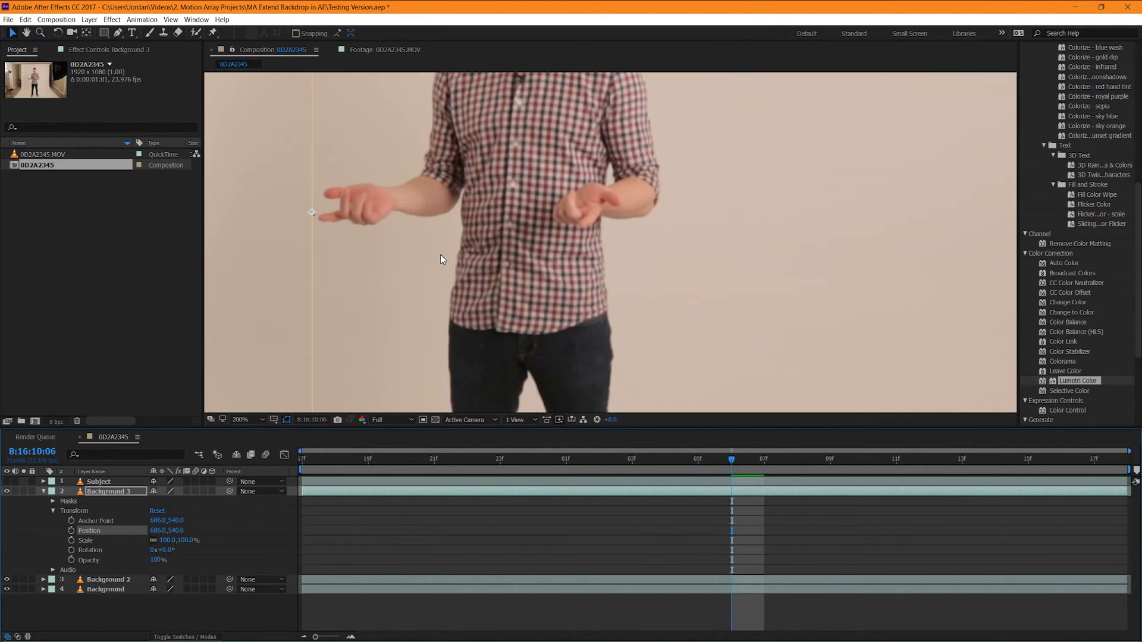
pyautogui.moveTo(440, 255); pyautogui.dragTo(600, 246)
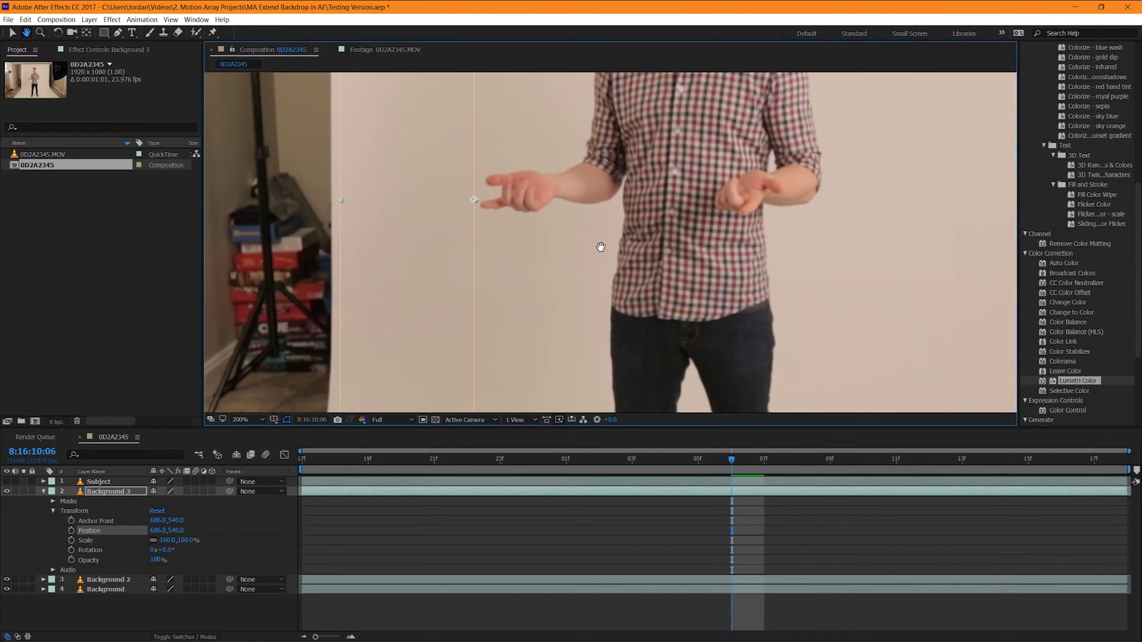
pyautogui.press(',')
pyautogui.press(',')
pyautogui.moveTo(601, 246); pyautogui.dragTo(565, 248)
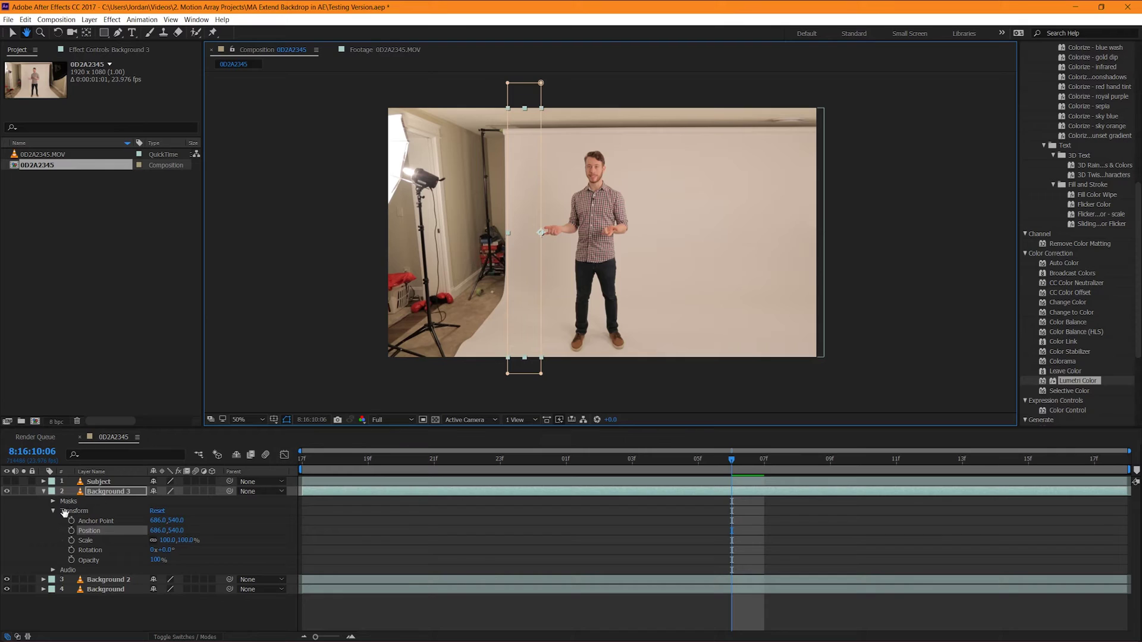
# - Unlink Background 3's scale and stretch it horizontally to 473% over the room's left side
pyautogui.click(154, 540)
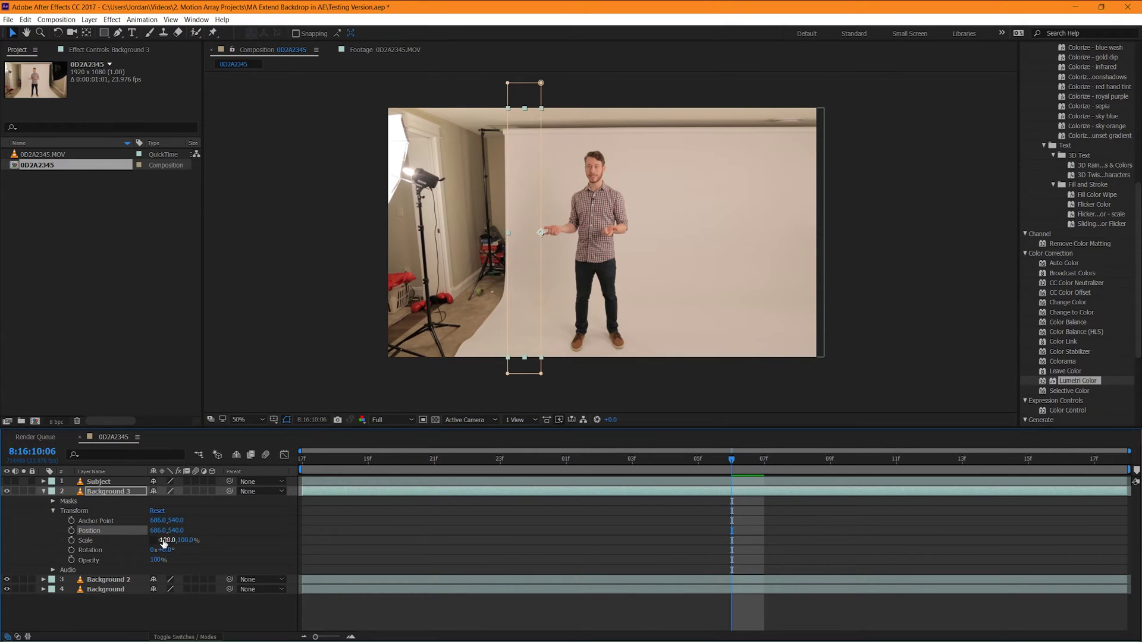
pyautogui.moveTo(162, 540); pyautogui.dragTo(391, 561)
pyautogui.click(477, 557)
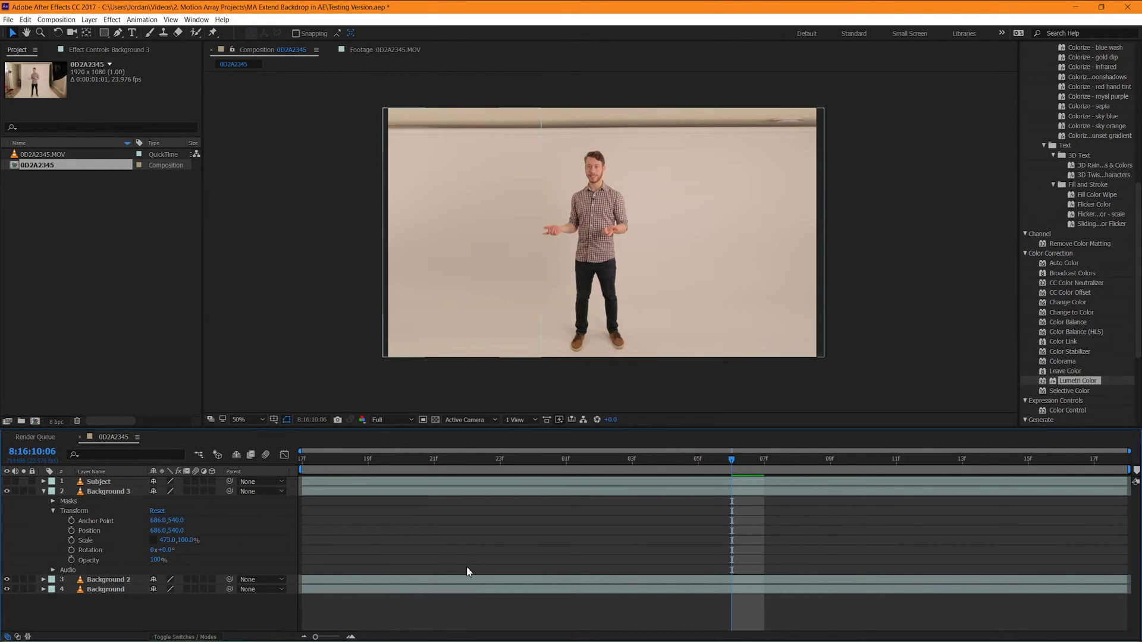
pyautogui.press('space')
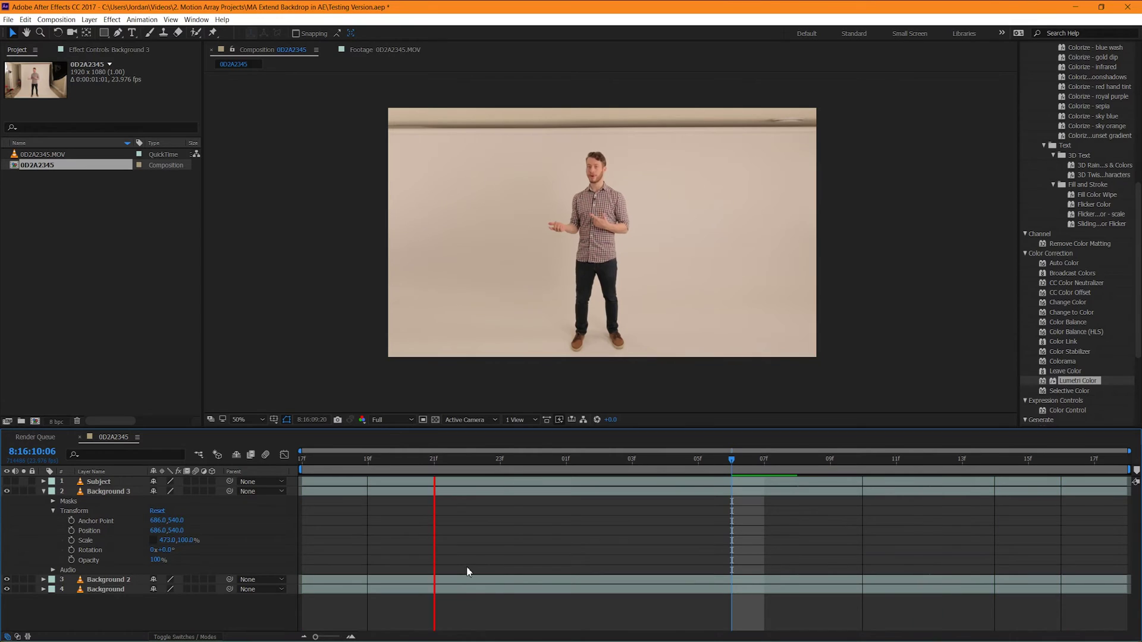
pyautogui.press('.')
pyautogui.press('h')
pyautogui.moveTo(726, 181); pyautogui.dragTo(668, 212)
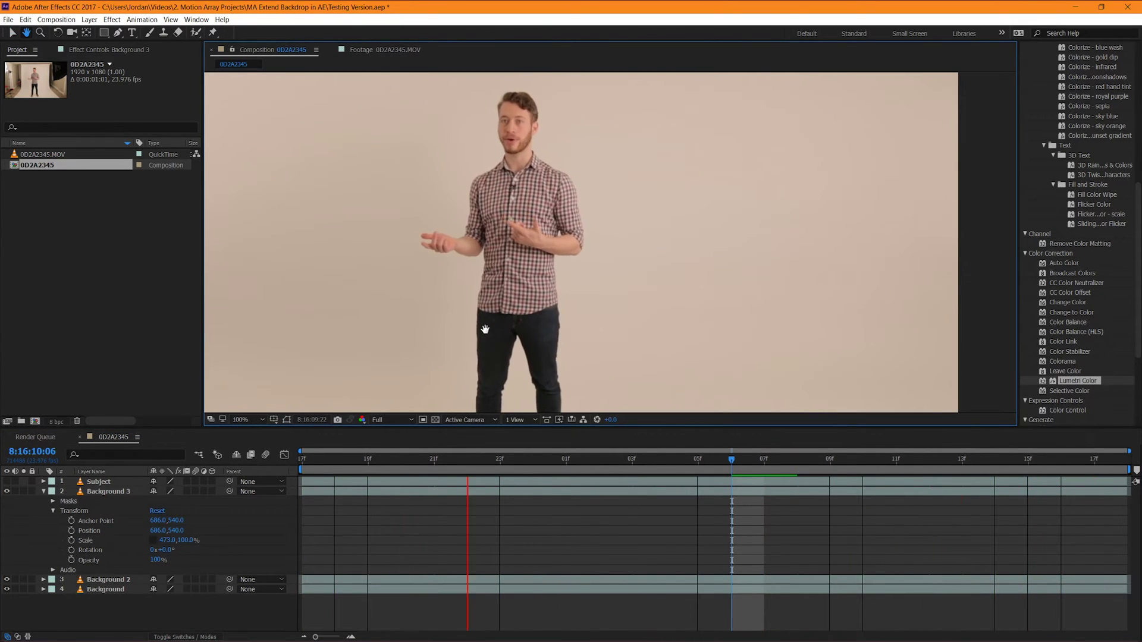
pyautogui.moveTo(439, 318); pyautogui.dragTo(636, 326)
pyautogui.moveTo(699, 278); pyautogui.dragTo(324, 285)
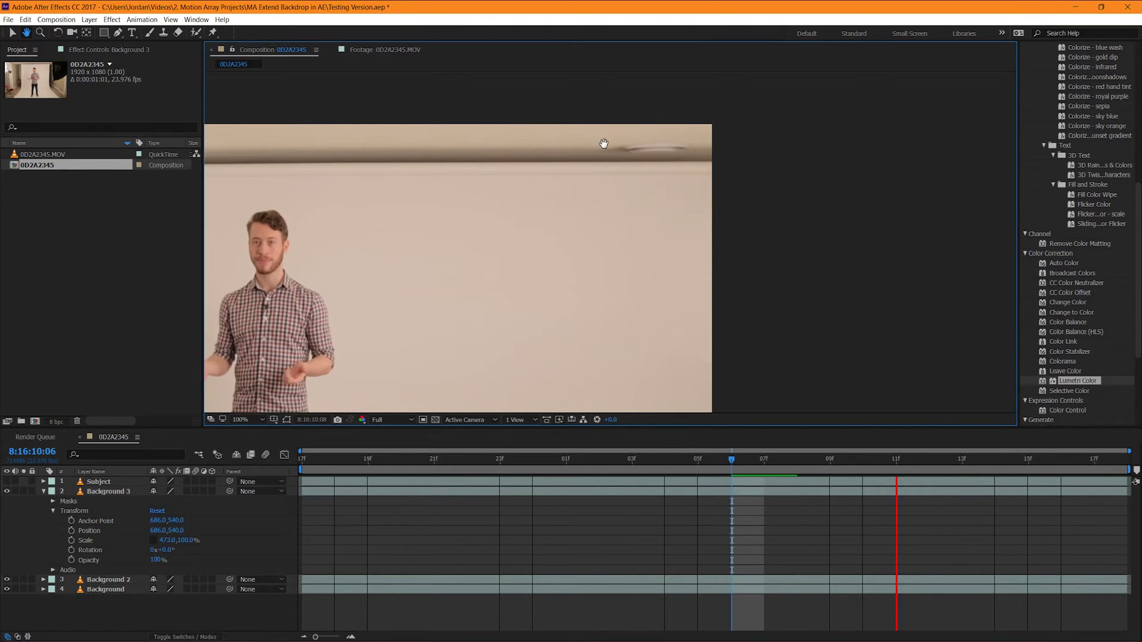
pyautogui.moveTo(365, 318); pyautogui.dragTo(622, 184)
pyautogui.scroll(-2, 622, 184)
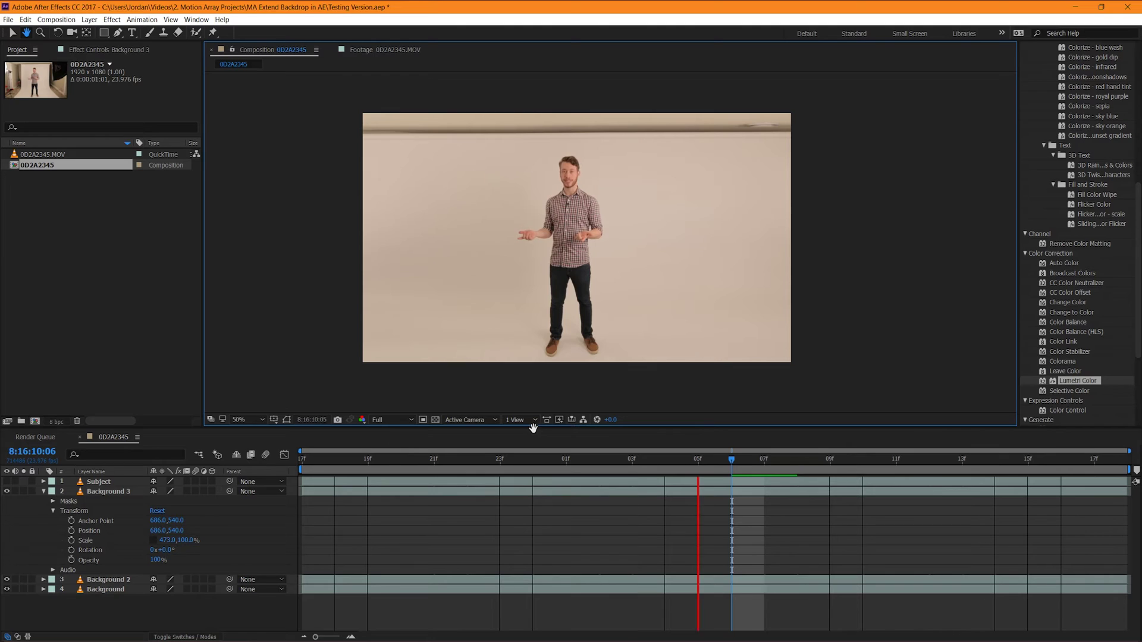
pyautogui.scroll(3, 449, 360)
pyautogui.moveTo(449, 359); pyautogui.dragTo(885, 112)
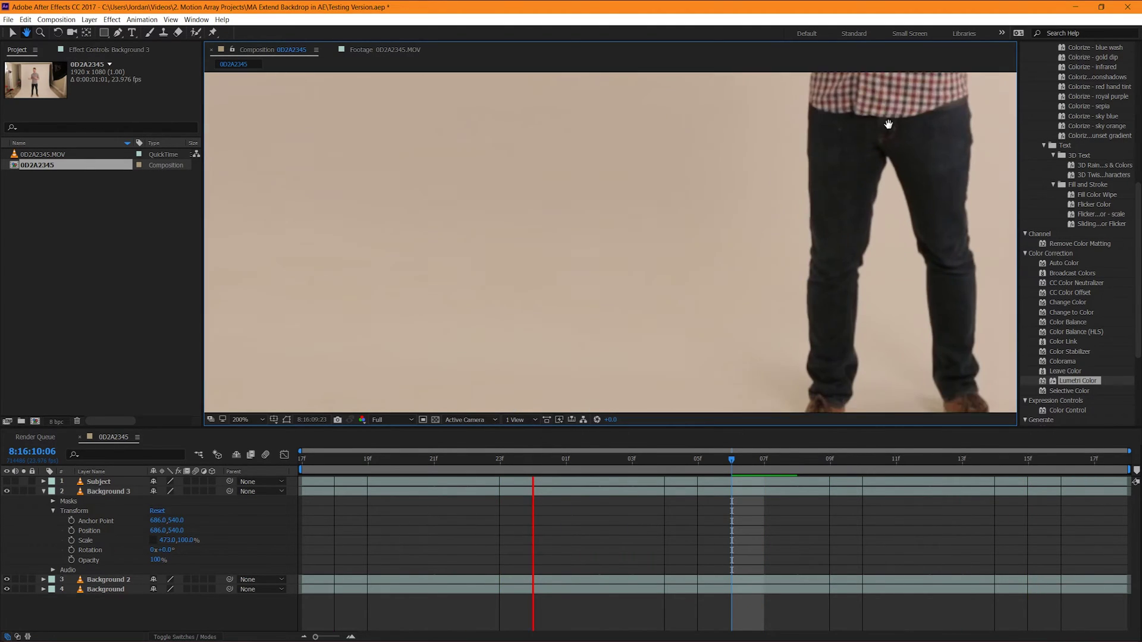
pyautogui.moveTo(721, 273); pyautogui.dragTo(792, 162)
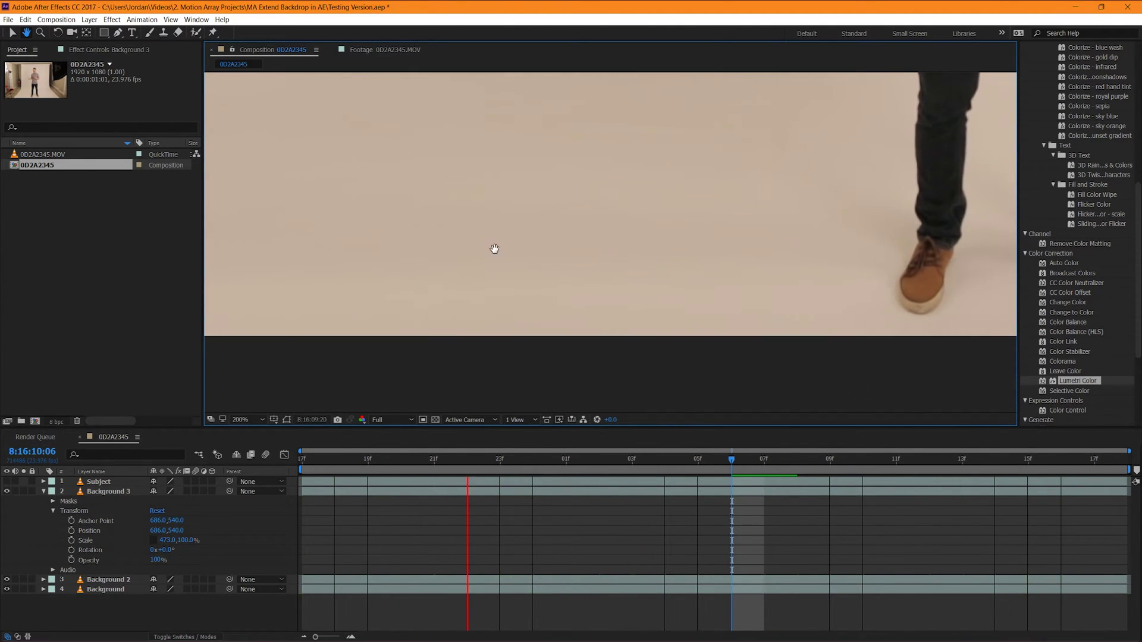
pyautogui.scroll(-1, 388, 280)
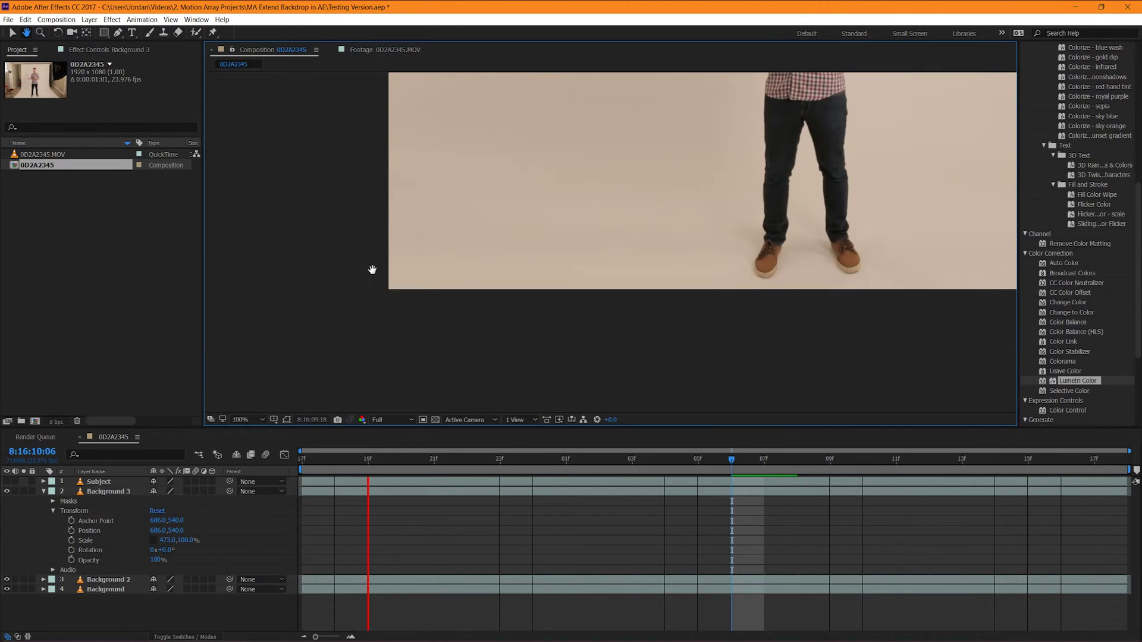
pyautogui.moveTo(605, 254); pyautogui.dragTo(571, 293)
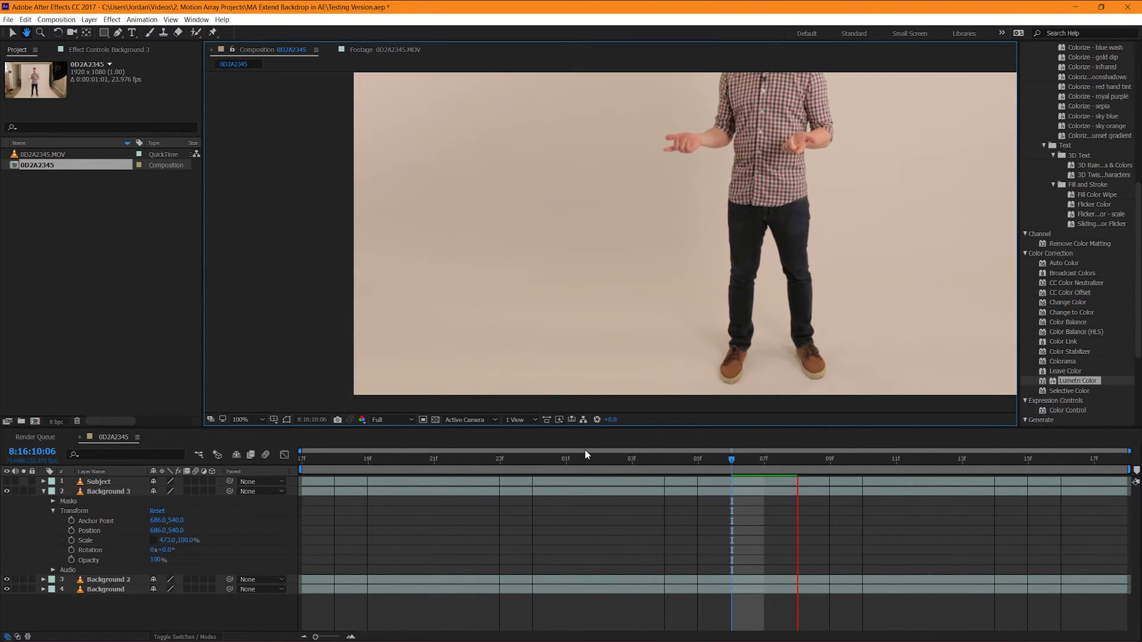
pyautogui.scroll(-2, 629, 320)
pyautogui.scroll(-1, 629, 320)
pyautogui.scroll(1, 607, 212)
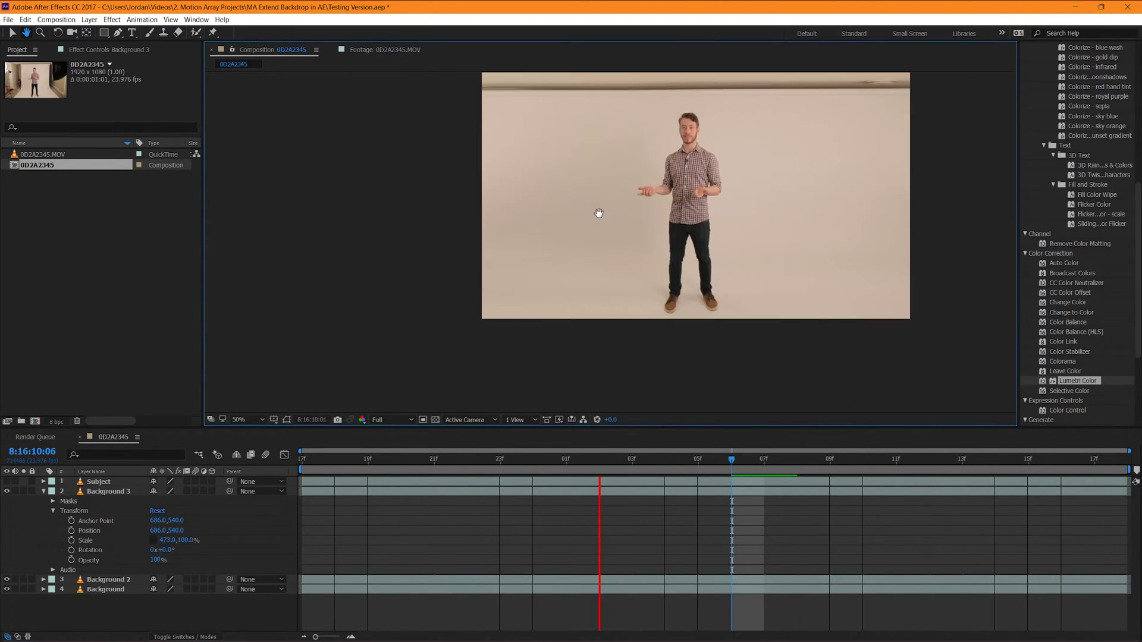
pyautogui.moveTo(587, 236); pyautogui.dragTo(598, 233)
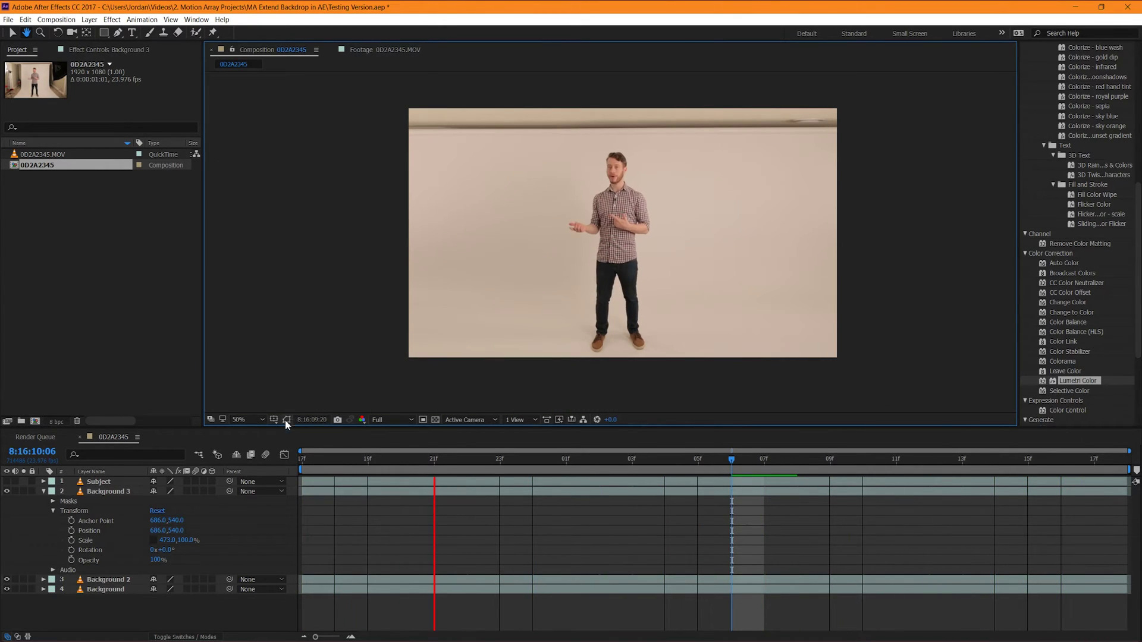
# - Stop the preview, return to the start, and check the background by toggling Subject's visibility
pyautogui.press('space')
pyautogui.press('Home')
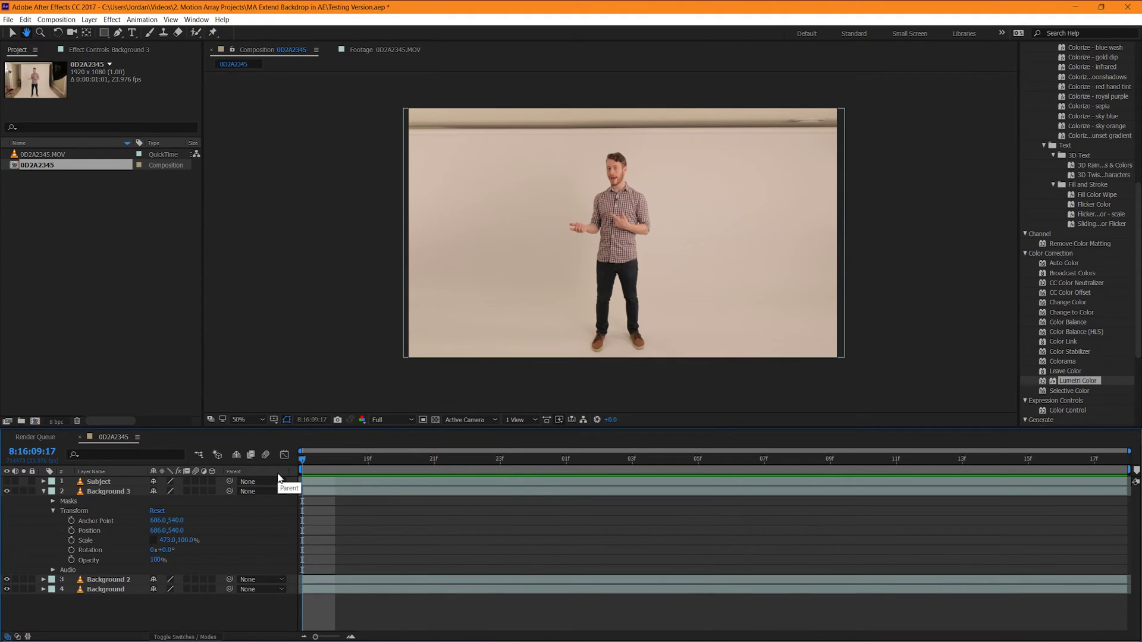
pyautogui.press('v')
pyautogui.click(342, 493)
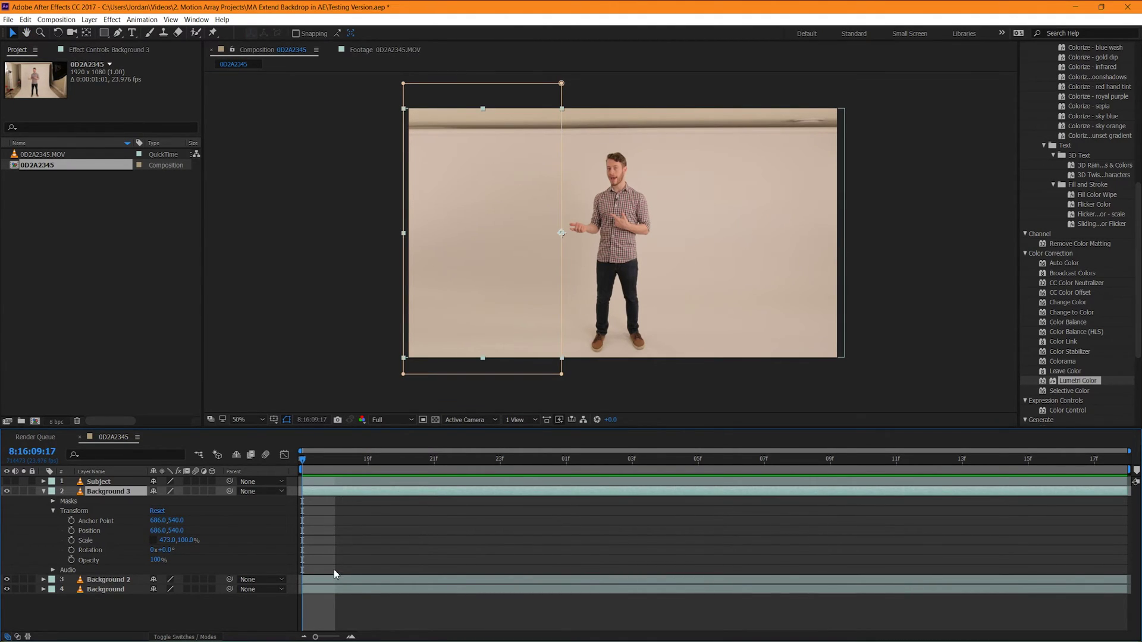
pyautogui.click(42, 491)
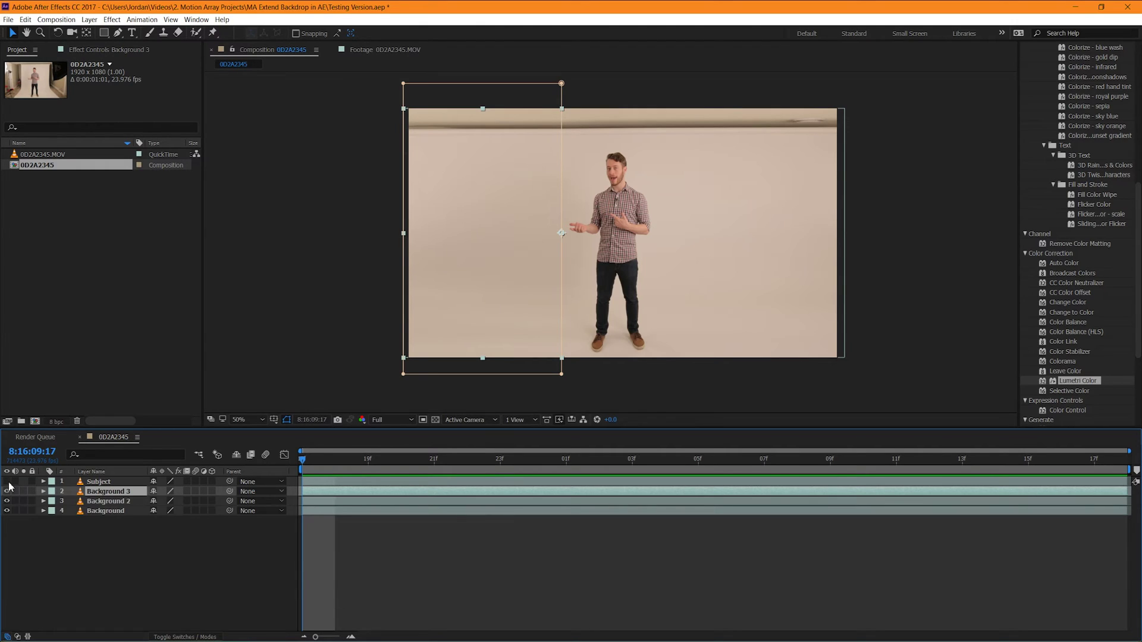
pyautogui.click(6, 482)
pyautogui.click(6, 482)
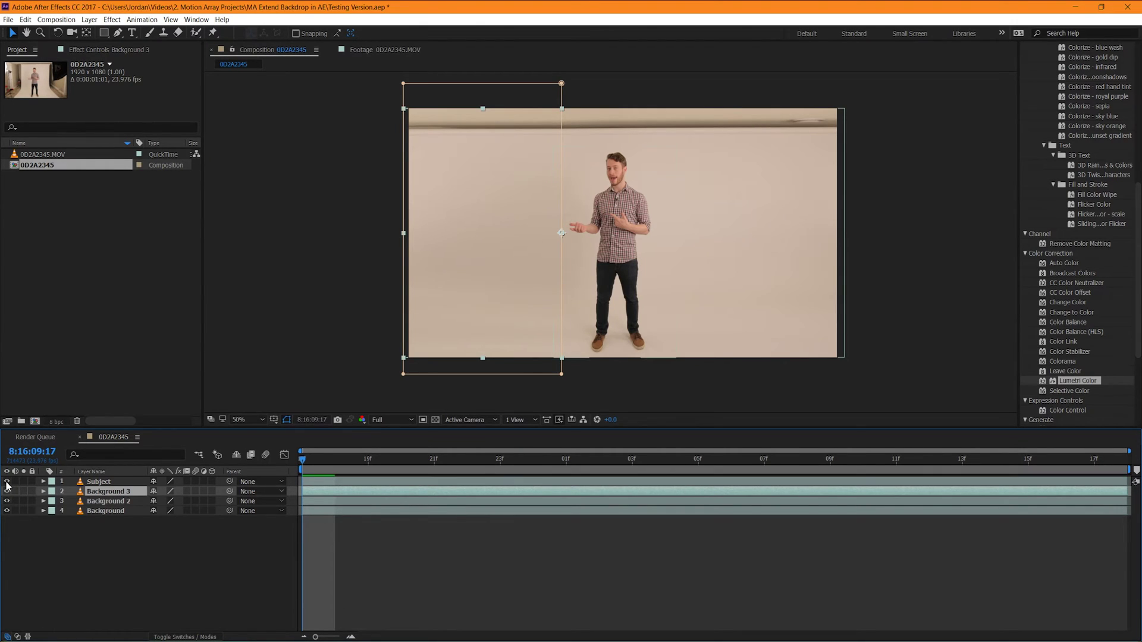
pyautogui.press('h')
pyautogui.moveTo(341, 390); pyautogui.dragTo(329, 388)
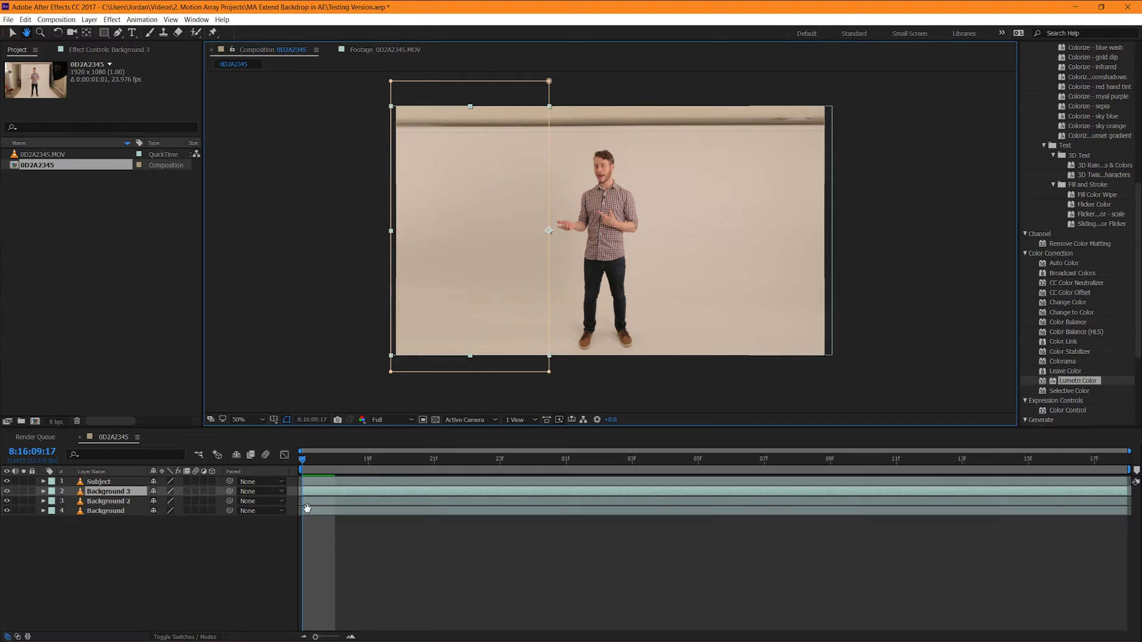
pyautogui.press('v')
# - Pre-compose Background, Background 2 and Background 3 into a precomp named 'All Background H'
pyautogui.click(344, 513)
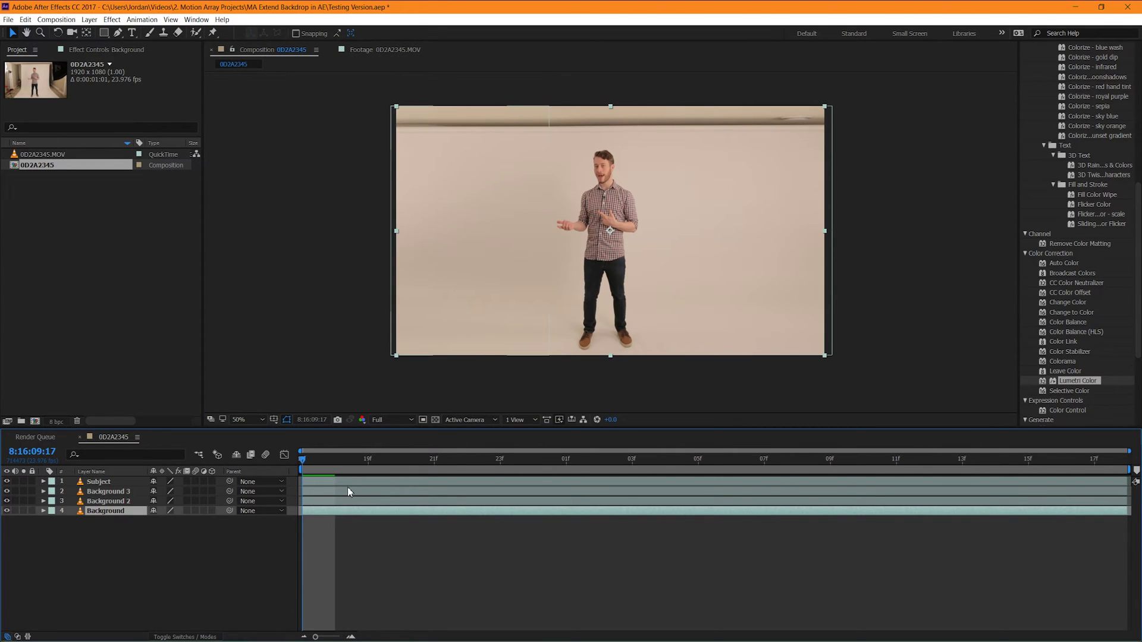
pyautogui.keyDown('shift'); pyautogui.click(348, 491); pyautogui.keyUp('shift')
pyautogui.rightClick(347, 490)
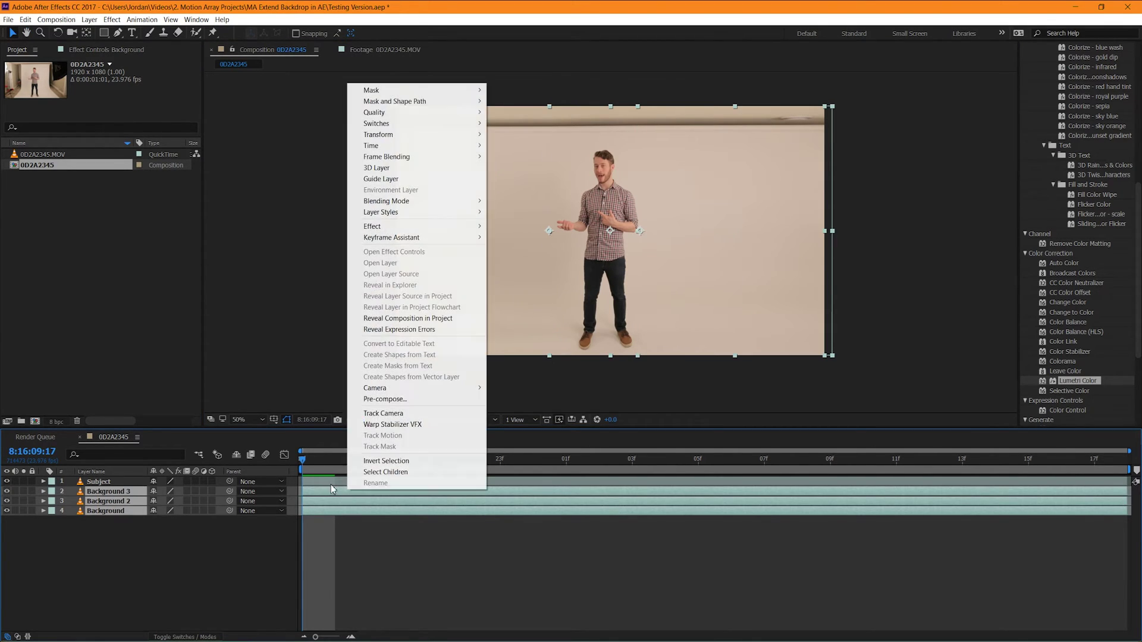
pyautogui.click(395, 398)
pyautogui.write('All Background H')
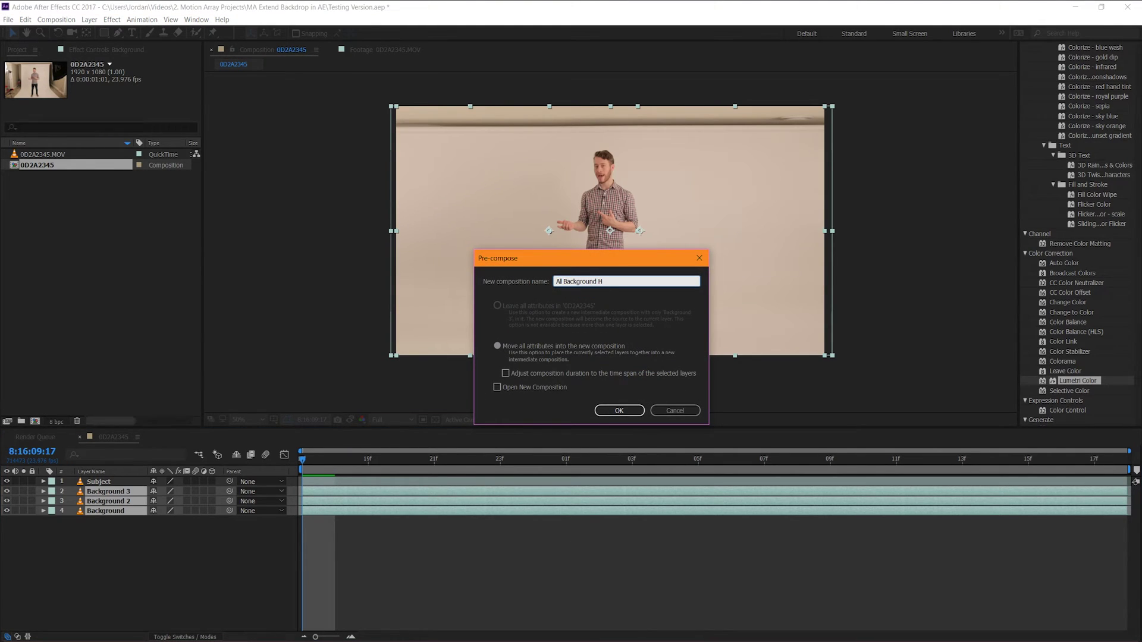
pyautogui.press('Return')
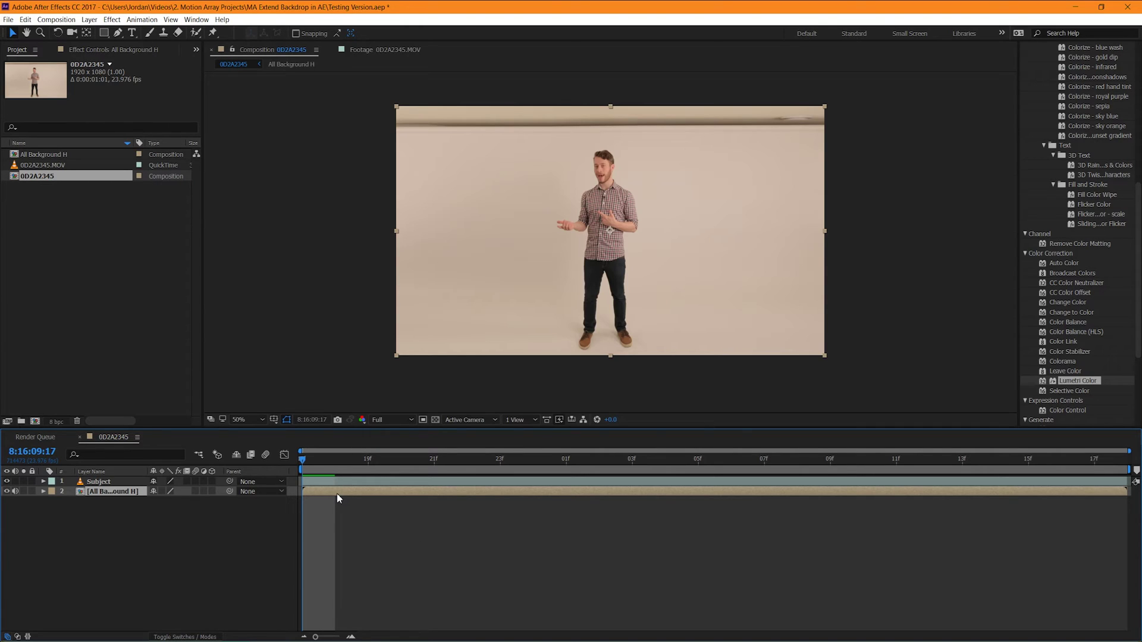
# - Duplicate All Background H with Ctrl+D and mask the copy to a thin rectangle across the upper wall
pyautogui.hotkey('ctrl', 'd')
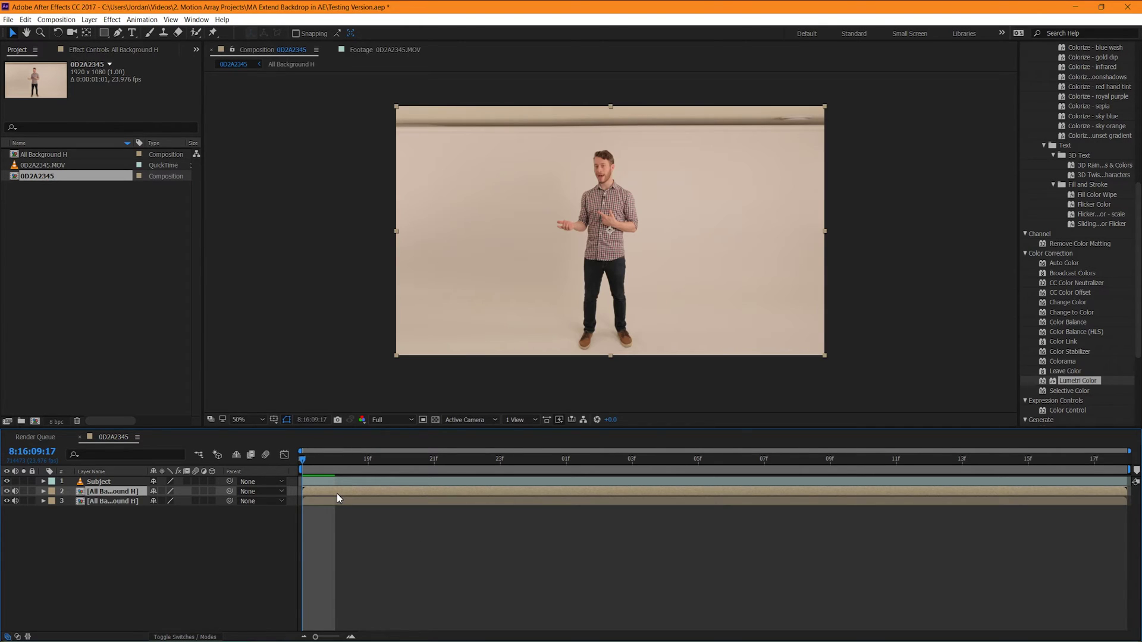
pyautogui.click(104, 33)
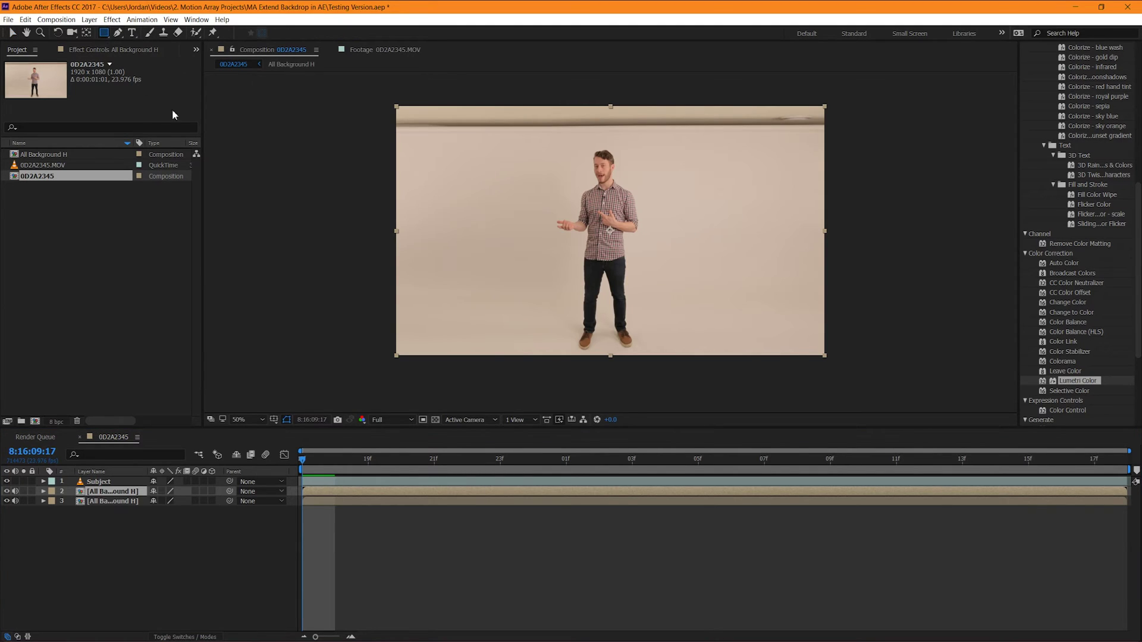
pyautogui.moveTo(352, 154); pyautogui.dragTo(841, 132)
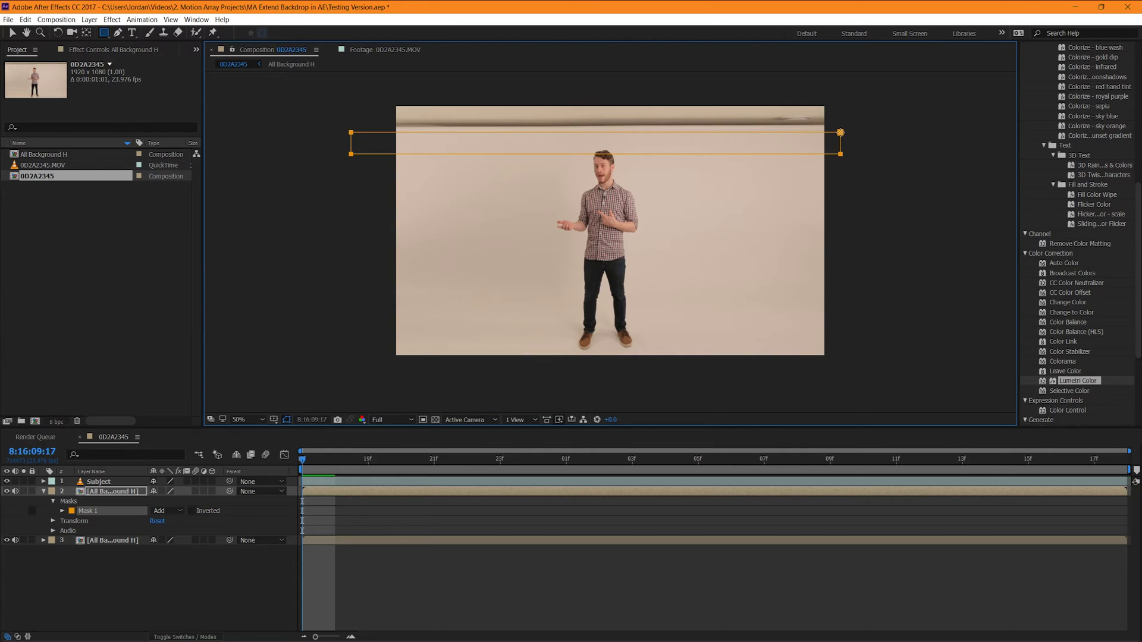
pyautogui.press('v')
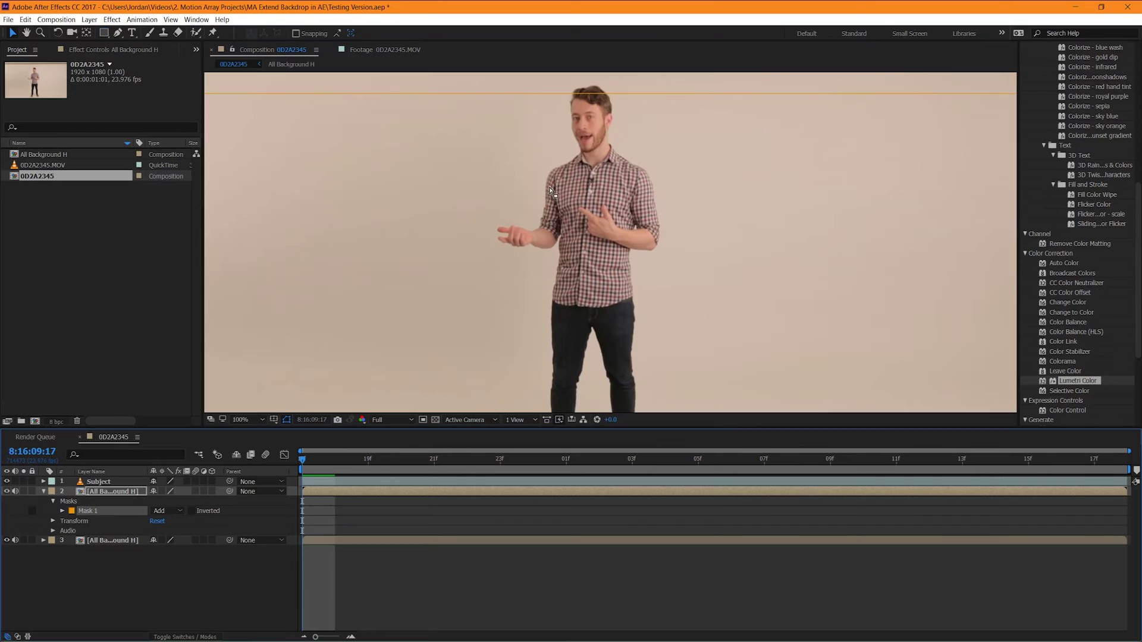
pyautogui.moveTo(331, 130); pyautogui.dragTo(839, 142)
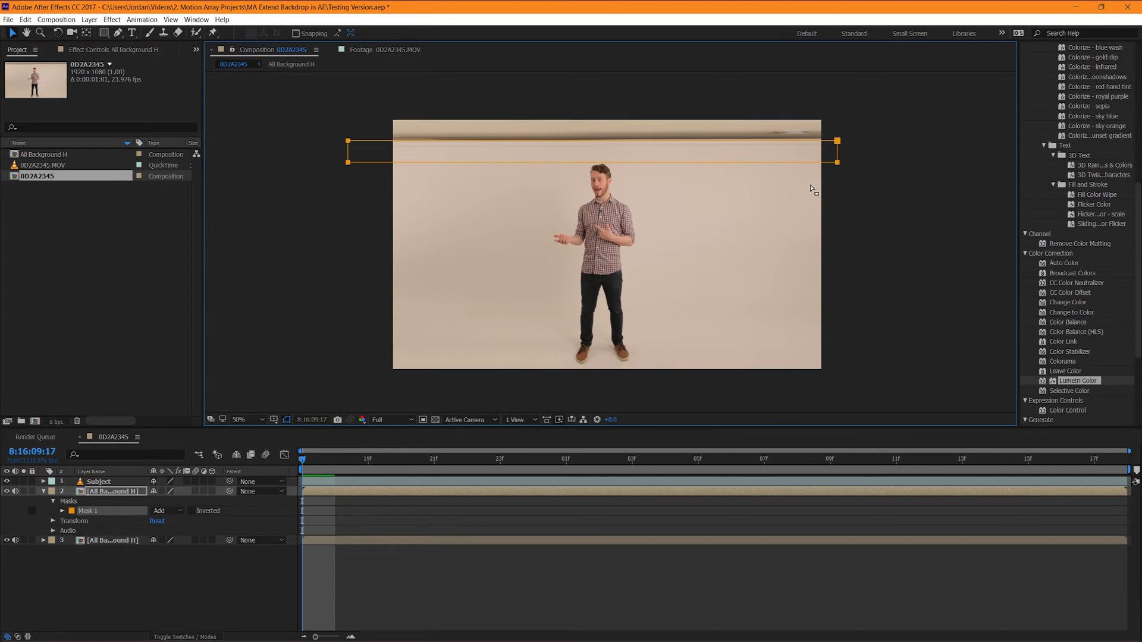
pyautogui.scroll(4, 599, 381)
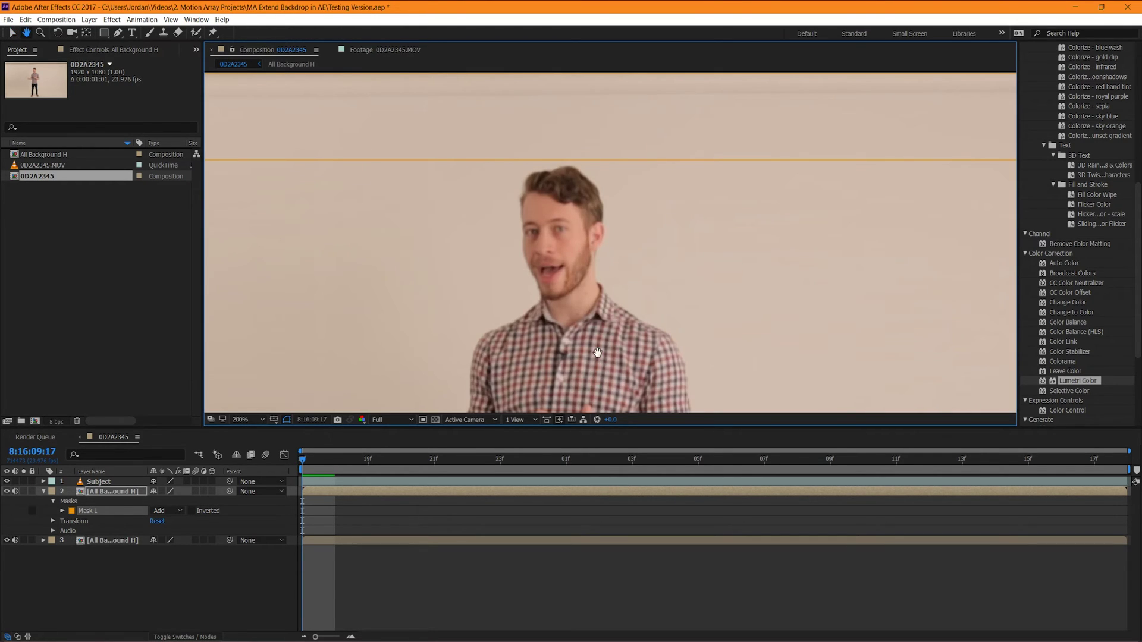
pyautogui.scroll(-4, 592, 332)
pyautogui.moveTo(589, 328); pyautogui.dragTo(577, 285)
pyautogui.press('v')
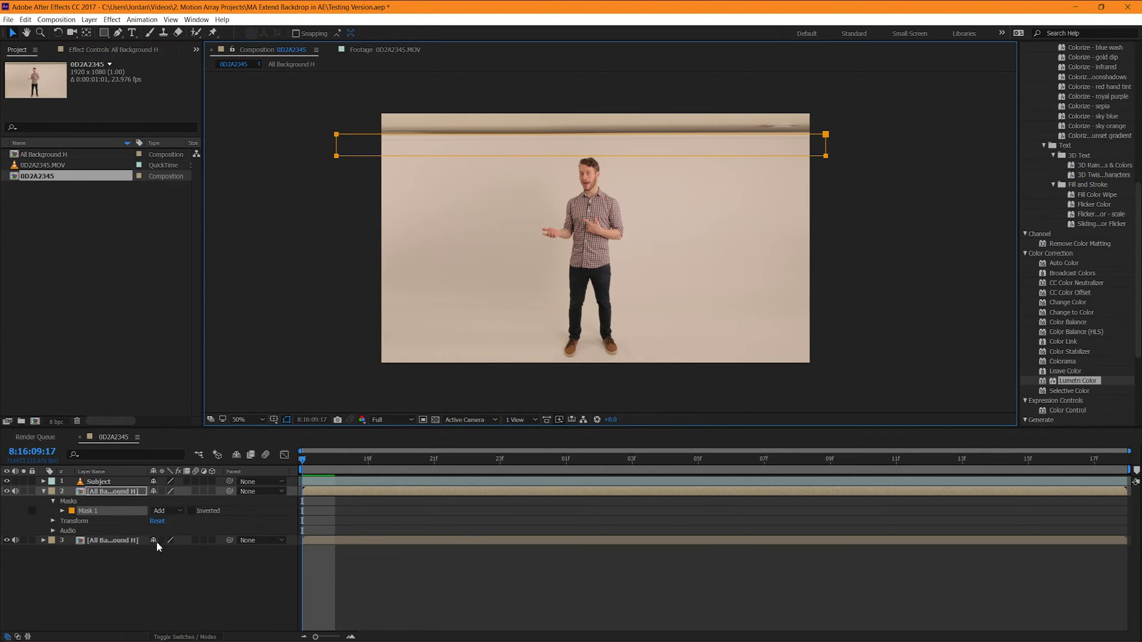
# - Give the strip copy's Mask 1 a feather of 5 pixels
pyautogui.click(53, 521)
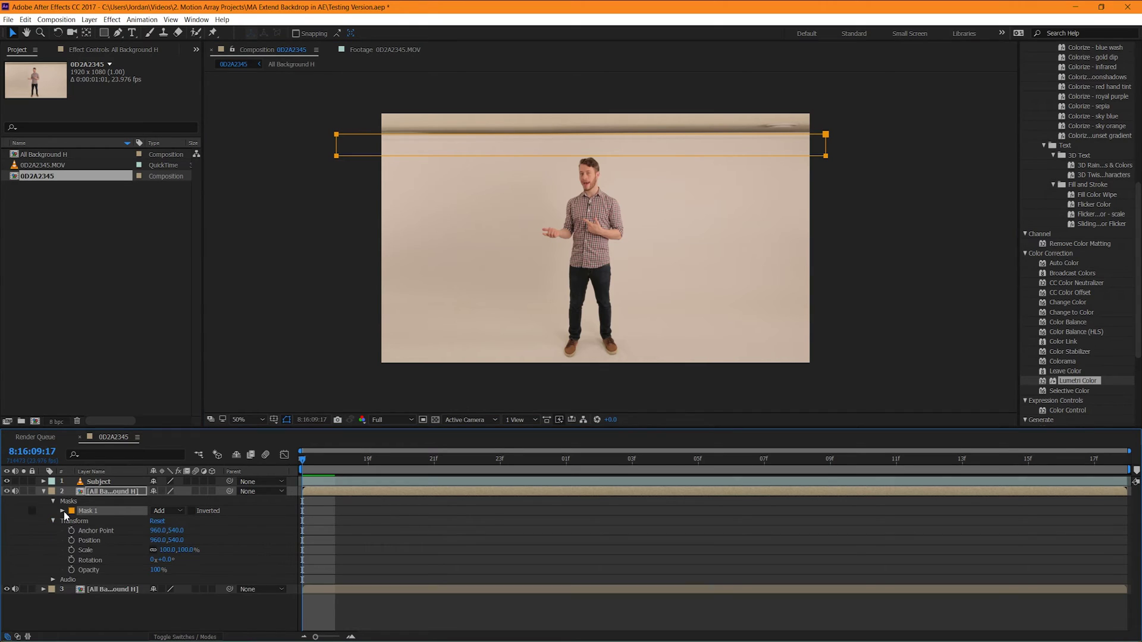
pyautogui.click(63, 512)
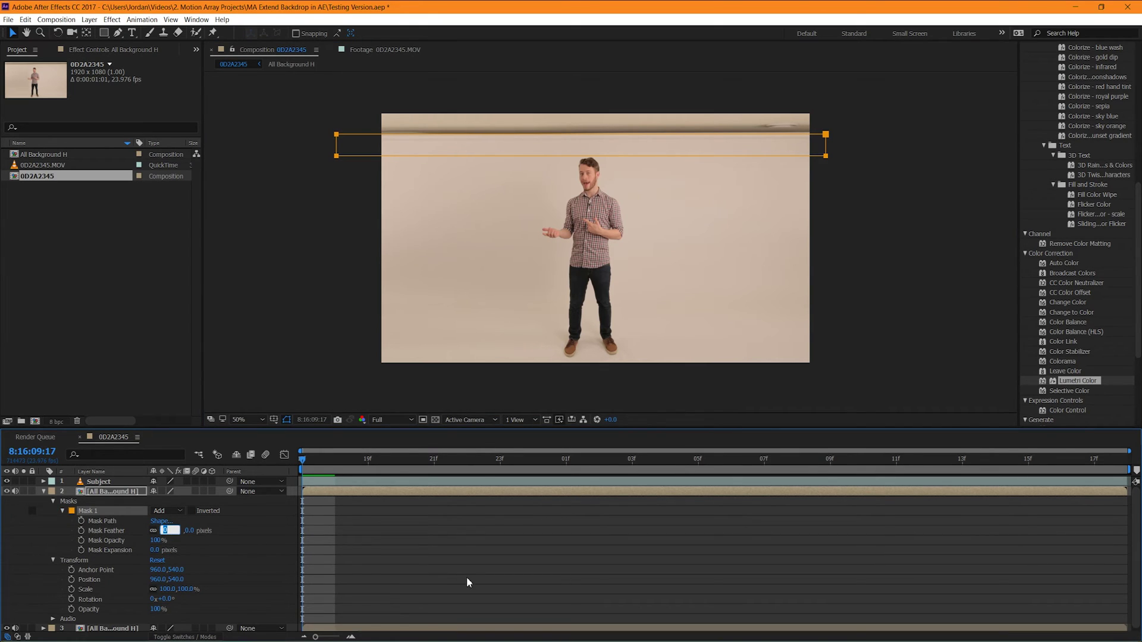
pyautogui.write('5')
pyautogui.press('Return')
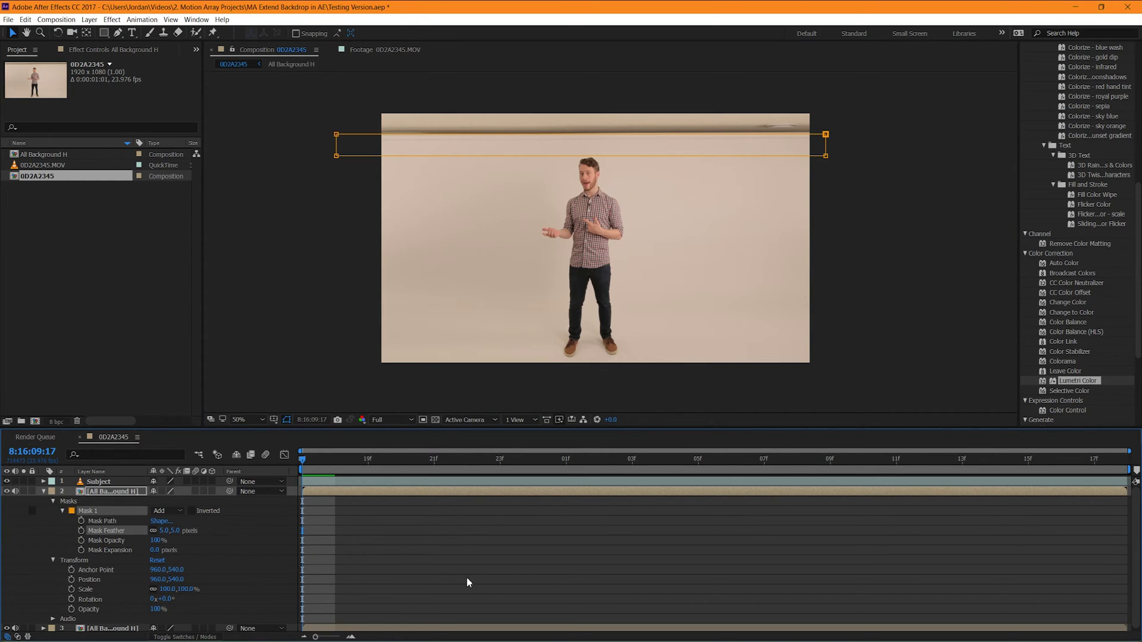
pyautogui.click(52, 502)
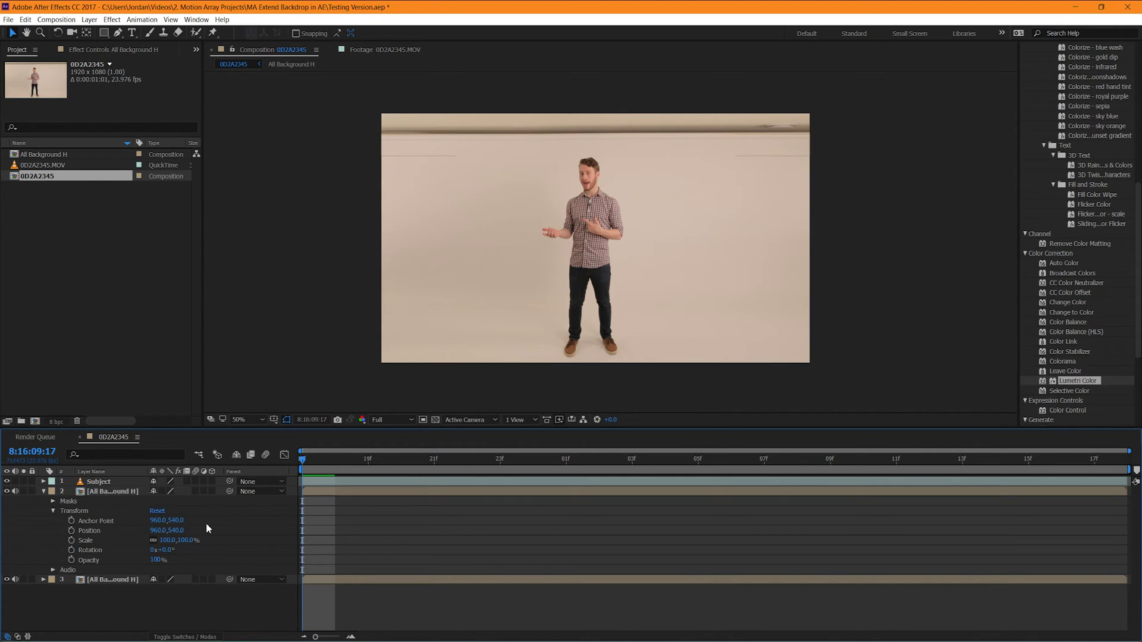
# - Adjust the copy's Anchor Point Y until it sits on the strip at 185
pyautogui.write('581')
pyautogui.press('Return')
pyautogui.moveTo(197, 524); pyautogui.dragTo(46, 565)
pyautogui.click(46, 565)
pyautogui.moveTo(189, 522); pyautogui.dragTo(55, 527)
pyautogui.scroll(4, 604, 233)
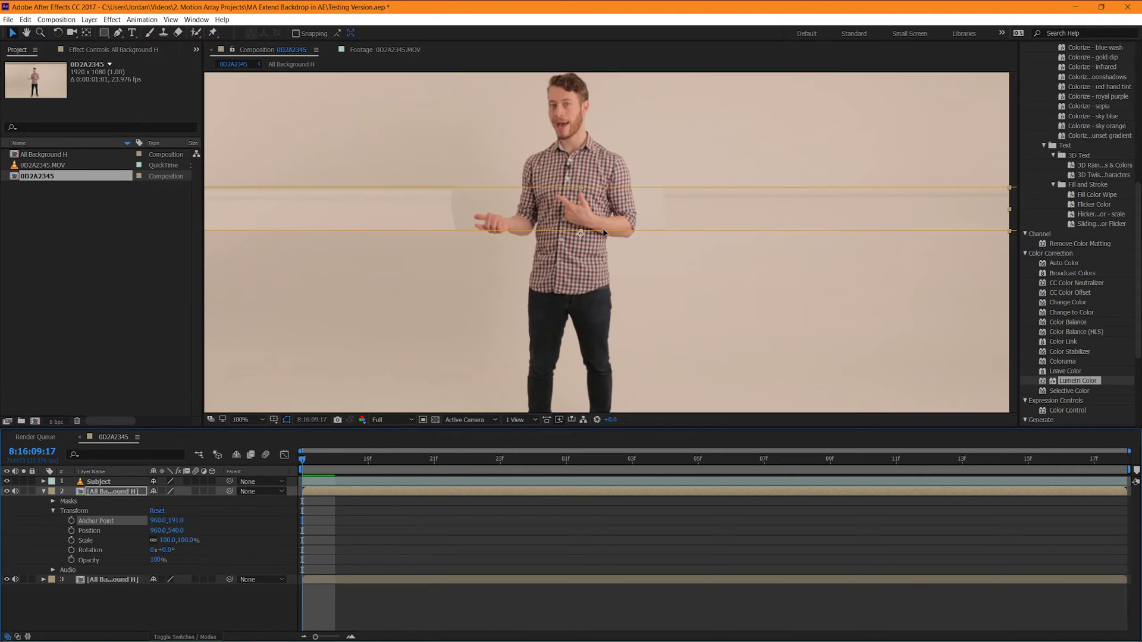
pyautogui.scroll(2, 604, 231)
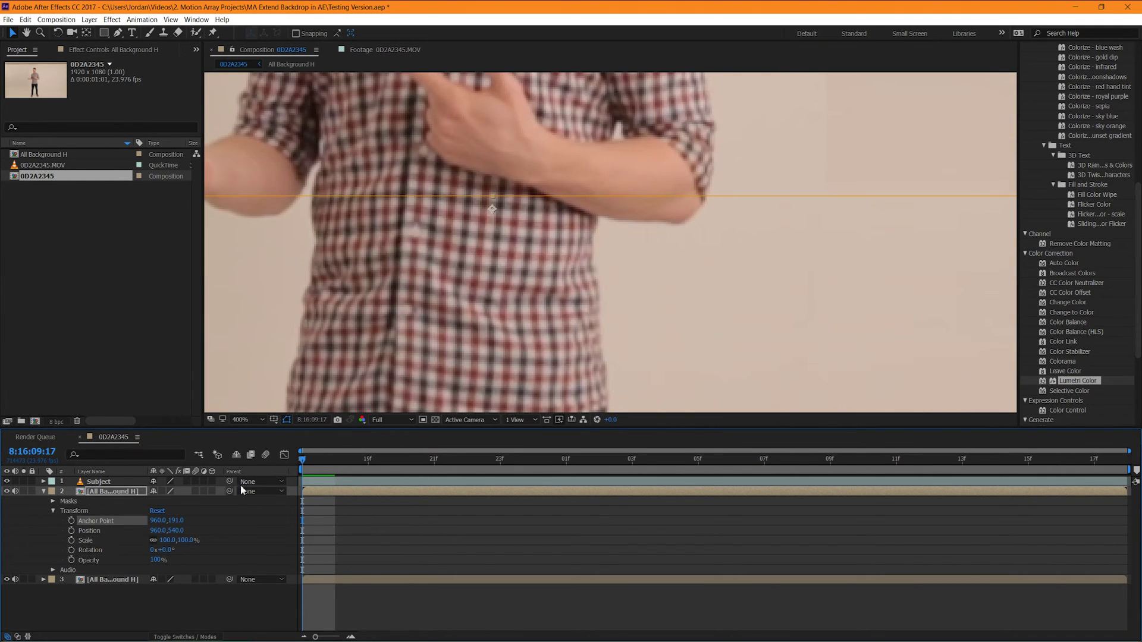
pyautogui.moveTo(173, 520)
pyautogui.mouseDown()
pyautogui.moveTo(162, 518)
pyautogui.moveTo(184, 516)
pyautogui.moveTo(175, 512)
pyautogui.mouseUp()
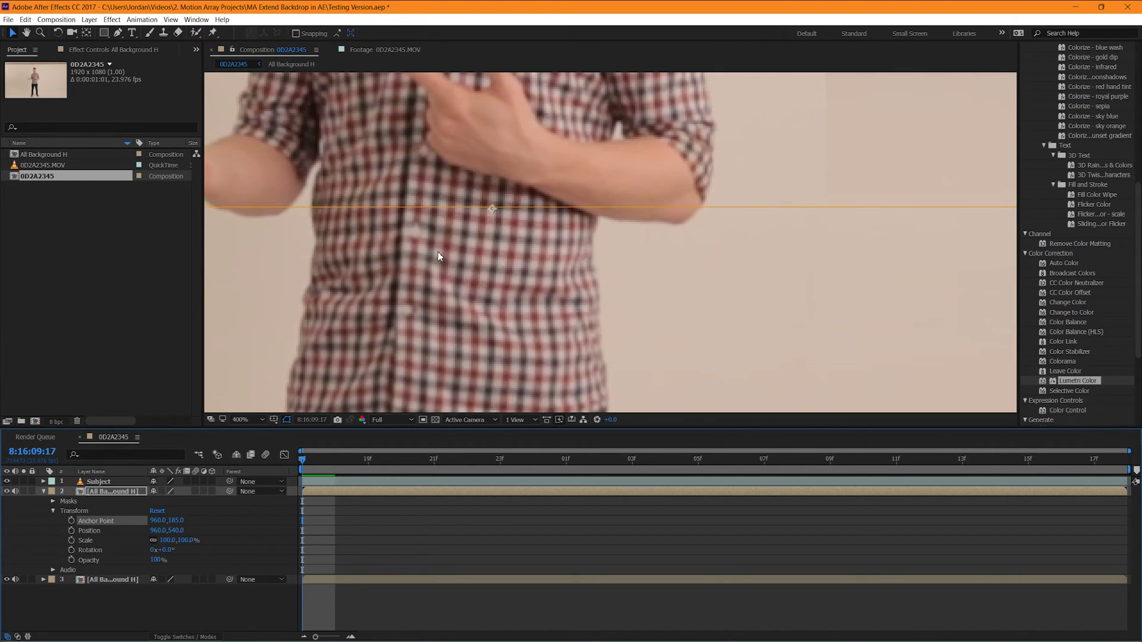
pyautogui.scroll(-6, 437, 252)
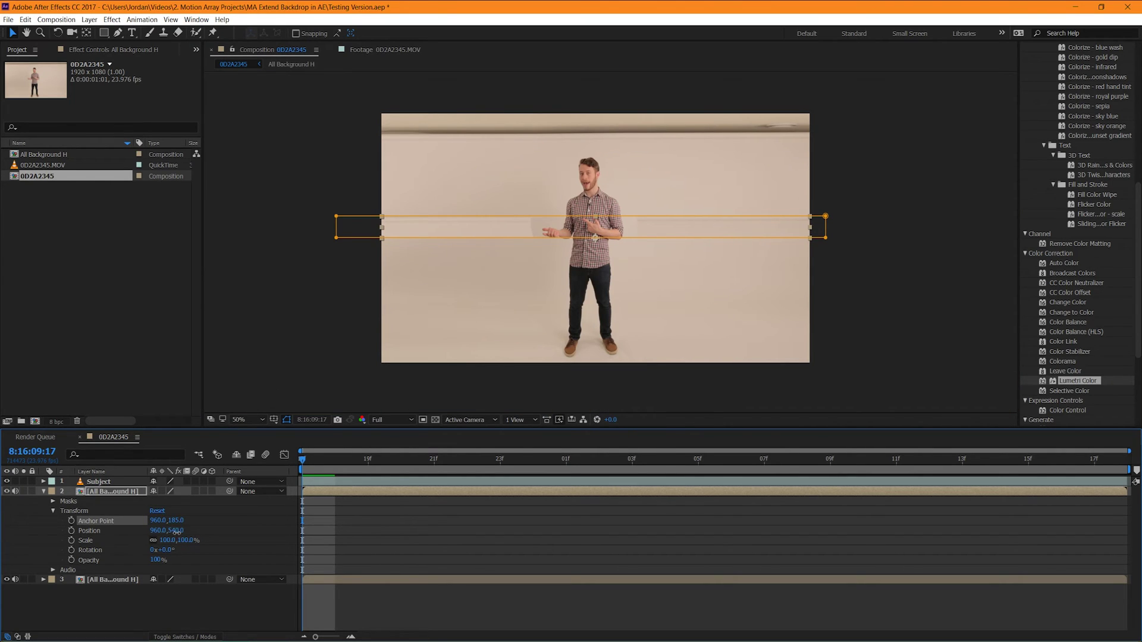
# - Set the strip copy's position Y to 185 and unlink scale to stretch it vertically to 259%
pyautogui.click(176, 531)
pyautogui.write('1')
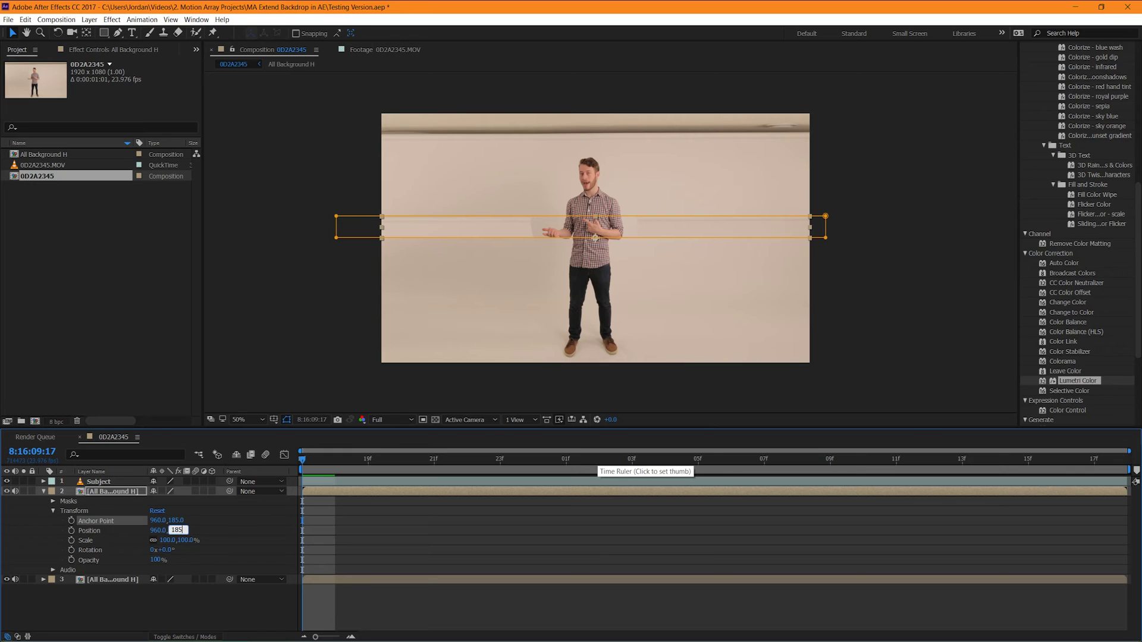
pyautogui.write('85')
pyautogui.press('Return')
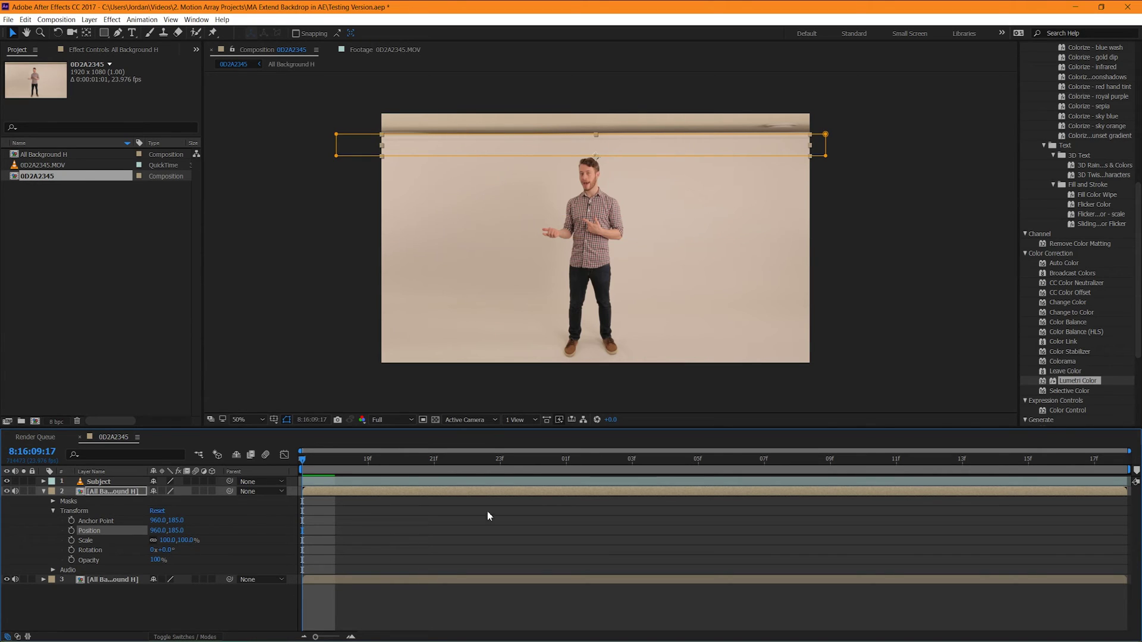
pyautogui.click(153, 539)
pyautogui.moveTo(188, 540); pyautogui.dragTo(286, 550)
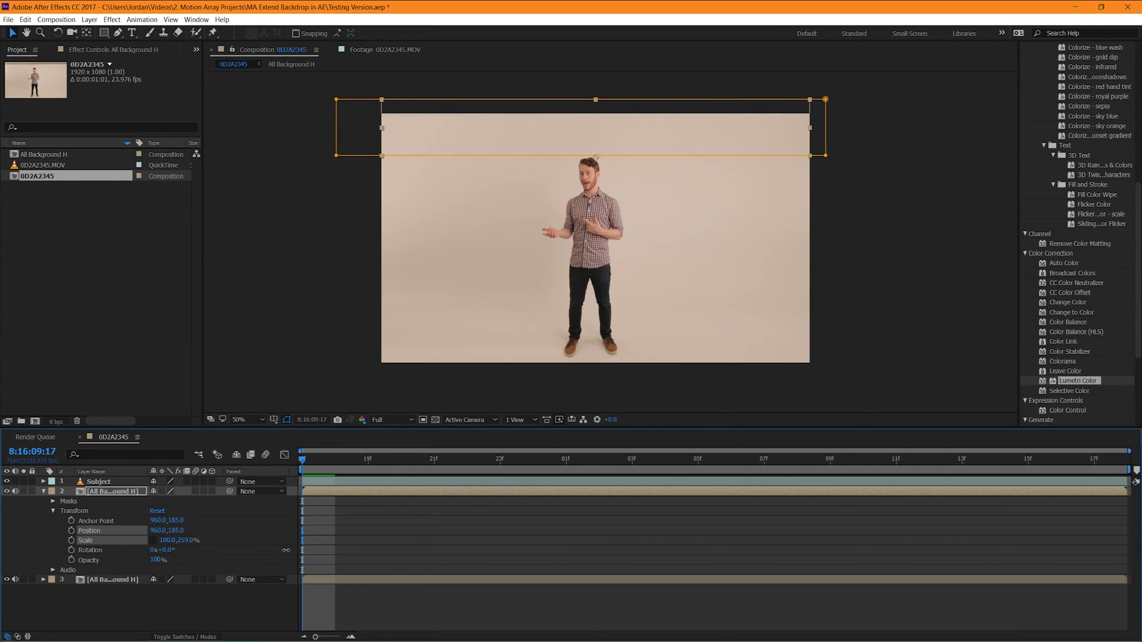
# - Deselect the layer, collapse its Transform properties and play a preview of the composite
pyautogui.click(653, 621)
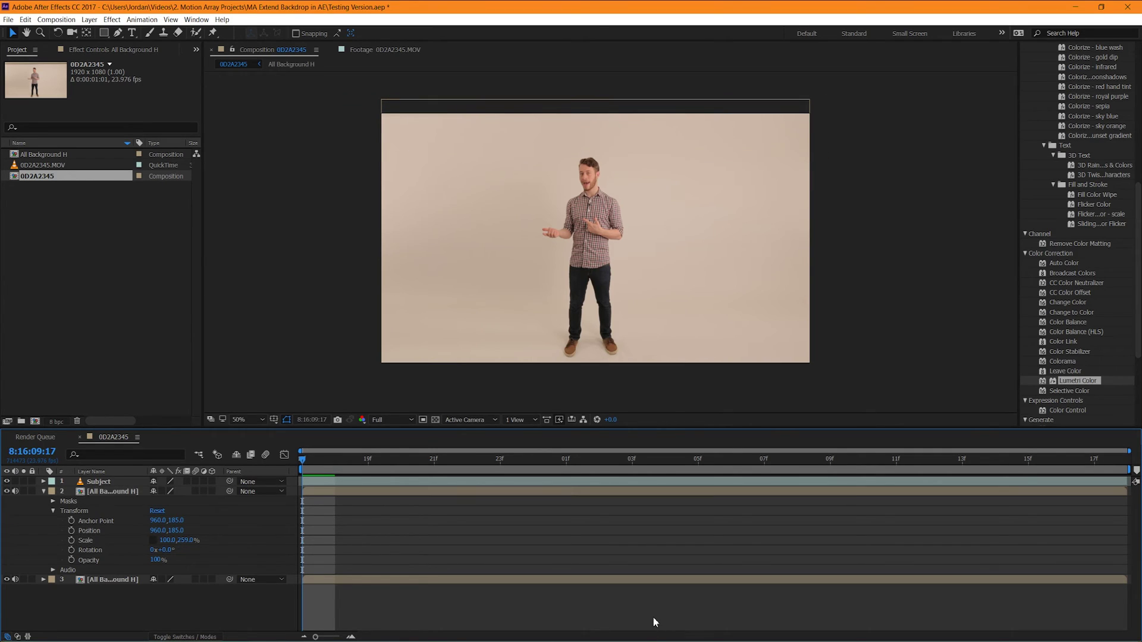
pyautogui.click(43, 491)
pyautogui.press('space')
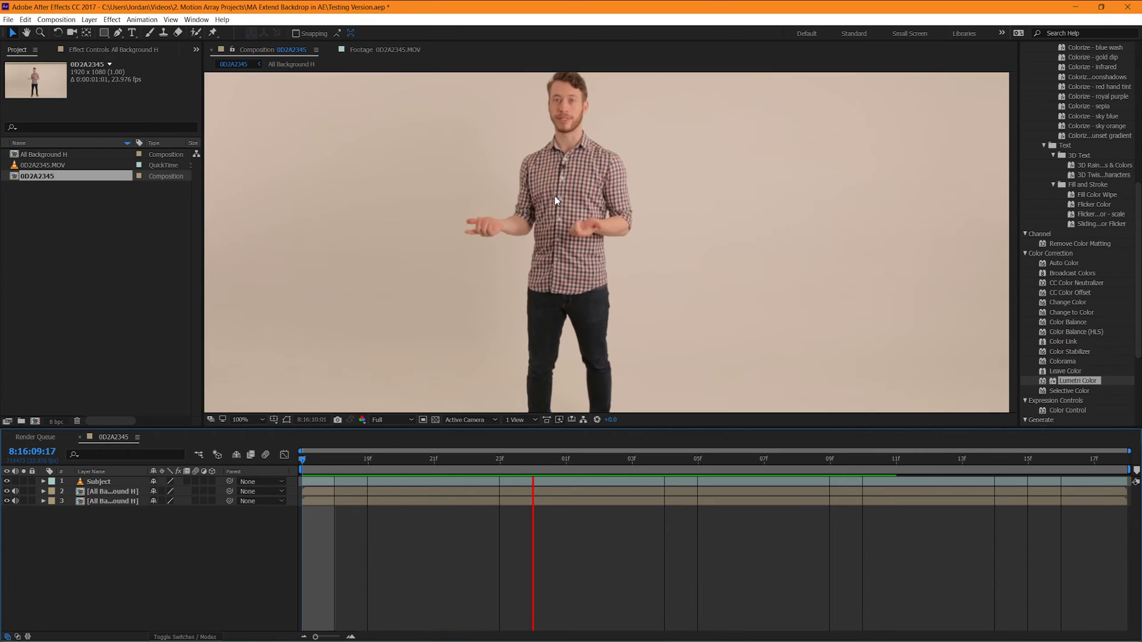
# - Zoom in and pan to inspect the frame's top during playback, then zoom back out and stop the preview
pyautogui.scroll(2, 541, 213)
pyautogui.press('h')
pyautogui.moveTo(555, 188); pyautogui.dragTo(554, 275)
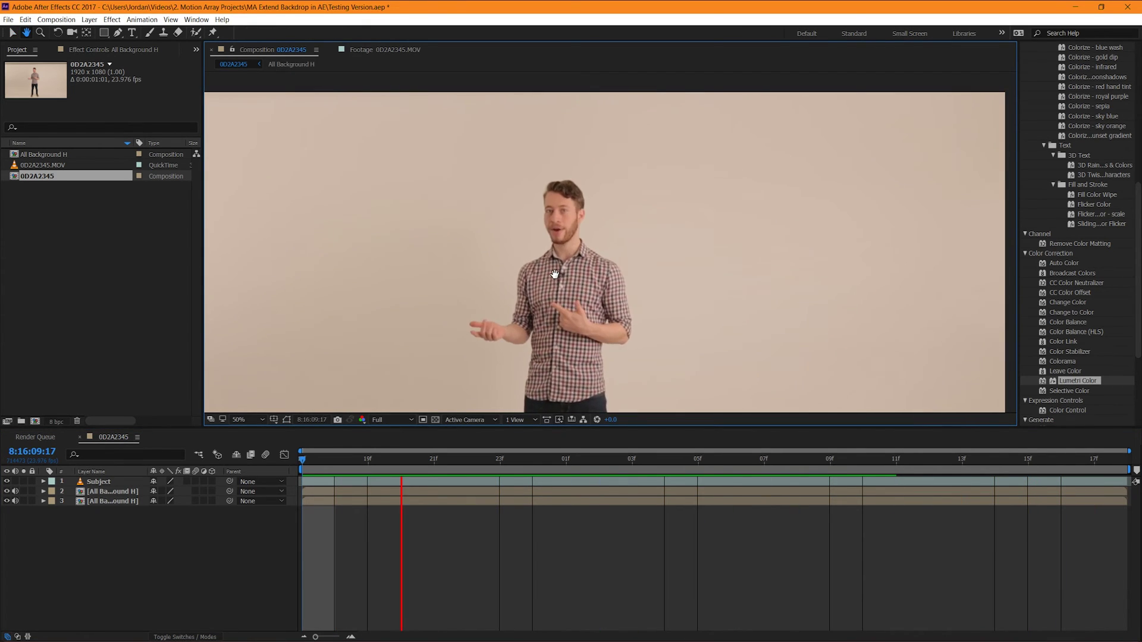
pyautogui.scroll(-2, 558, 265)
pyautogui.moveTo(561, 254); pyautogui.dragTo(558, 238)
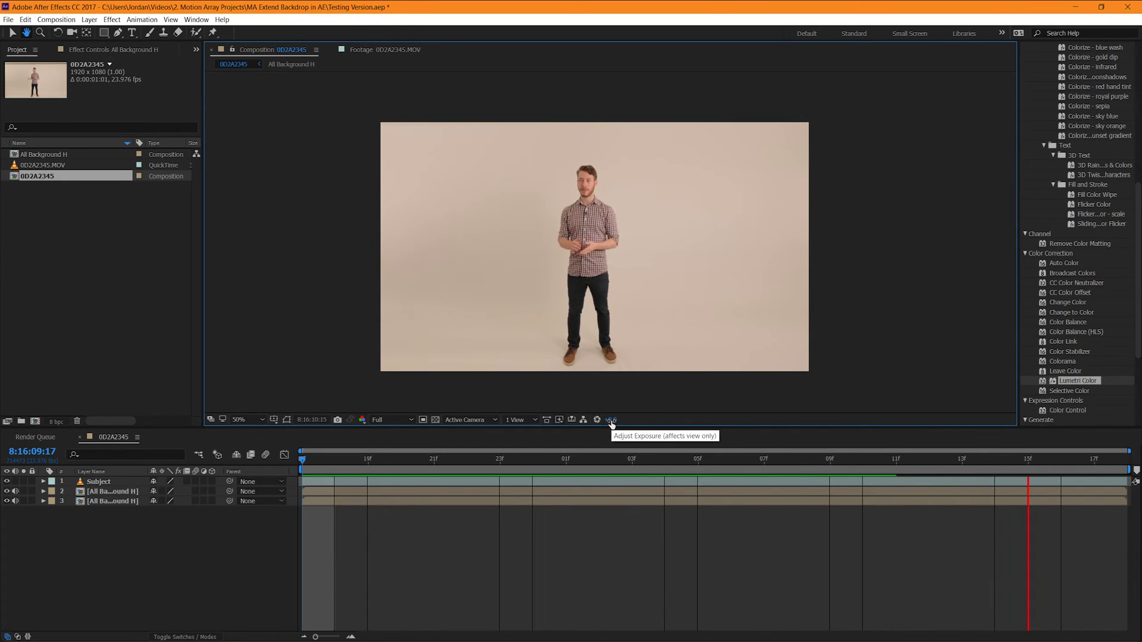
pyautogui.click(313, 518)
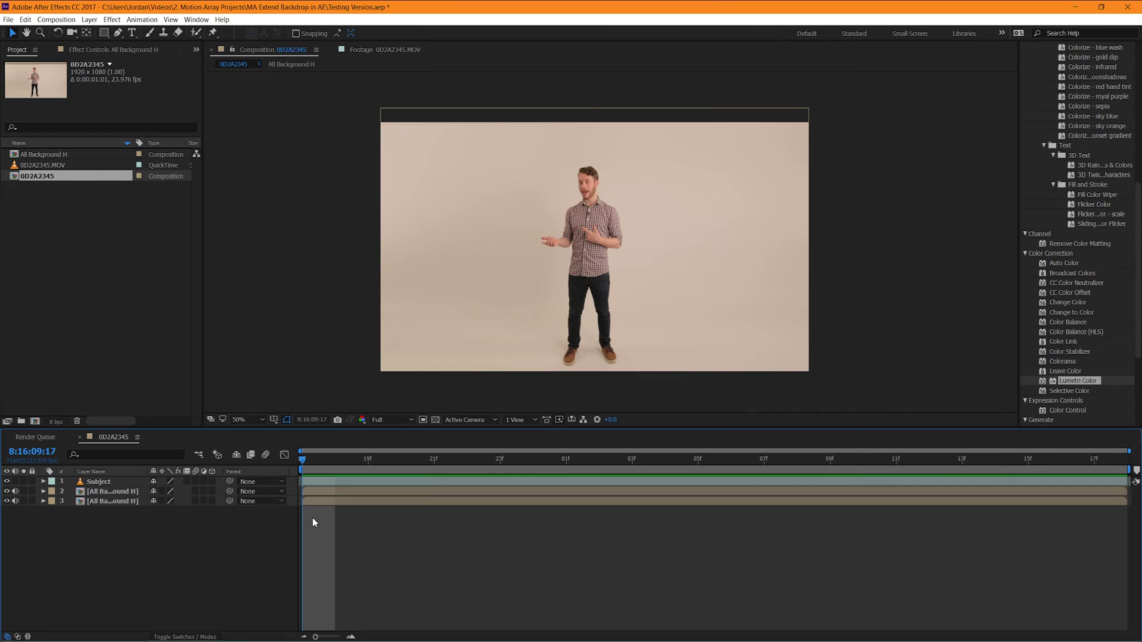
# - Pre-compose Subject and both All Background H layers into a precomp named 'Final Footage'
pyautogui.click(362, 505)
pyautogui.keyDown('shift'); pyautogui.click(352, 483); pyautogui.keyUp('shift')
pyautogui.rightClick(353, 491)
pyautogui.click(398, 401)
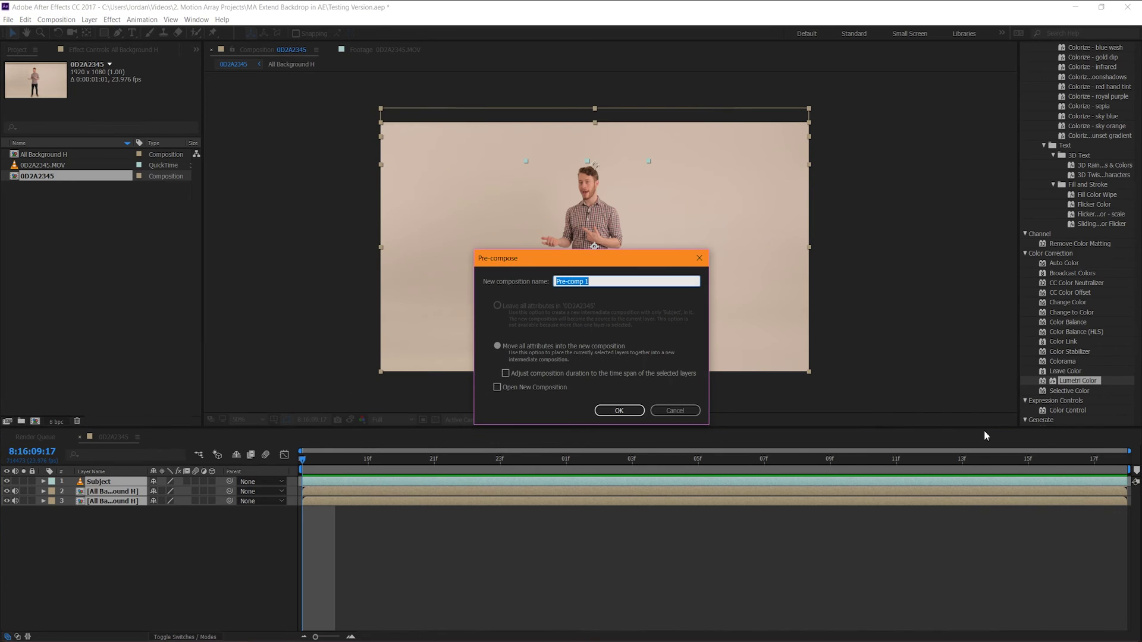
pyautogui.write('Final Footage')
pyautogui.press('Return')
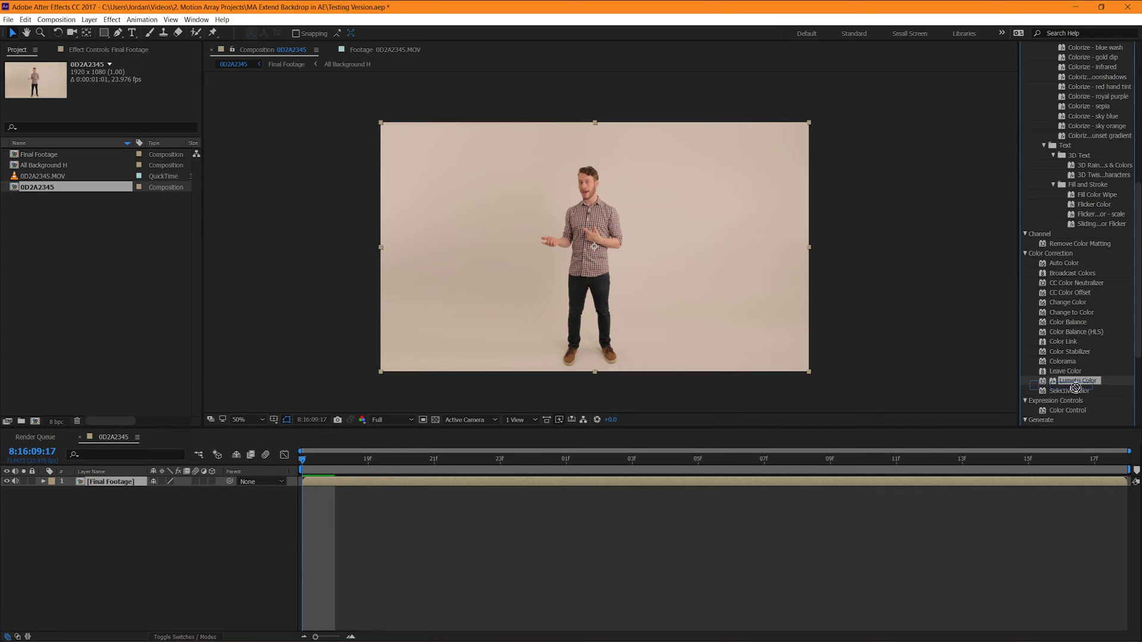
# - Search Effects & Presets for 'lumet' and apply Lumetri Color to the Final Footage layer
pyautogui.scroll(5, 1062, 228)
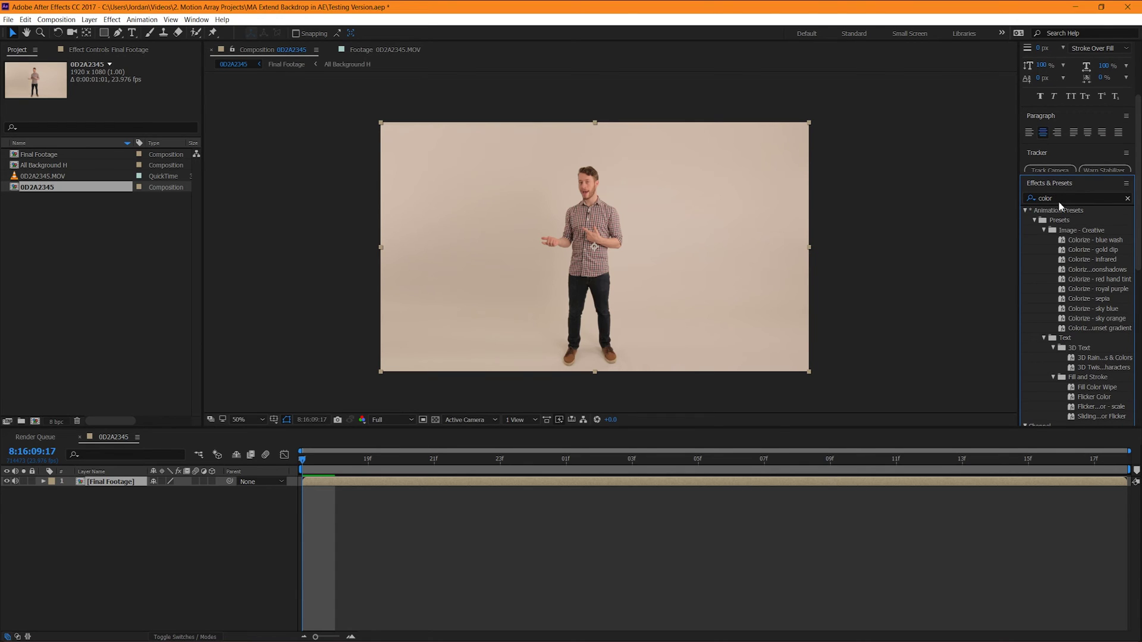
pyautogui.click(1059, 196)
pyautogui.write('lumet')
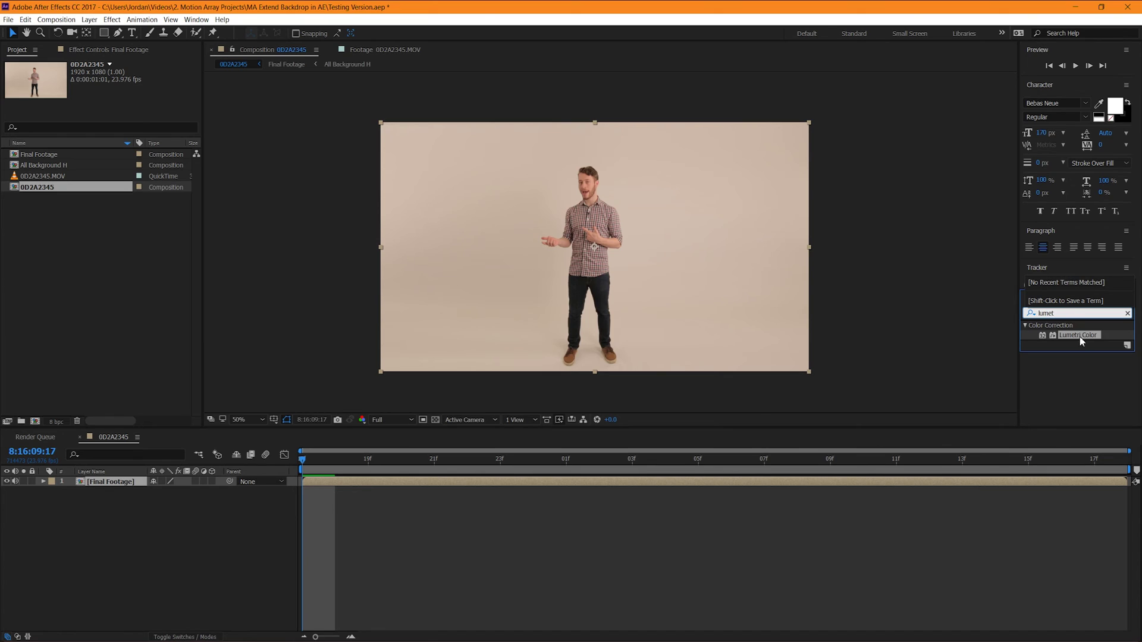
pyautogui.moveTo(1080, 335); pyautogui.dragTo(426, 485)
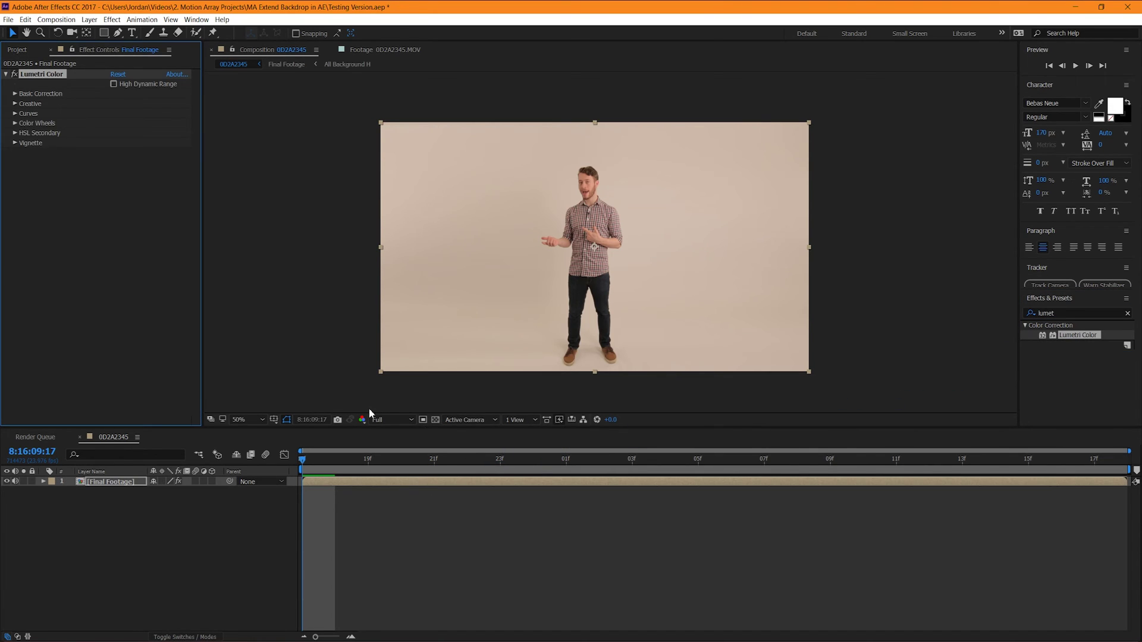
# - Neutralise the backdrop with the WB Selector (Temperature -34.4, Tint 0.7) and raise Exposure to 0.6
pyautogui.click(16, 94)
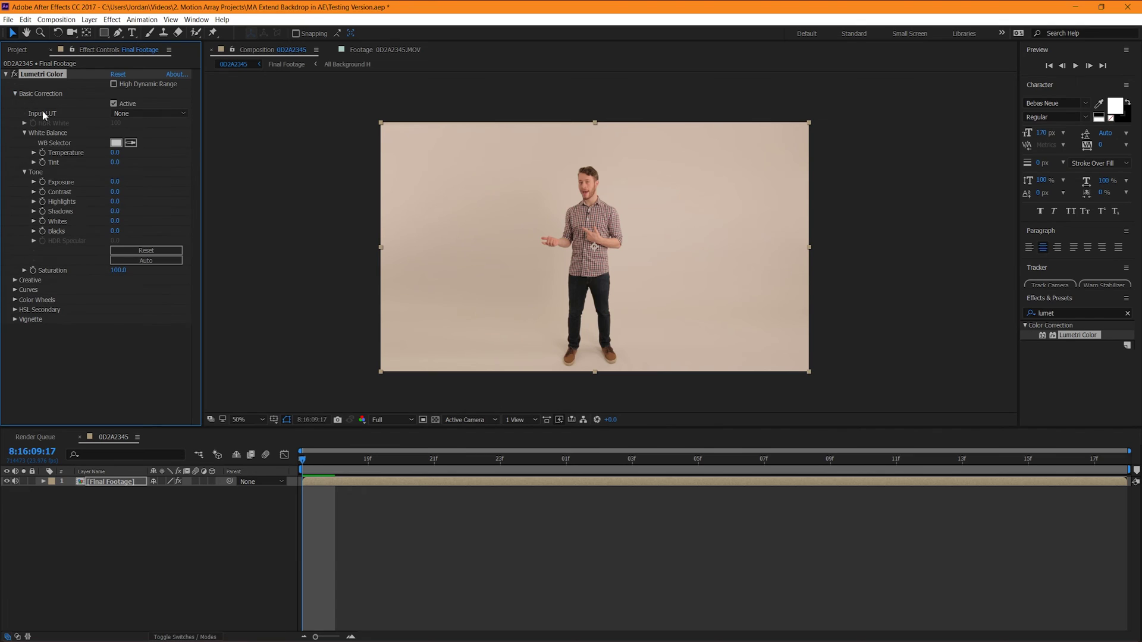
pyautogui.click(132, 143)
pyautogui.click(551, 199)
pyautogui.moveTo(119, 184); pyautogui.dragTo(126, 182)
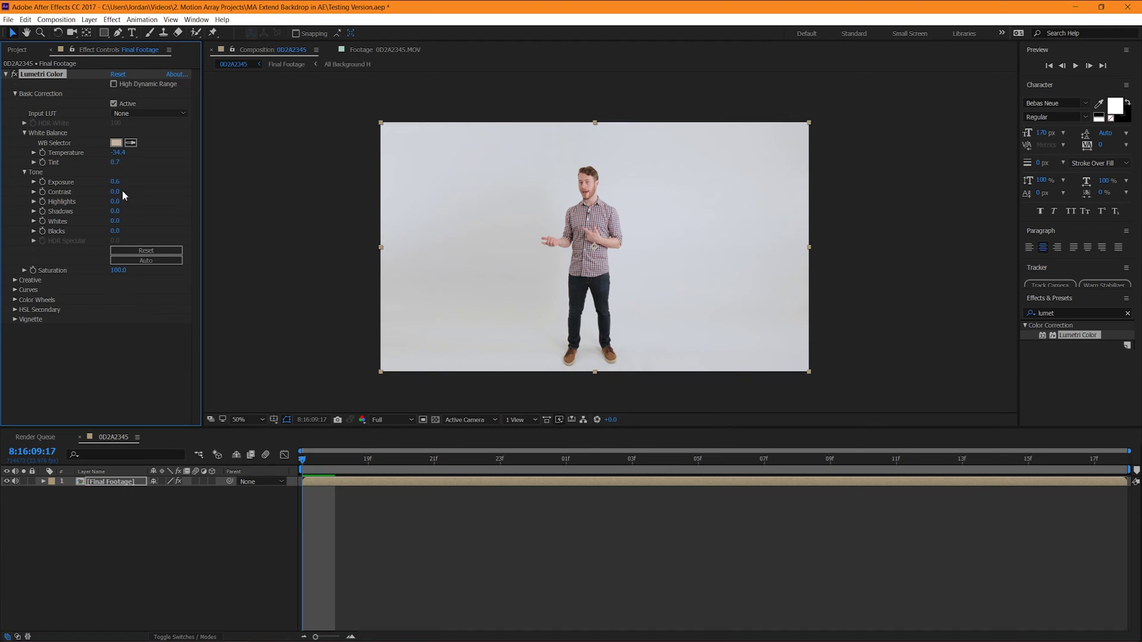
# - Add lower, middle and upper points on the Lumetri RGB curve and lift the highlights into a gentle S-curve
pyautogui.click(15, 291)
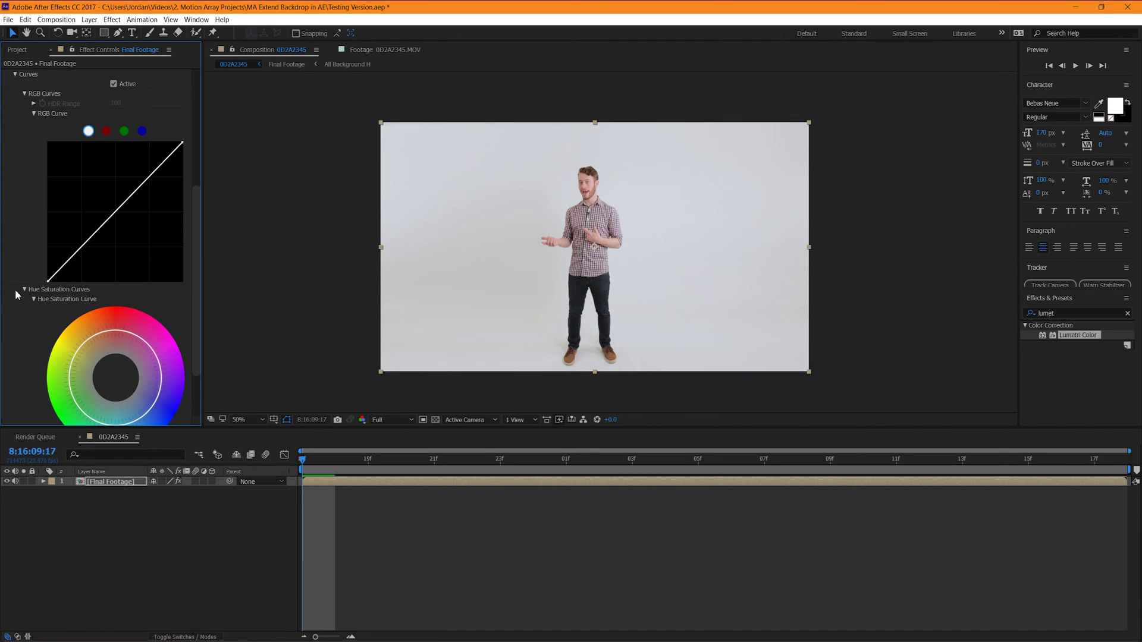
pyautogui.click(81, 249)
pyautogui.click(115, 214)
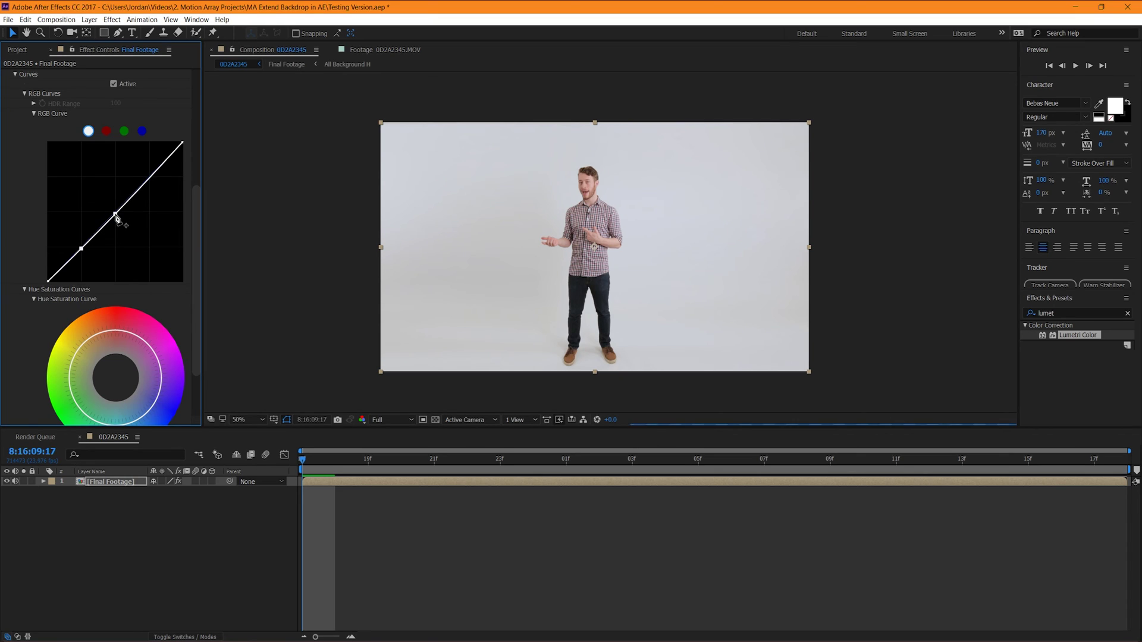
pyautogui.moveTo(147, 182); pyautogui.dragTo(143, 177)
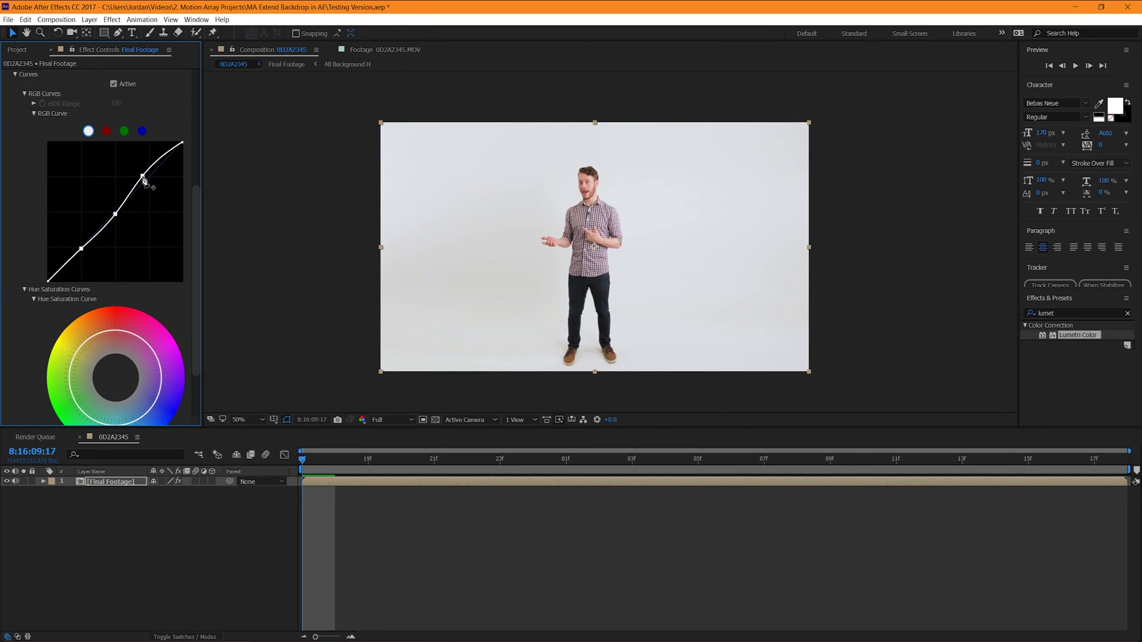
pyautogui.moveTo(117, 214); pyautogui.dragTo(116, 213)
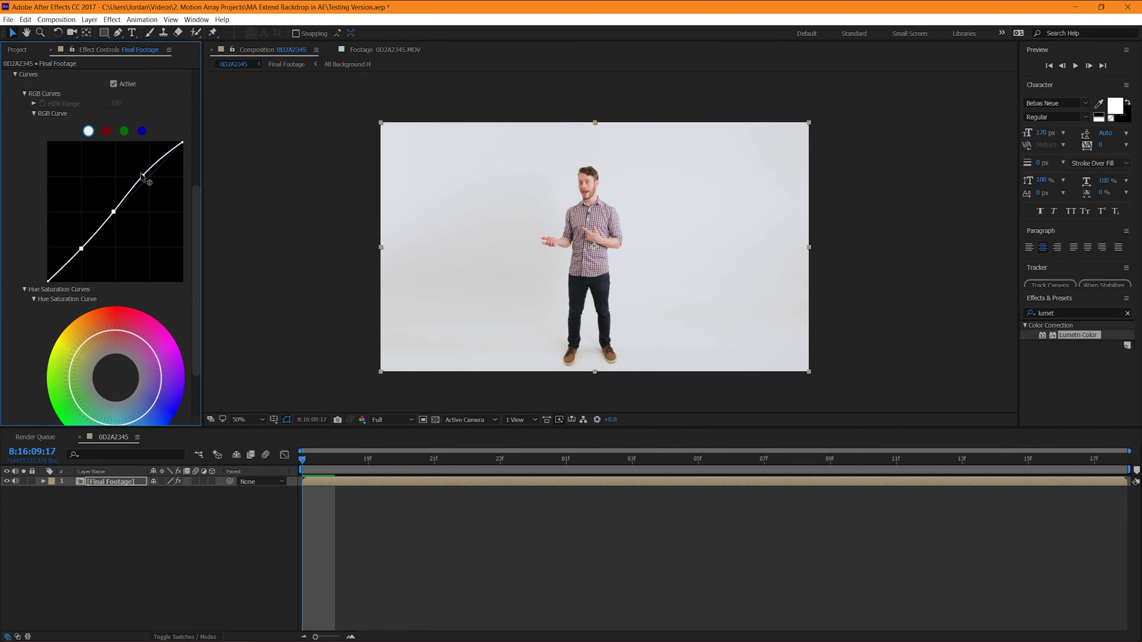
pyautogui.moveTo(142, 177); pyautogui.dragTo(143, 179)
# - Enter .45 into Lumetri Exposure so it reads 0.5, and recentre the composition view
pyautogui.scroll(5, 191, 196)
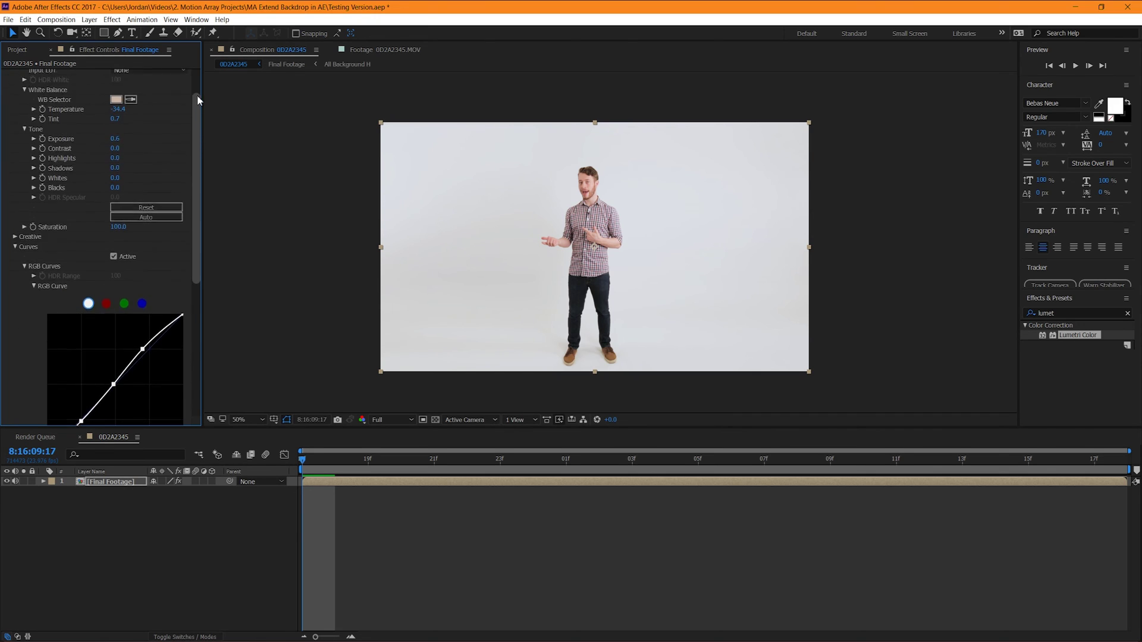
pyautogui.click(115, 181)
pyautogui.write('.45')
pyautogui.press('Return')
pyautogui.press('h')
pyautogui.moveTo(487, 212); pyautogui.dragTo(478, 205)
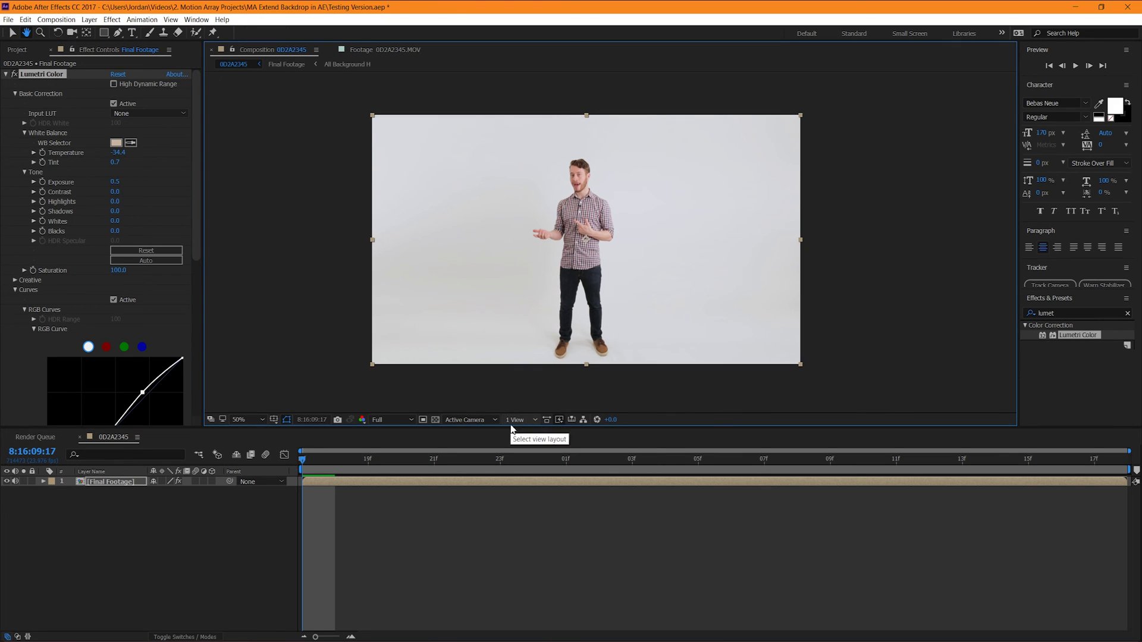
# - Preview the colour-corrected footage, stop playback, and double-click the Final Footage layer to open it
pyautogui.press('v')
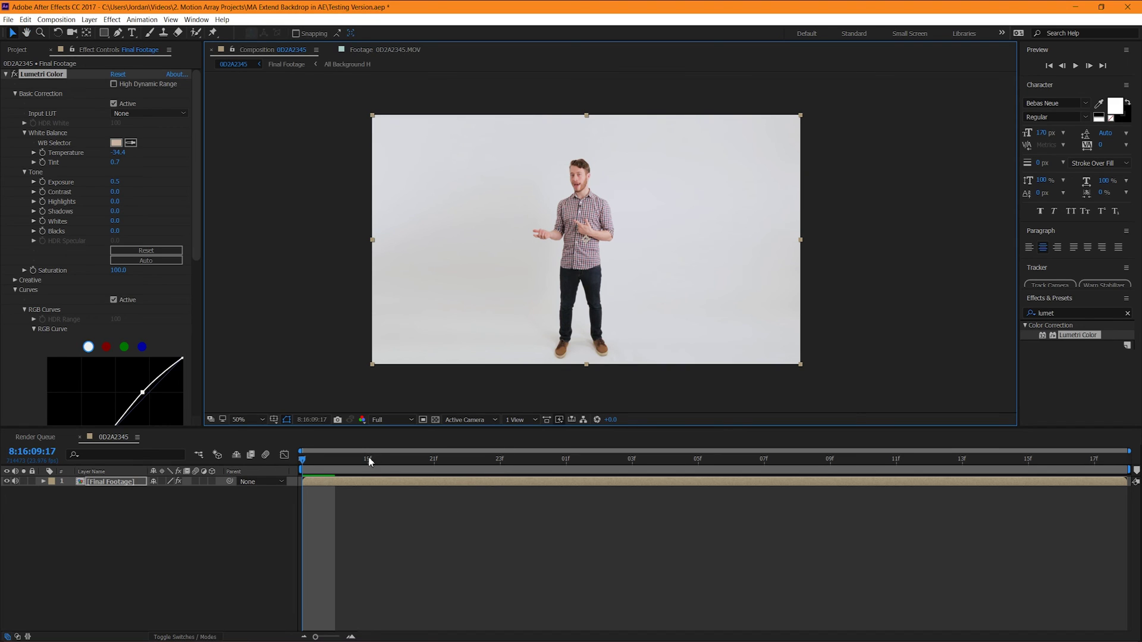
pyautogui.click(370, 459)
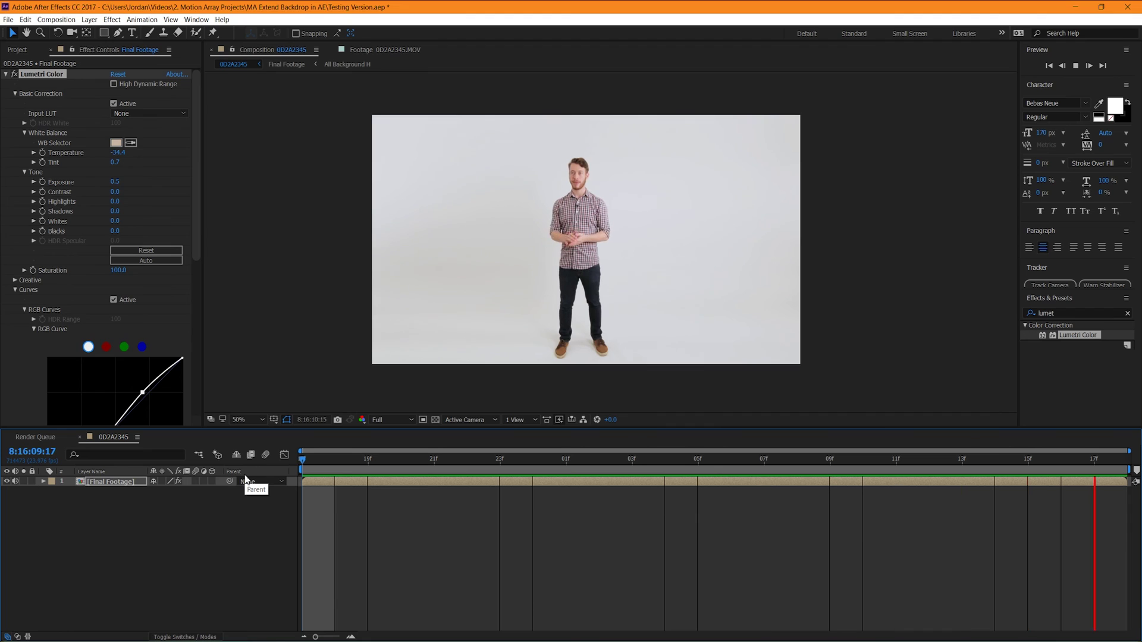
pyautogui.press('space')
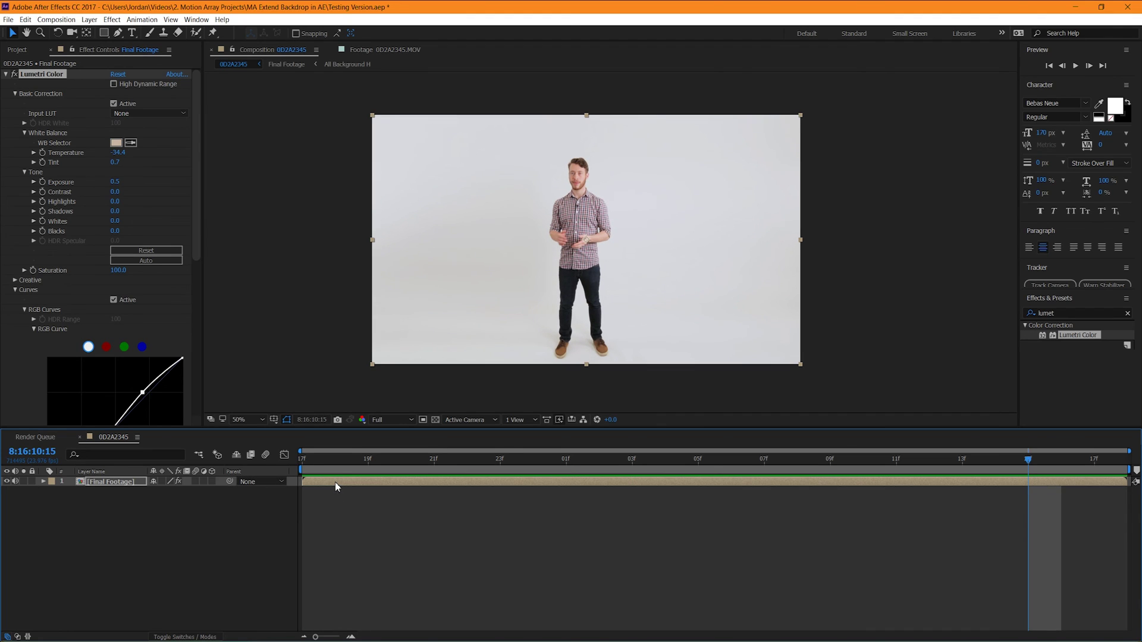
pyautogui.doubleClick(334, 482)
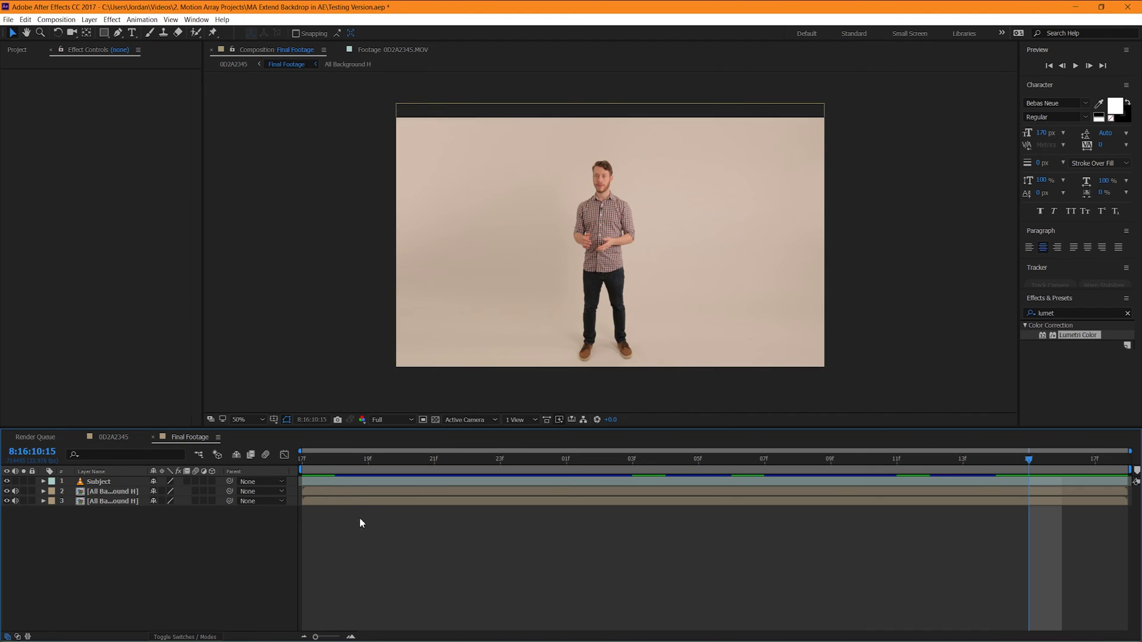
# - Copy the three Background layers from All Background H into 0D2A2345, placed below Final Footage
pyautogui.doubleClick(339, 501)
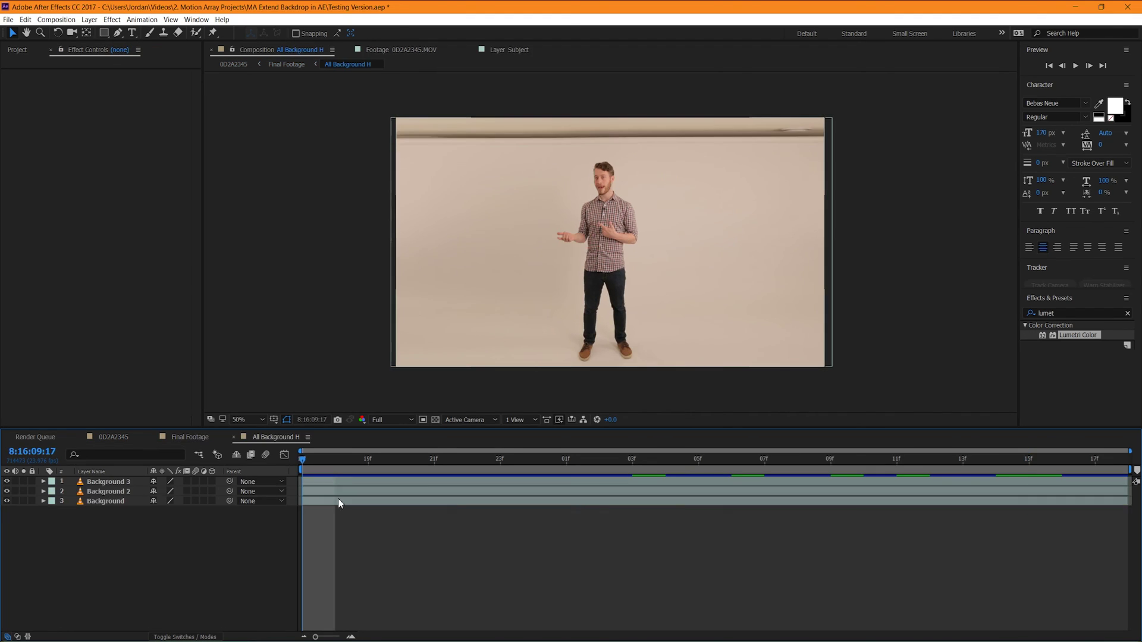
pyautogui.click(122, 502)
pyautogui.keyDown('shift'); pyautogui.click(117, 483); pyautogui.keyUp('shift')
pyautogui.click(98, 438)
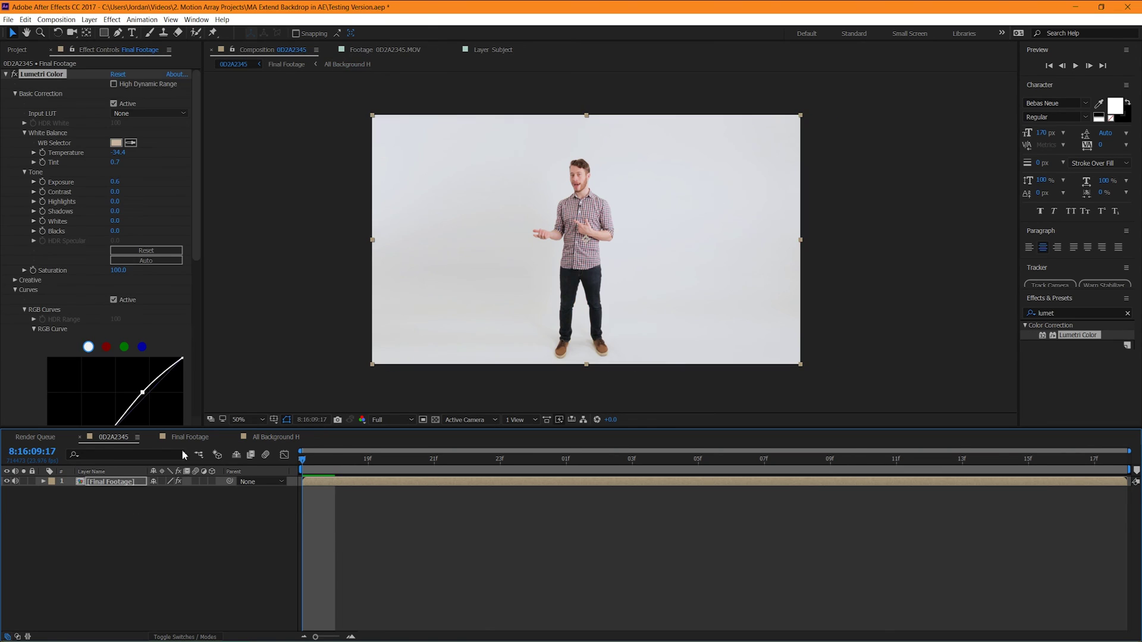
pyautogui.hotkey('ctrl', 'v')
pyautogui.hotkey('ctrl', 'shift', '[')
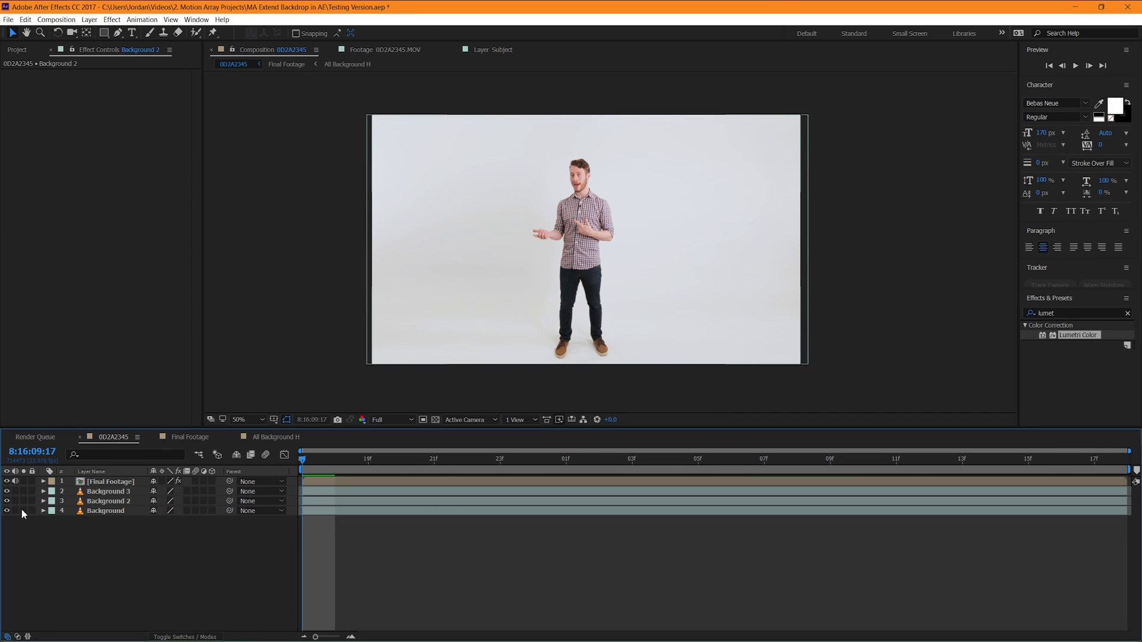
# - Solo the Background, Background 2, Background 3 and Final Footage layers
pyautogui.click(24, 511)
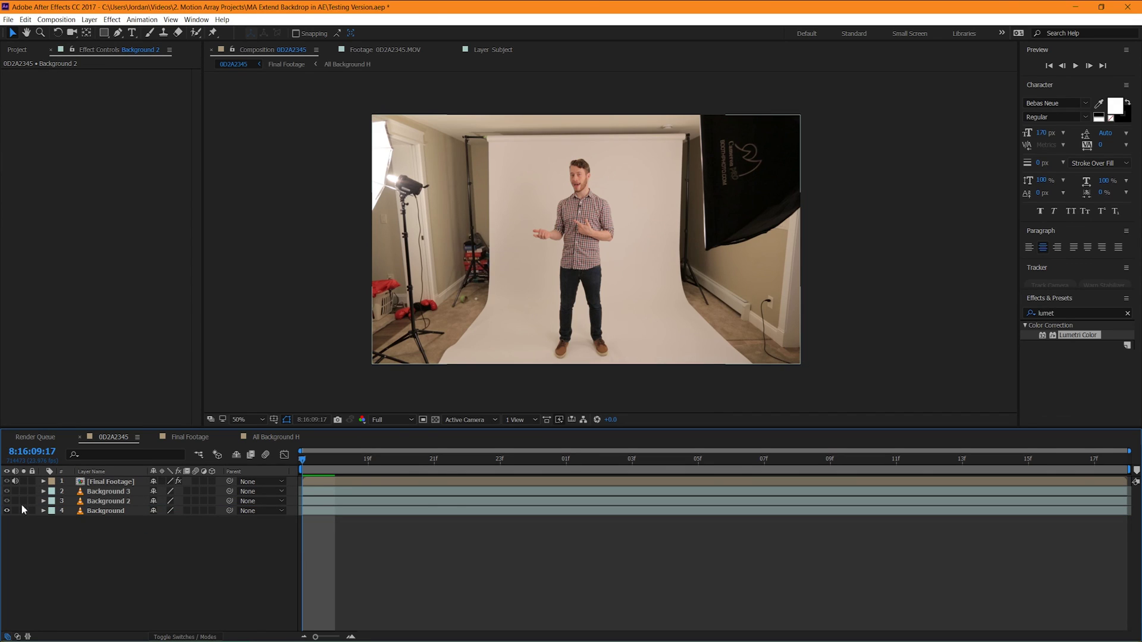
pyautogui.click(23, 501)
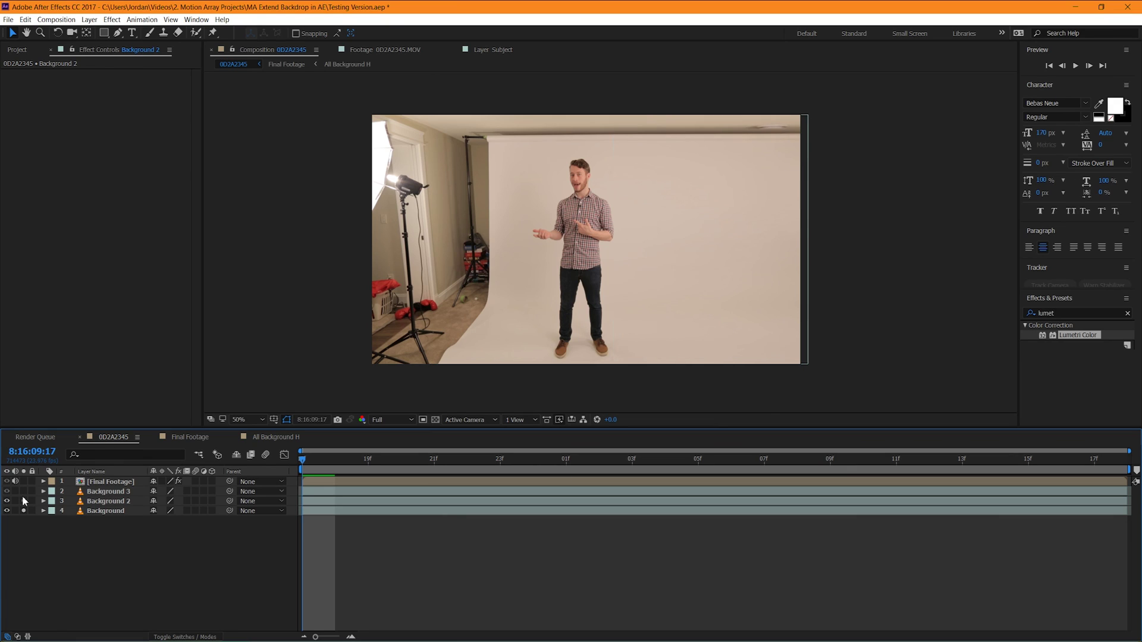
pyautogui.click(23, 492)
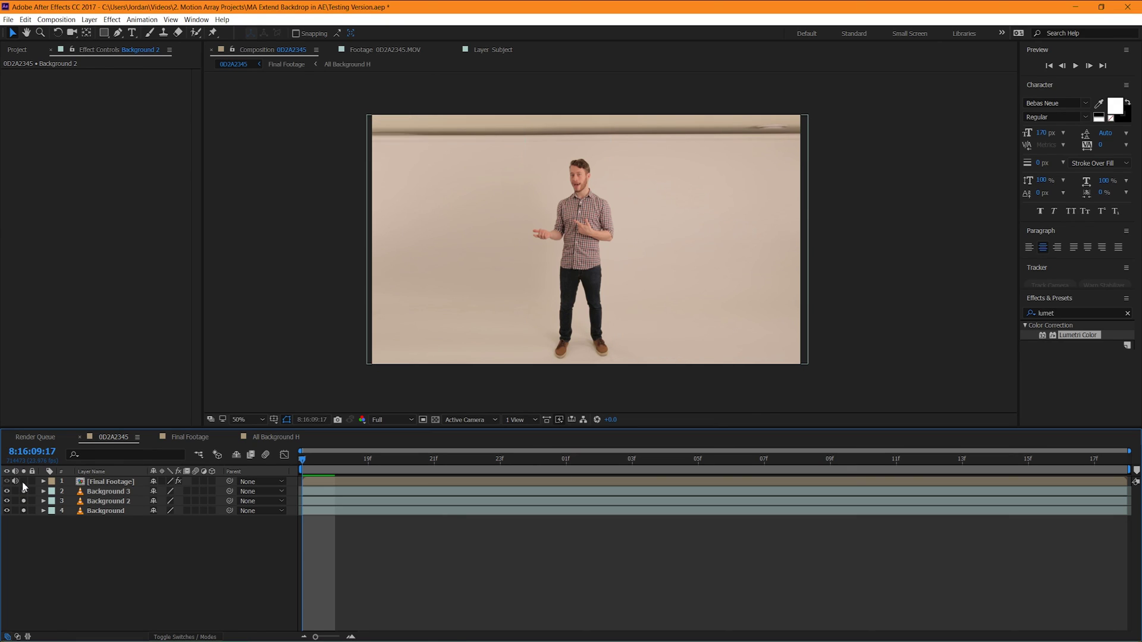
pyautogui.click(23, 481)
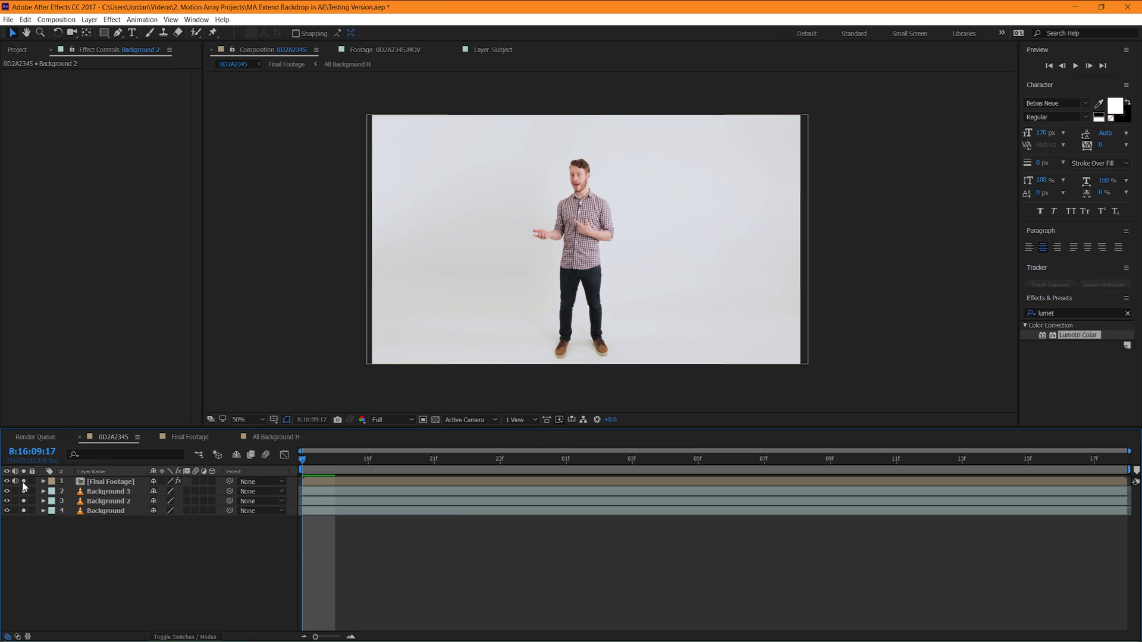